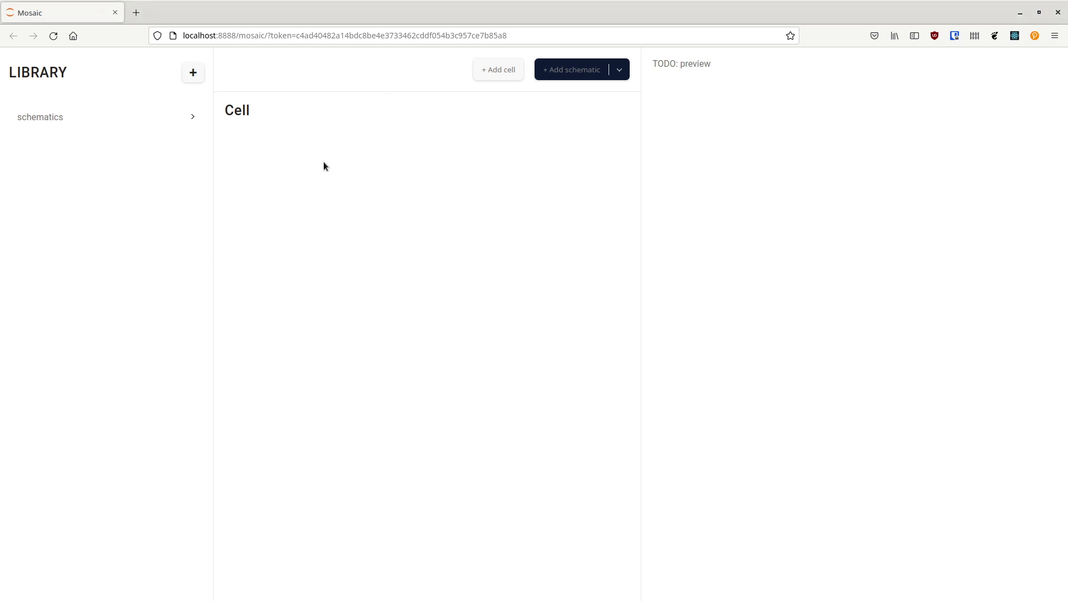
Expand the schematics library and examine its name, URL and list of cells
click(135, 118)
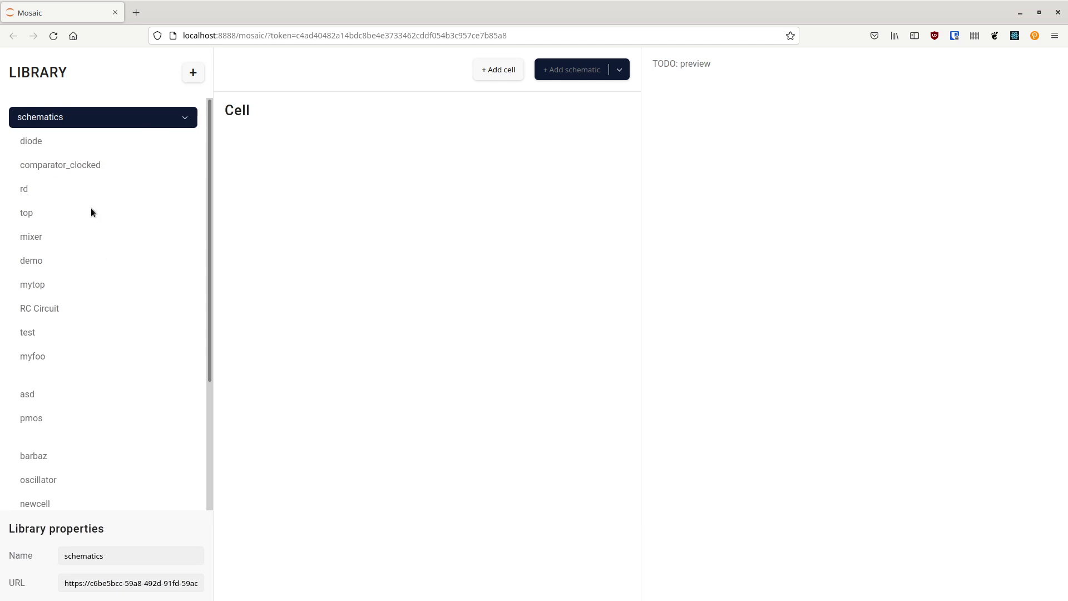
double_click(128, 582)
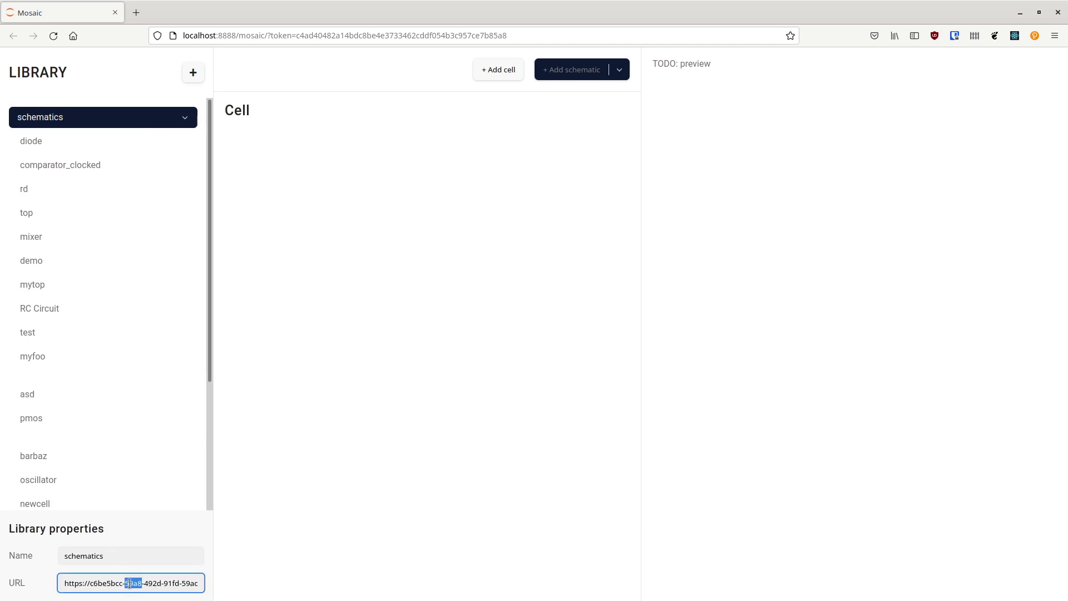
click(132, 557)
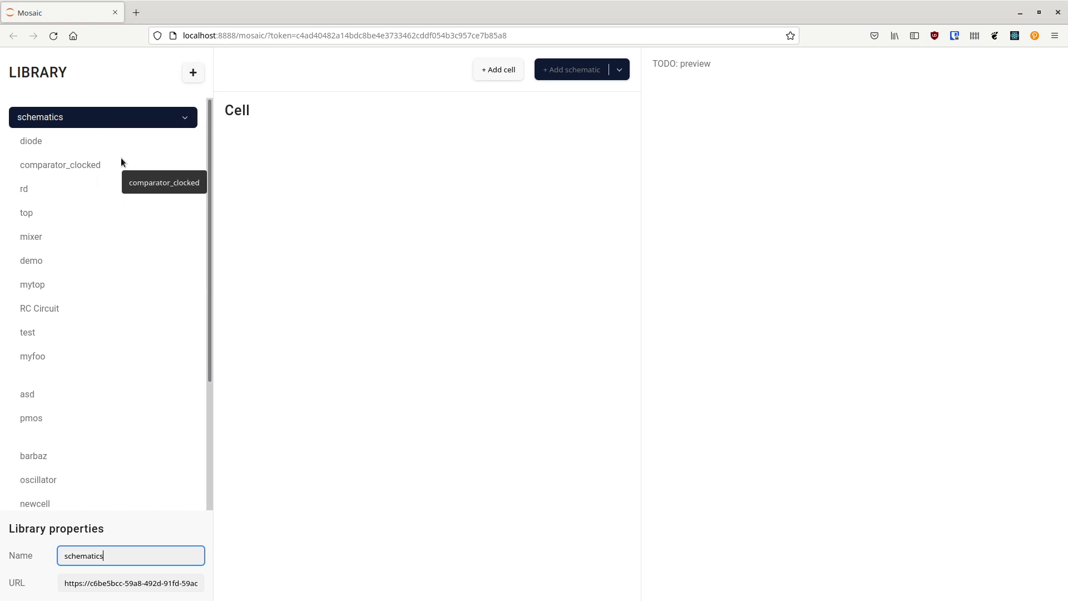
scroll(121, 159, down, 2)
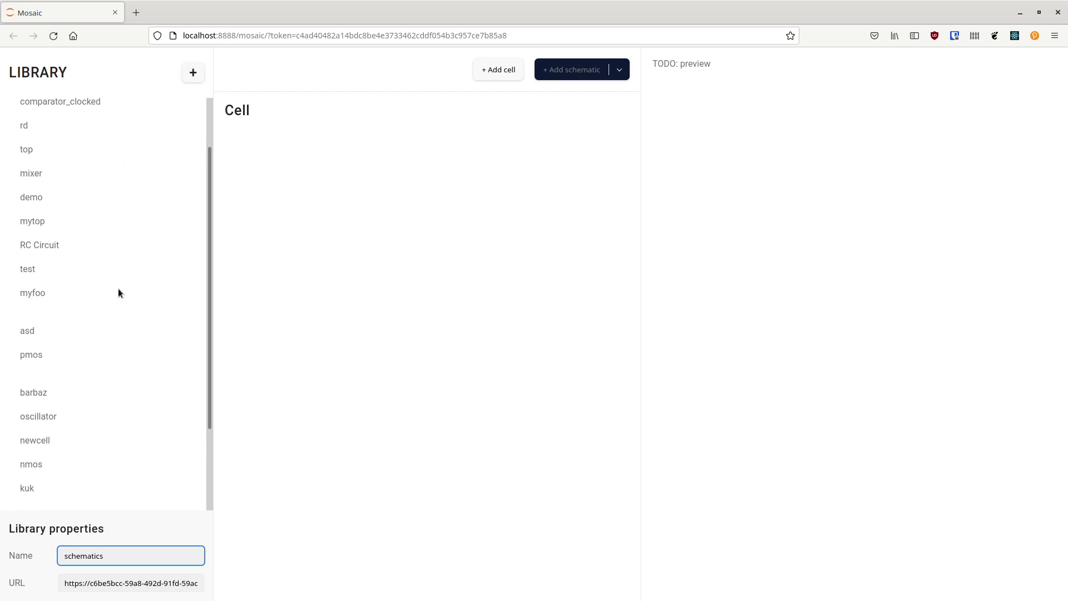
scroll(102, 297, up, 2)
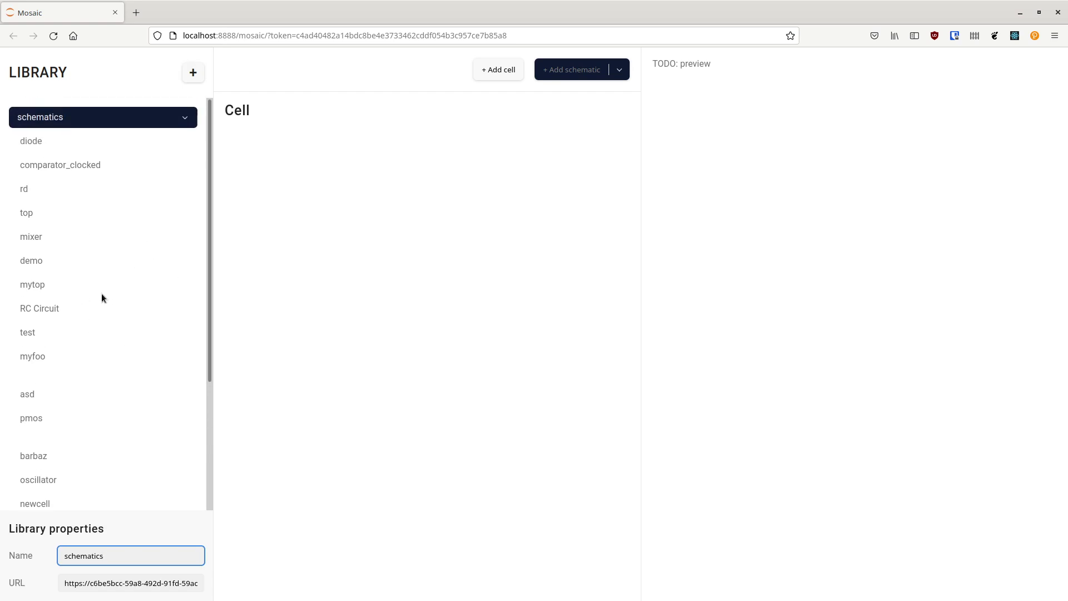
Examine the reference and declaration templates of the pmos cell's sky130_fd_pr__pfet_01v8 model and open the nmos cell
scroll(102, 294, down, 4)
click(67, 289)
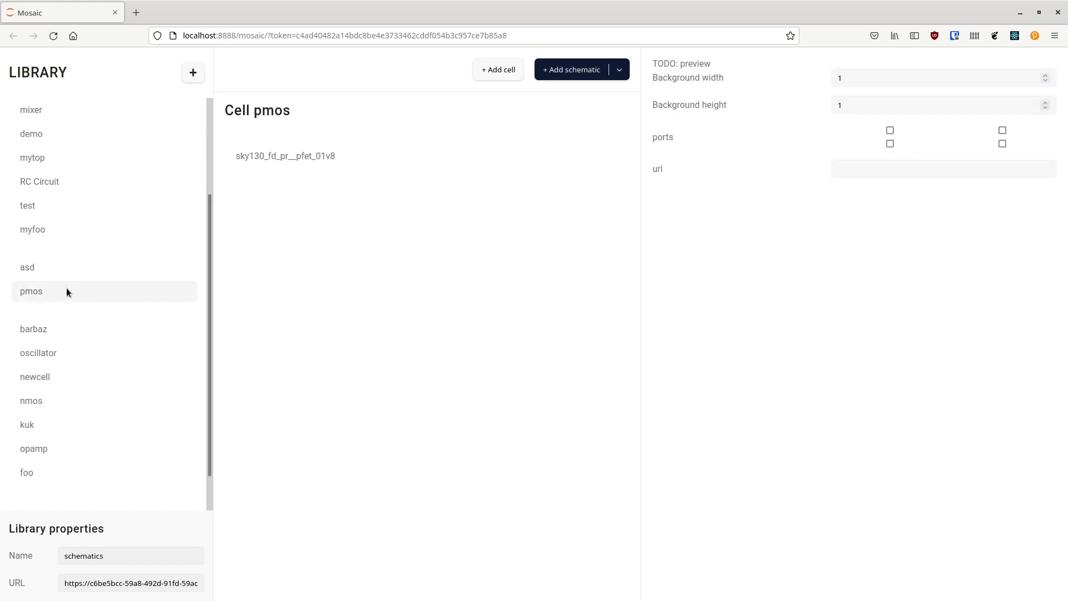
click(367, 156)
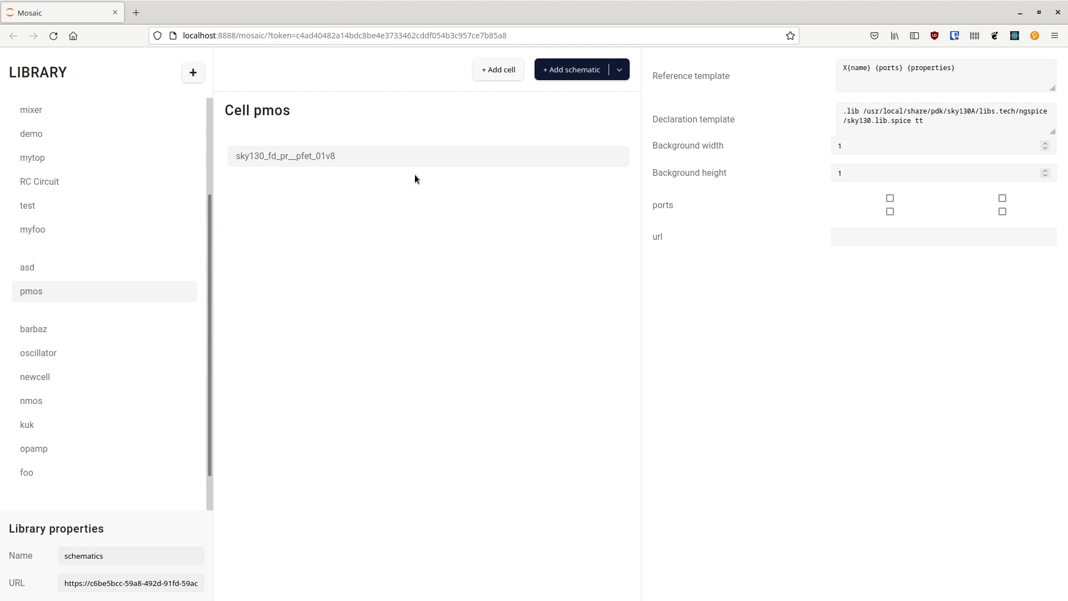
triple_click(923, 70)
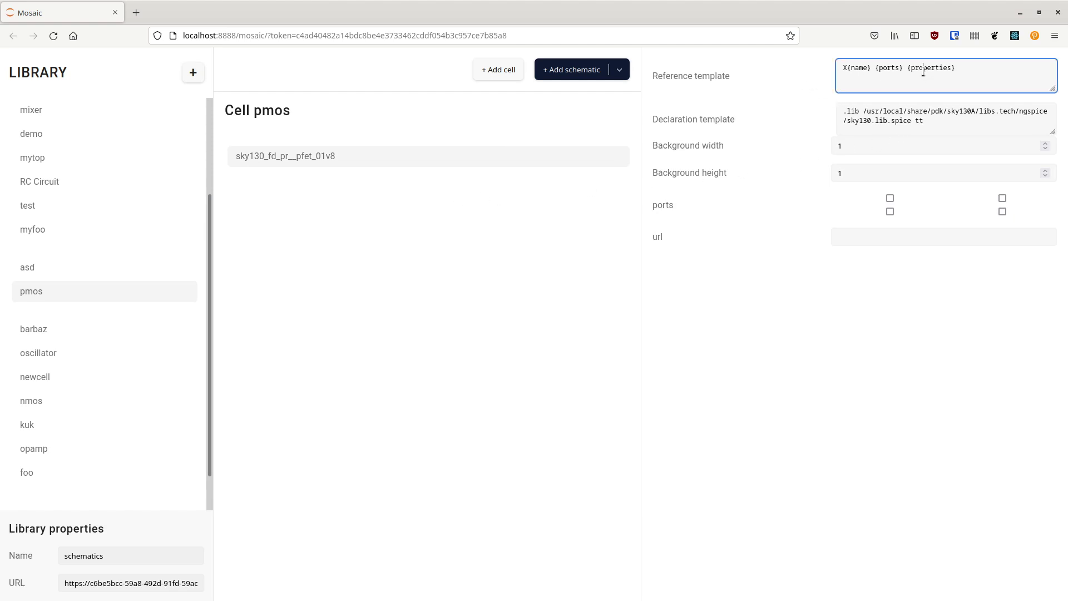
click(1006, 77)
click(940, 122)
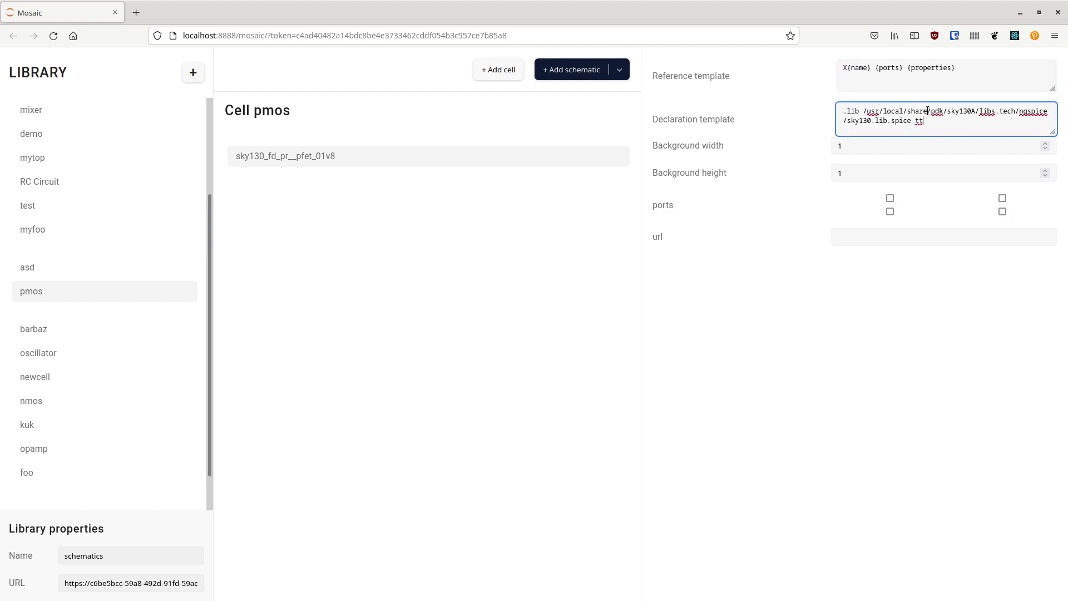
triple_click(948, 111)
click(960, 126)
scroll(116, 313, down, 1)
click(51, 360)
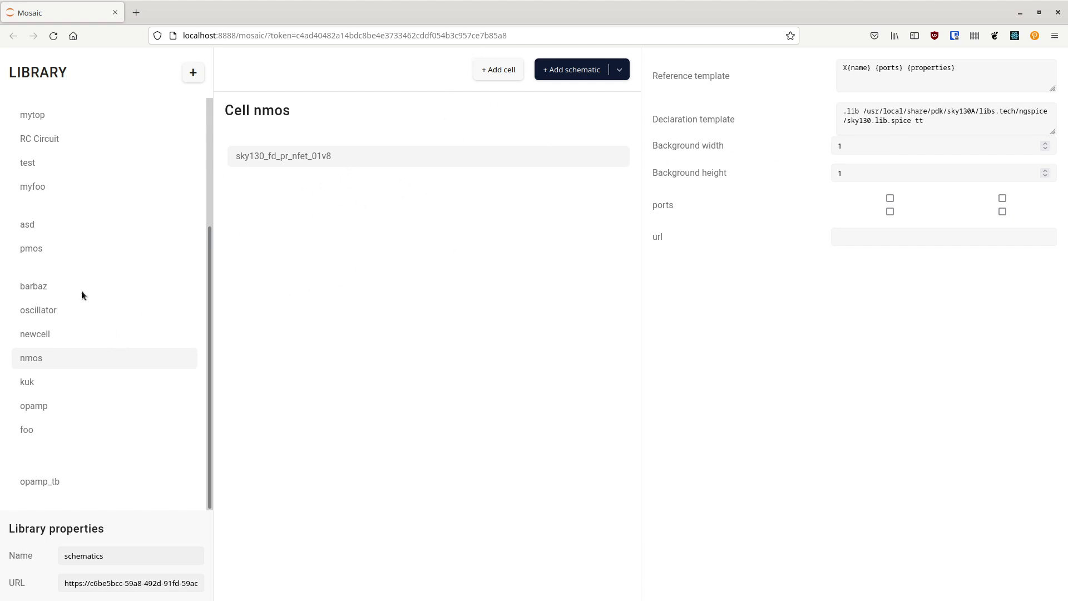
Add a new schematic named livedemo to the opamp cell
click(38, 406)
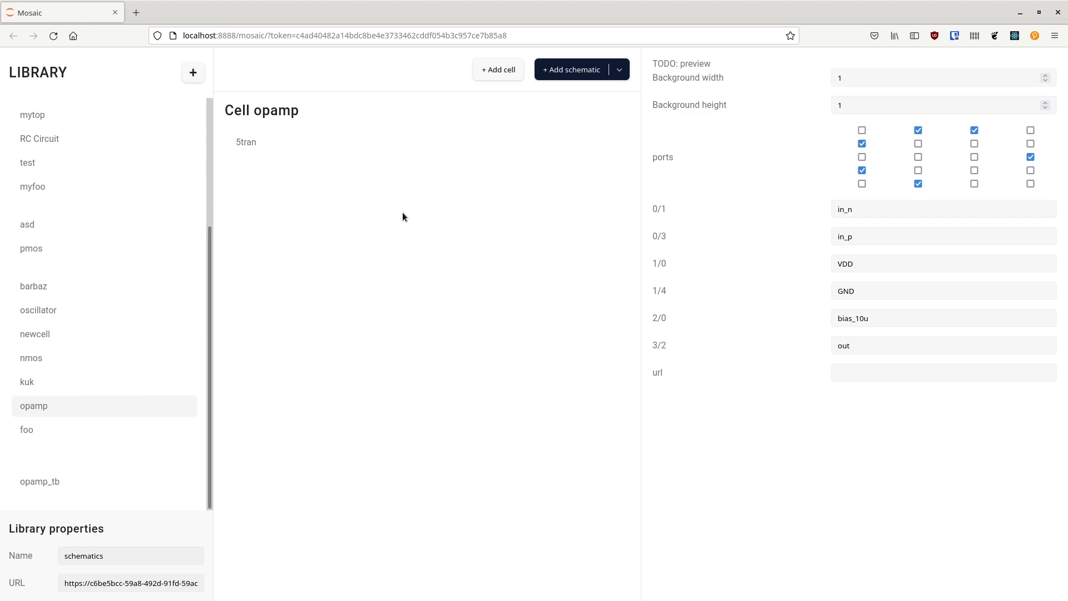
click(583, 72)
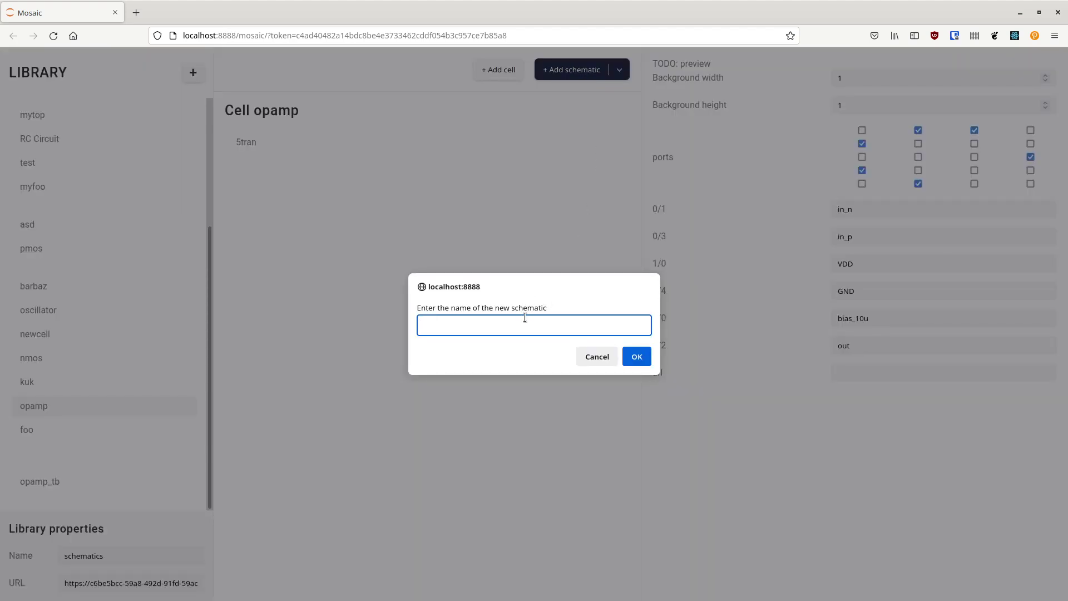
text(livedemo)
click(639, 359)
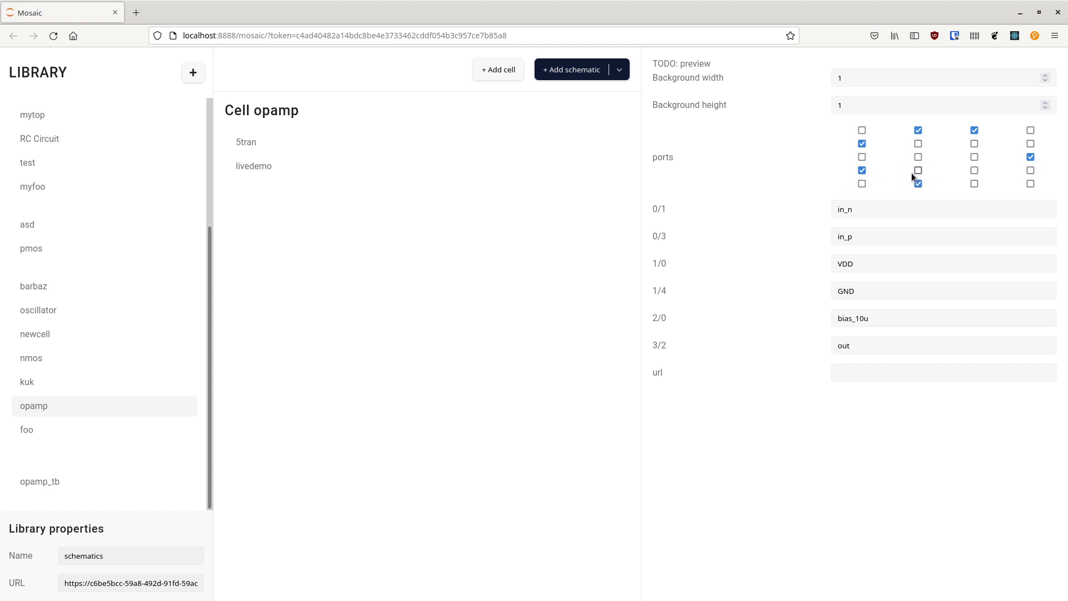
Examine the port names defined for the opamp cell
click(872, 209)
click(877, 235)
click(881, 266)
click(879, 297)
click(881, 314)
click(879, 348)
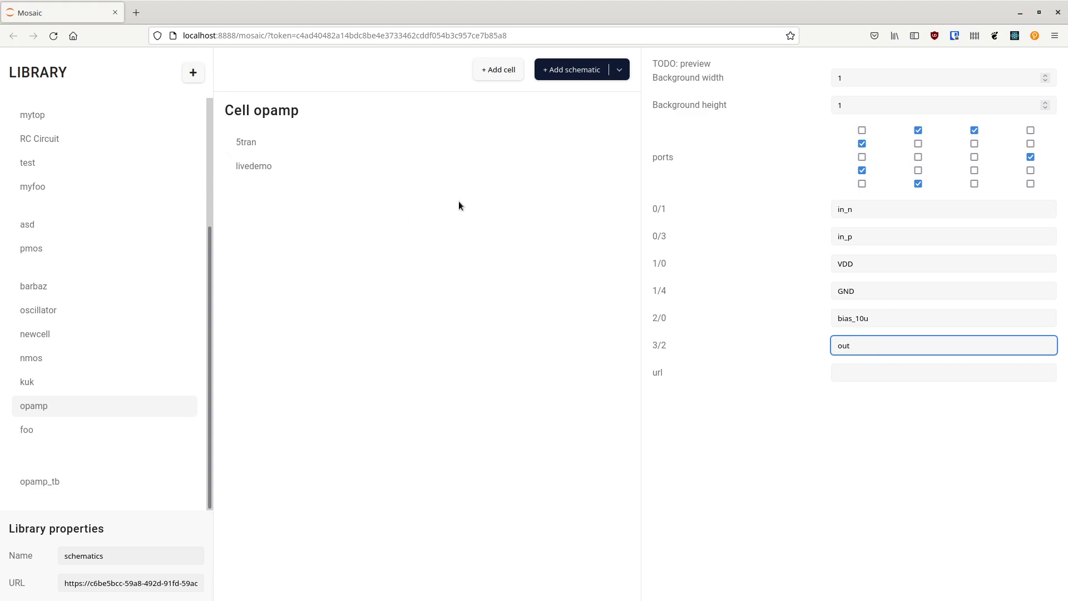
Open the livedemo schematic and place one NMOS transistor slightly below the middle of the canvas
click(262, 167)
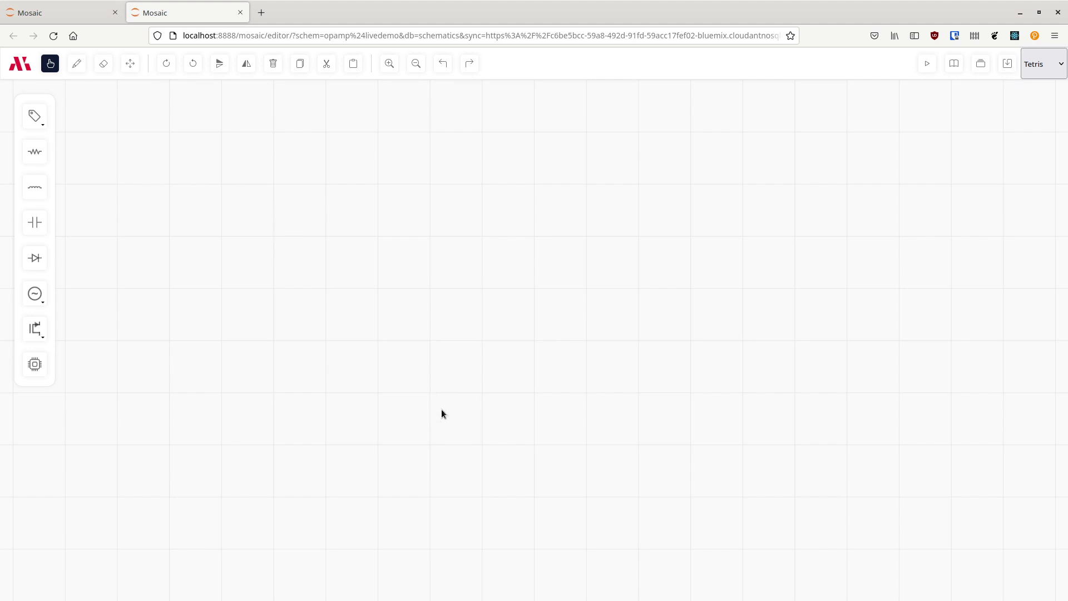
key(n)
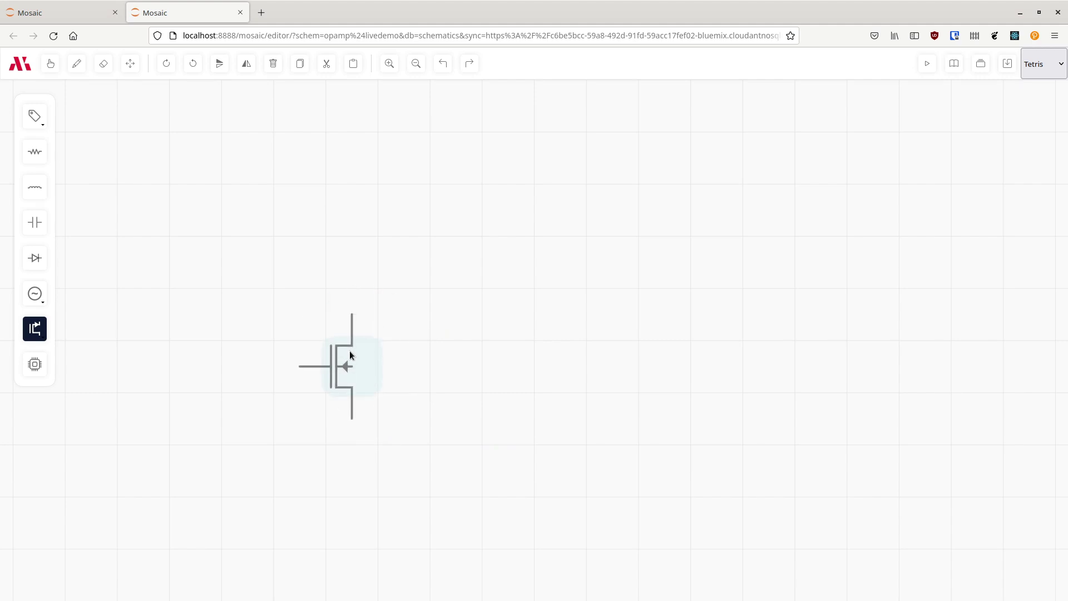
click(405, 395)
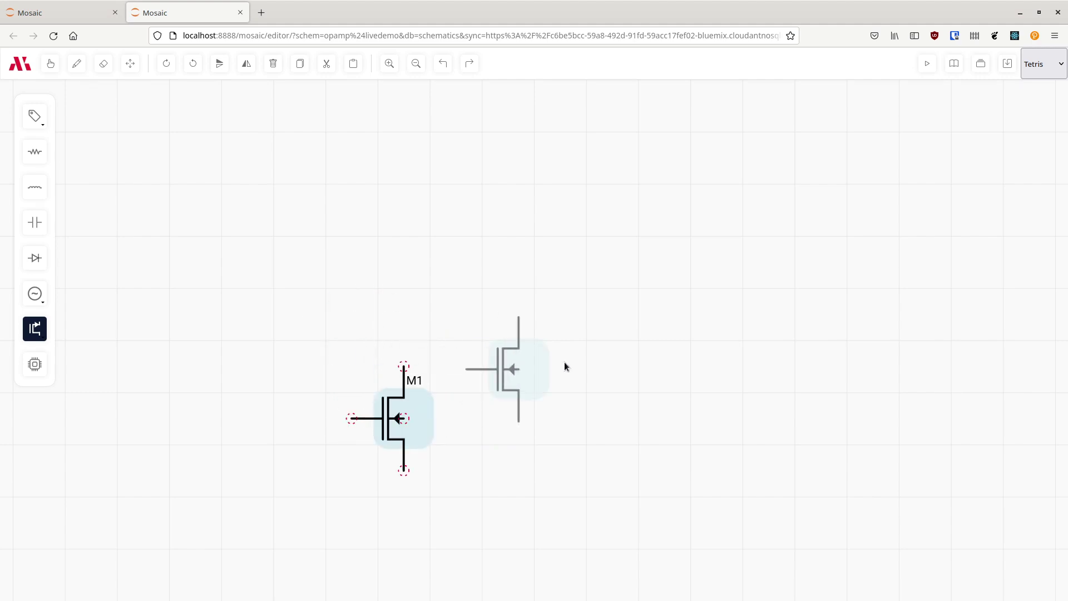
key(Escape)
Set the NMOS transistor's model to sky130_fd_pr__nfet_01v8, its width to 1 and its length to 2
click(423, 426)
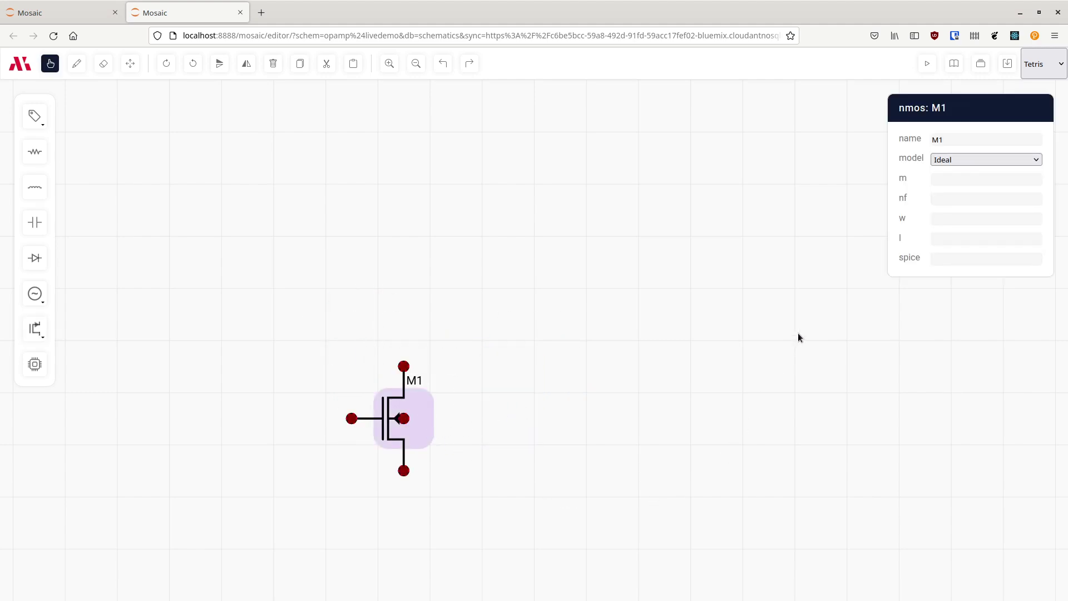
click(969, 157)
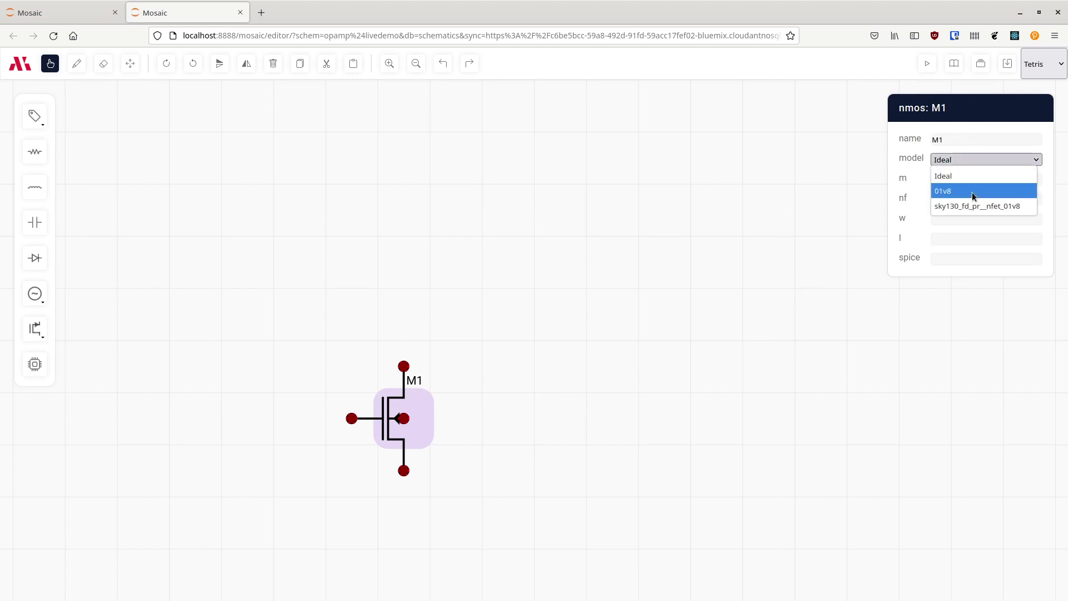
click(969, 207)
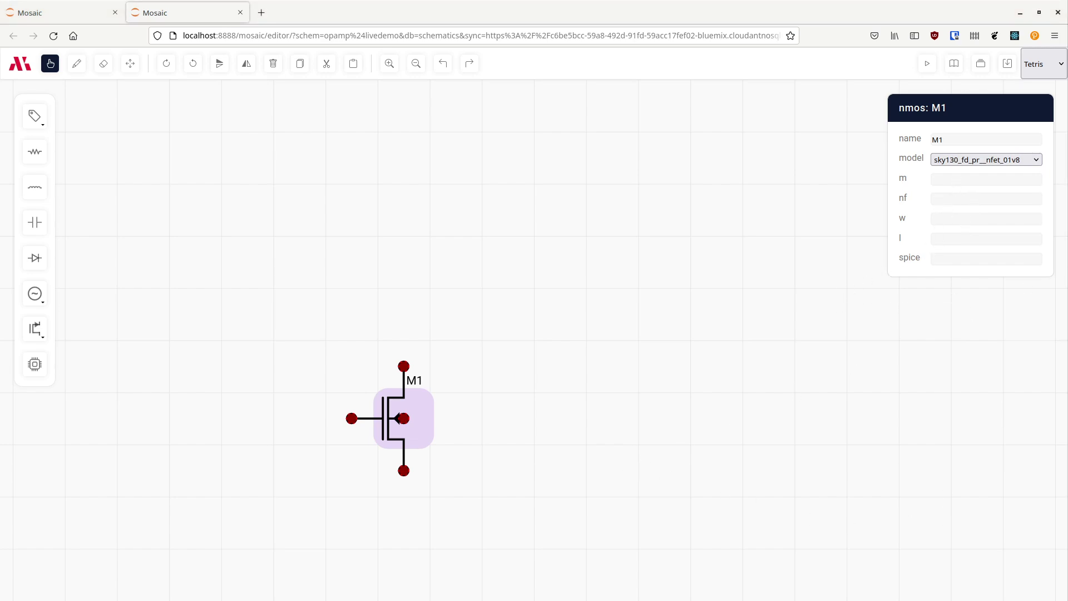
click(989, 226)
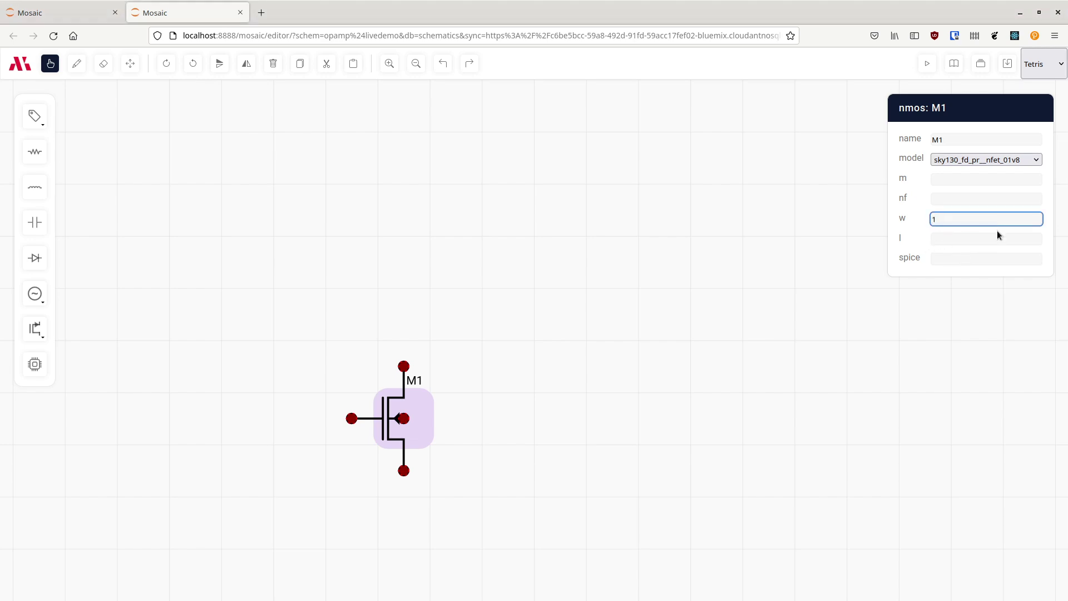
key(Tab)
text(2)
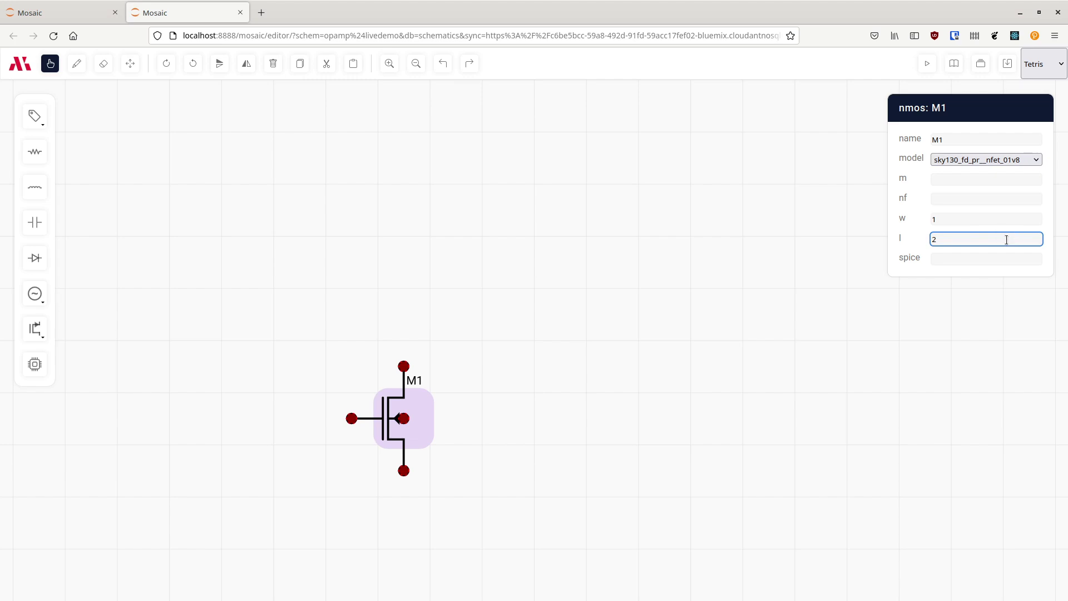
click(443, 420)
Mirror the NMOS transistor horizontally so its gate faces the opposite side
click(421, 421)
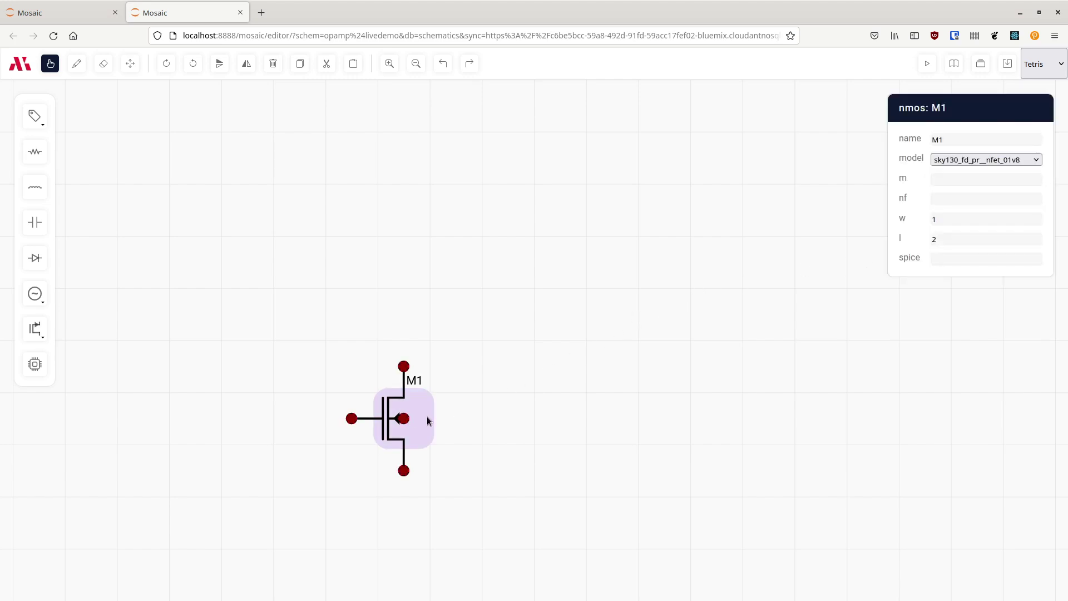
key(m)
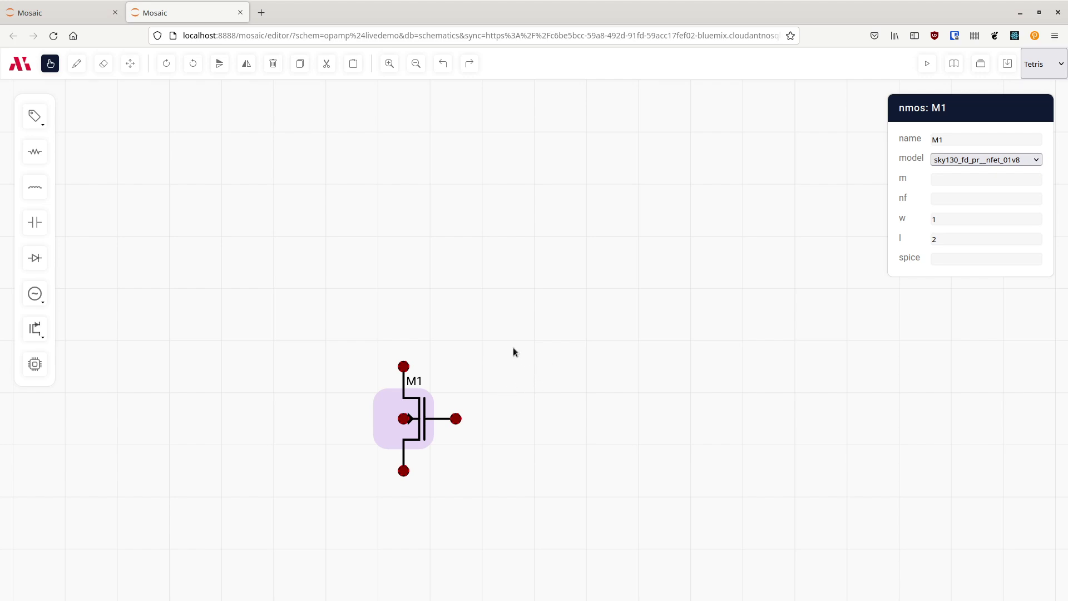
key(Escape)
Place a port above and to the left of the transistor and name it bias_10u
key(l)
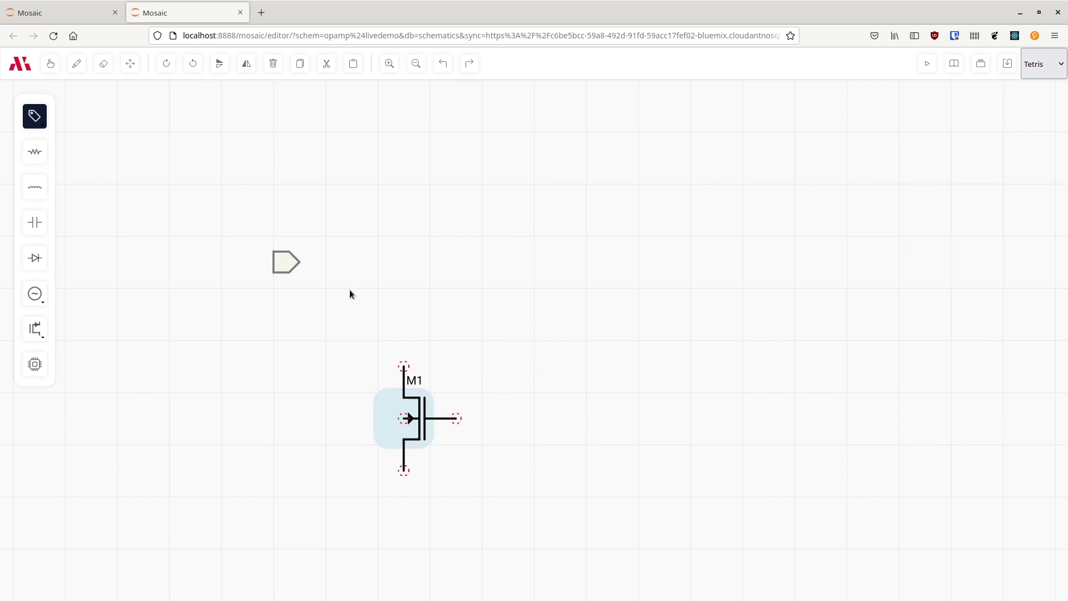
click(366, 290)
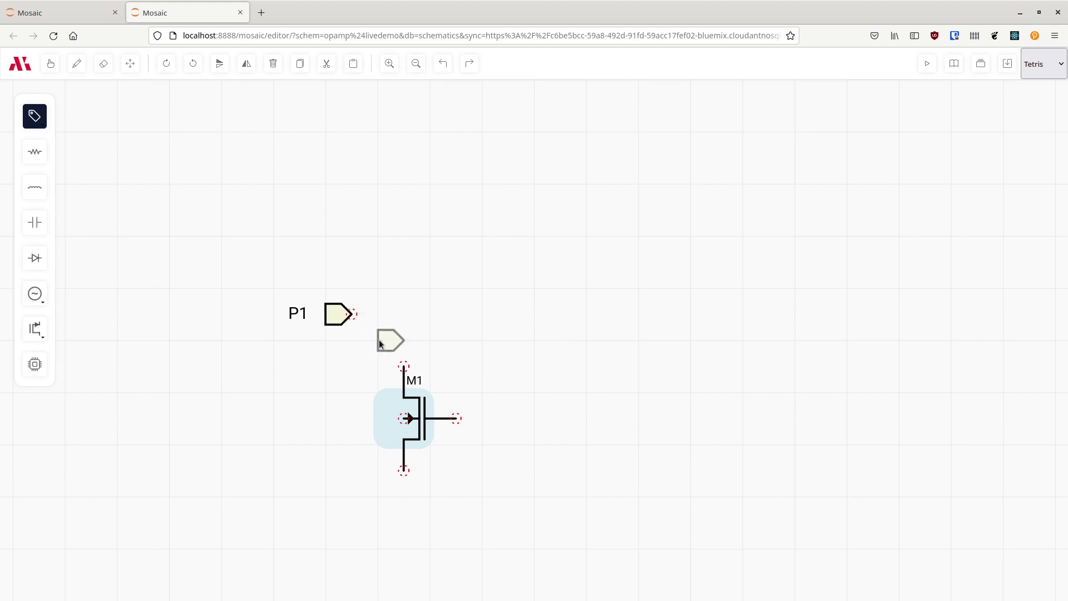
key(Escape)
click(993, 144)
double_click(992, 145)
text(bias)
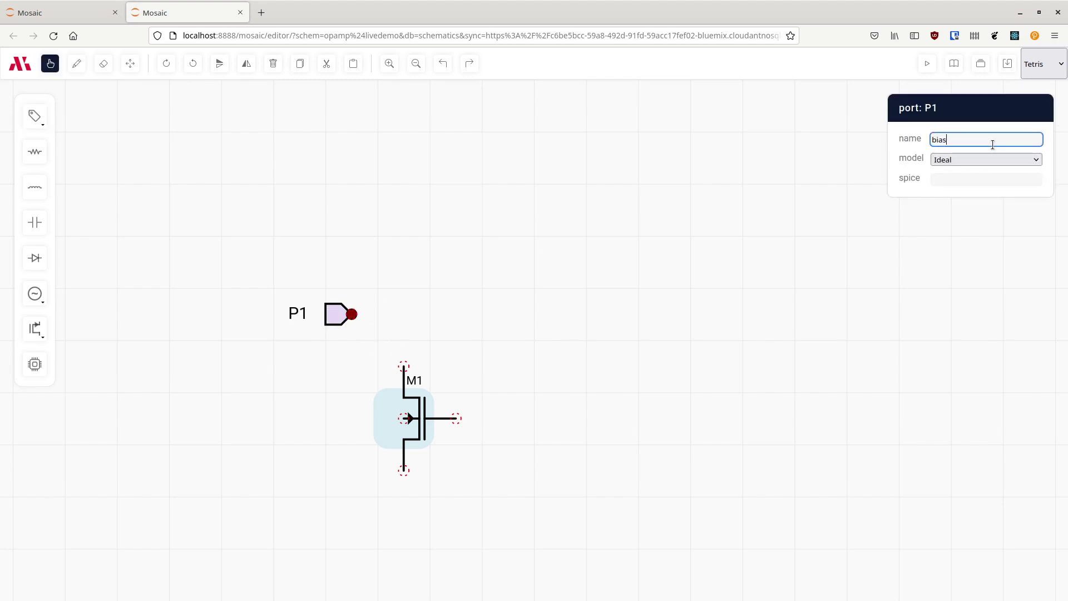
text(_10u)
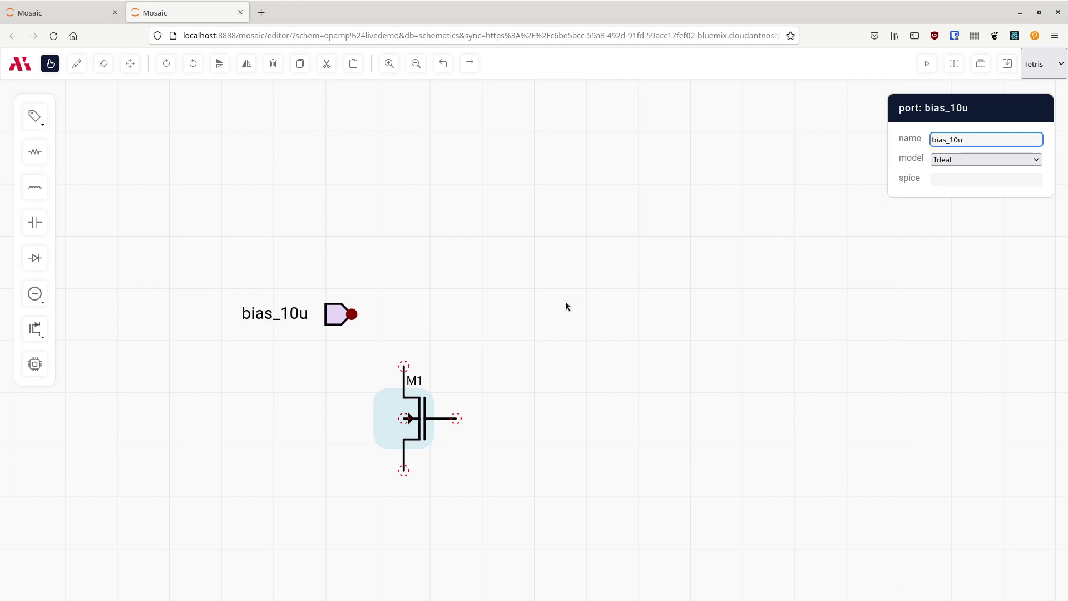
click(556, 304)
Wire the bias_10u port to the transistor's drain and connect its bulk terminal to its source
key(w)
mouse_move(354, 314)
mouse_down()
mouse_move(409, 311)
mouse_move(404, 367)
mouse_up()
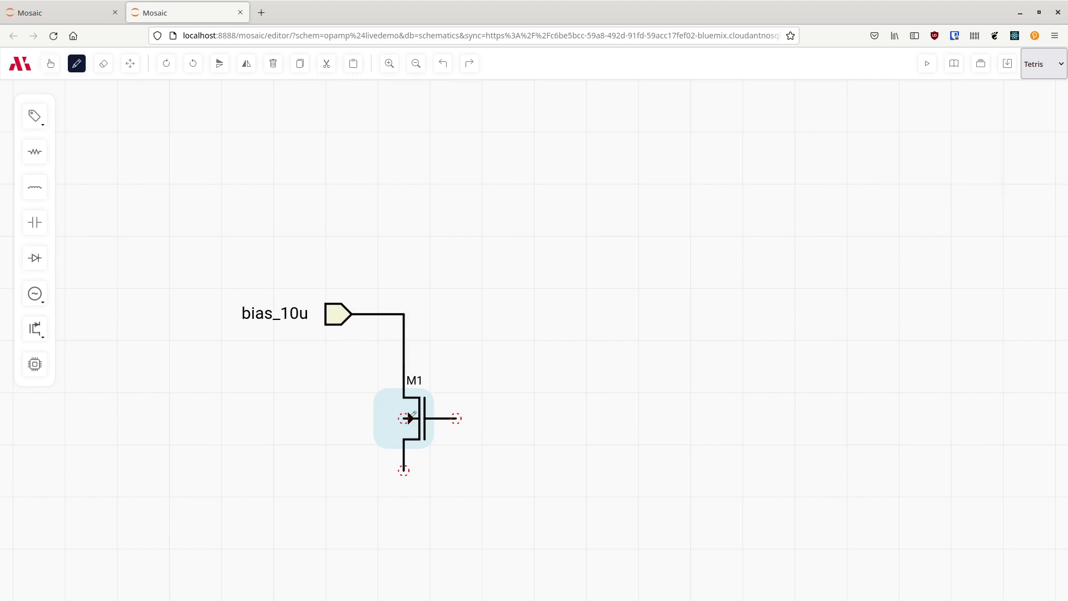
drag(406, 440, 404, 469)
key(Escape)
Place a GND symbol below the transistor and wire it to the source
key(g)
click(410, 540)
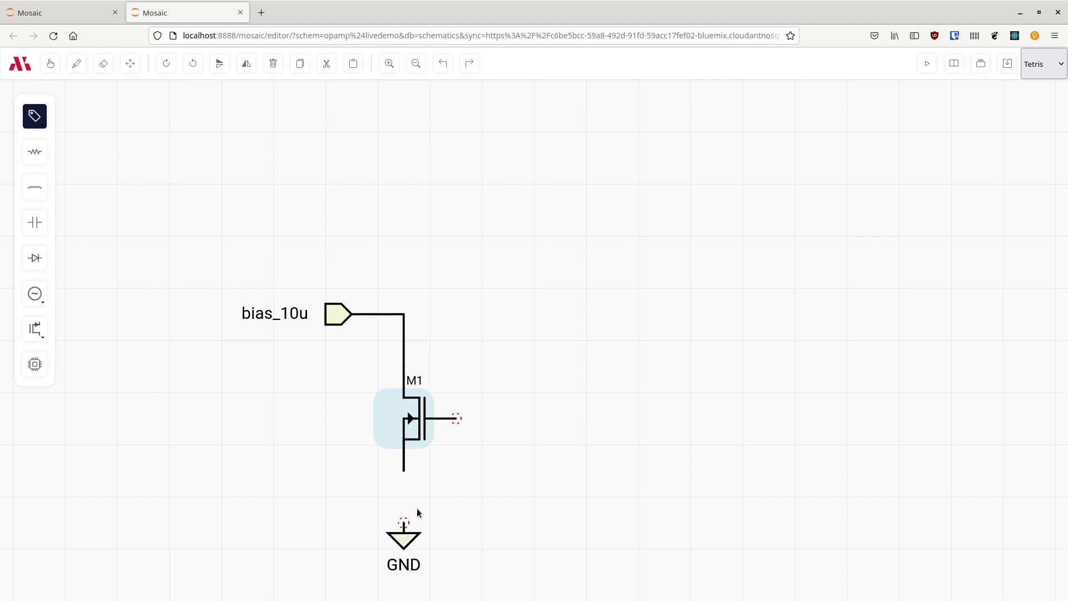
key(Escape)
key(w)
drag(404, 521, 404, 470)
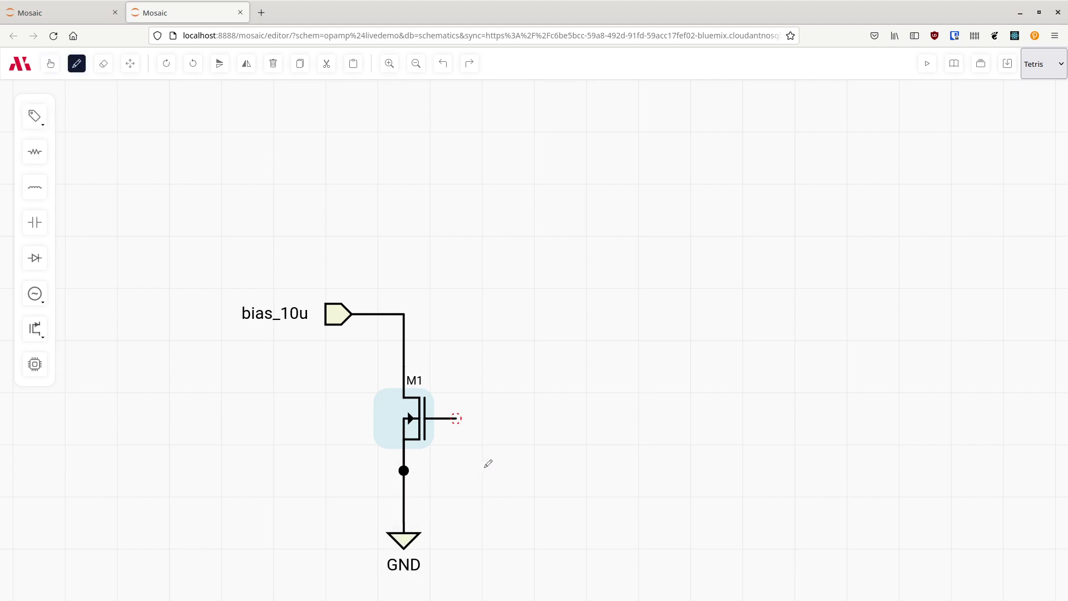
key(Escape)
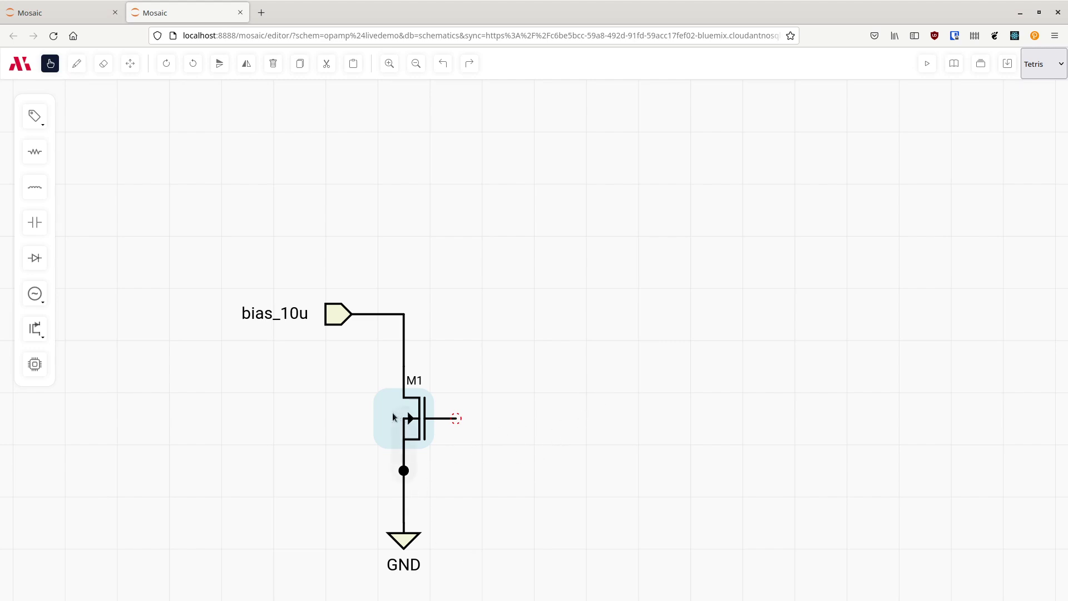
Copy transistor M1, mirror the copy horizontally, and place it to the right of M1 at the same height
click(389, 417)
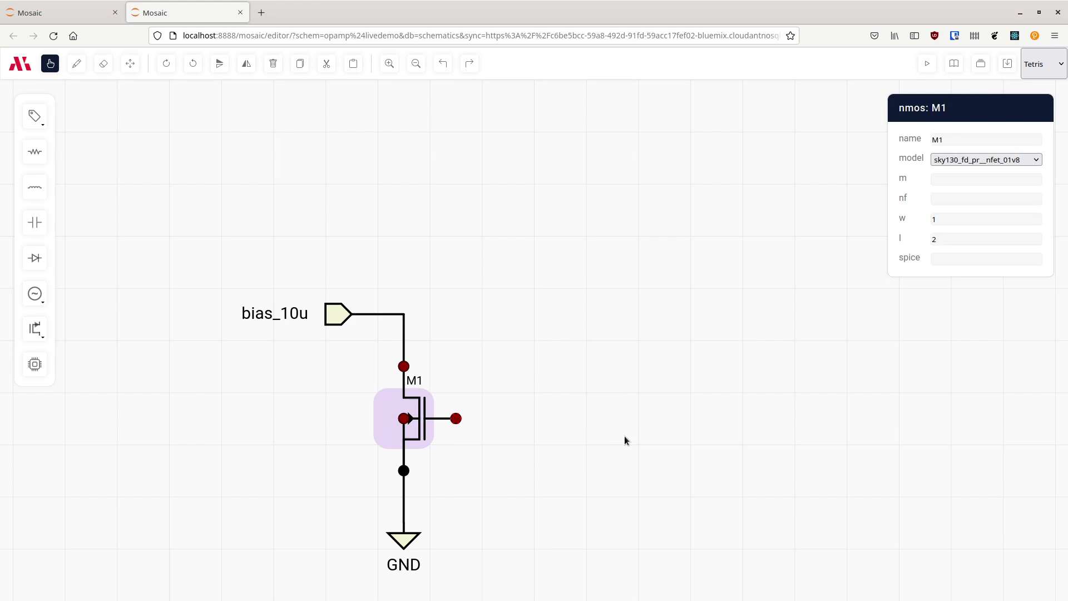
key(ctrl+c)
key(ctrl+v)
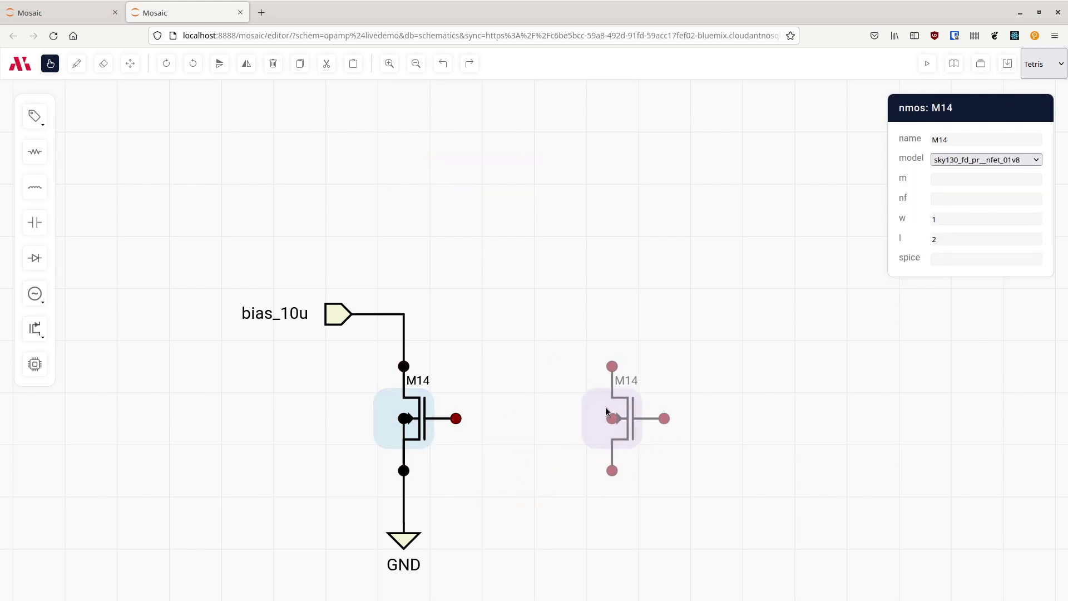
key(m)
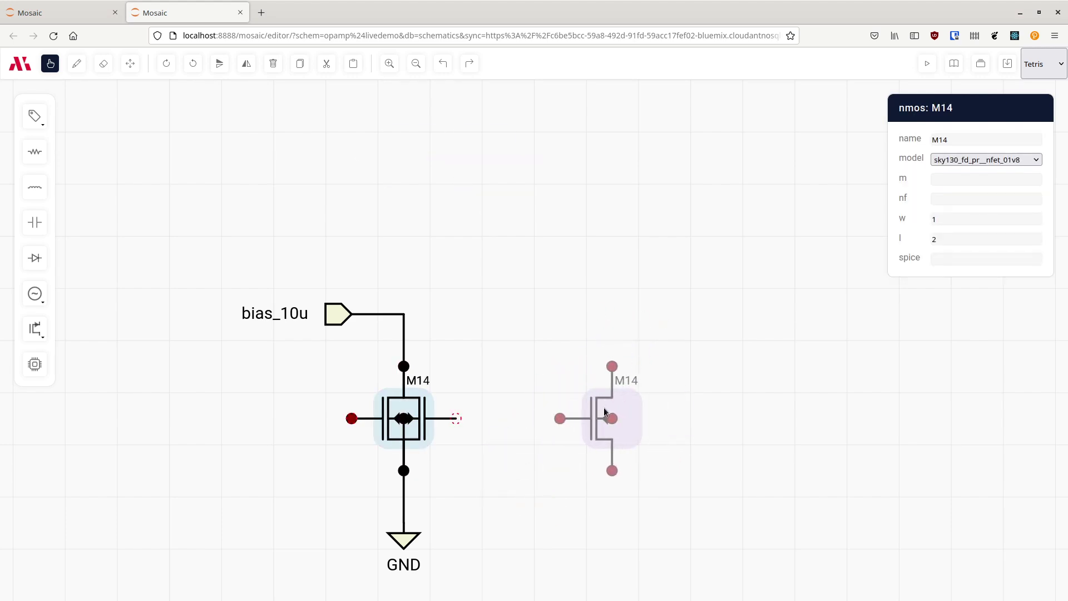
click(621, 404)
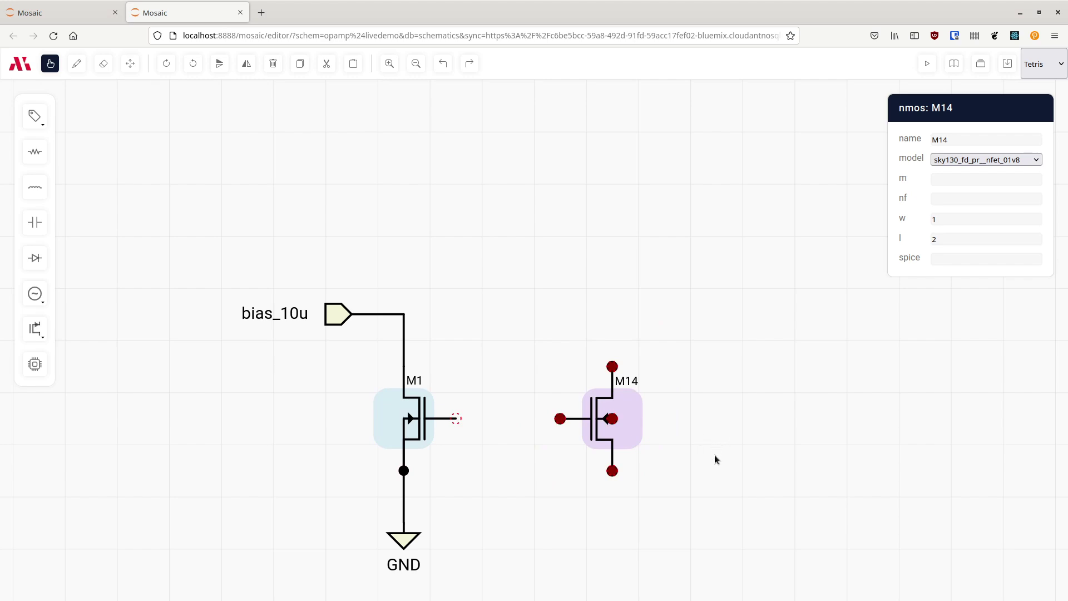
click(708, 420)
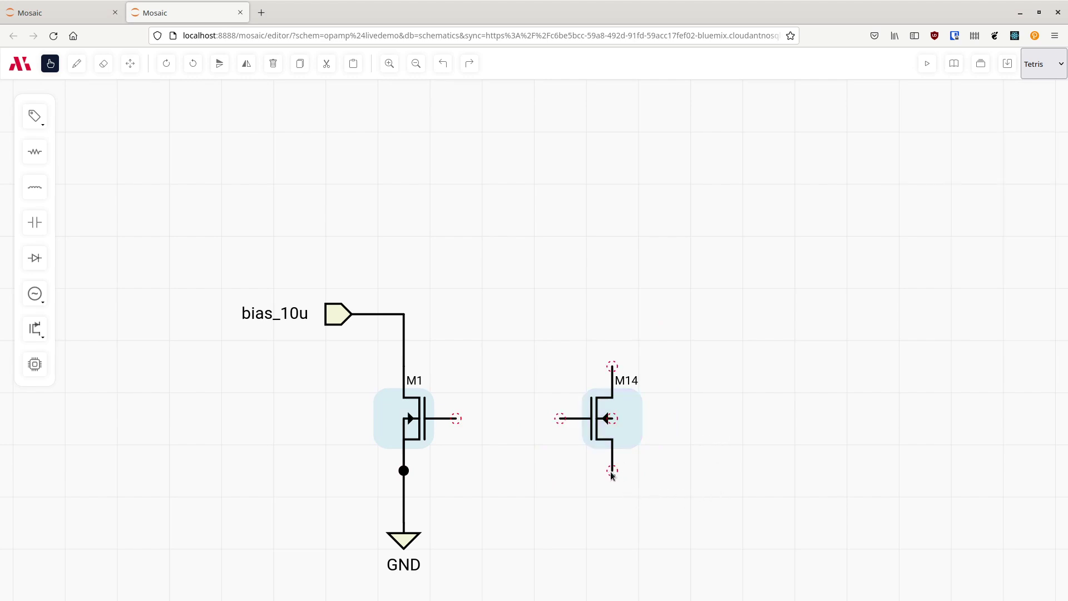
Wire the copied transistor's source to M1's grounded source node and its gate to M1's gate
key(w)
mouse_move(612, 470)
mouse_down()
mouse_move(449, 458)
mouse_move(405, 470)
mouse_up()
drag(561, 418, 457, 417)
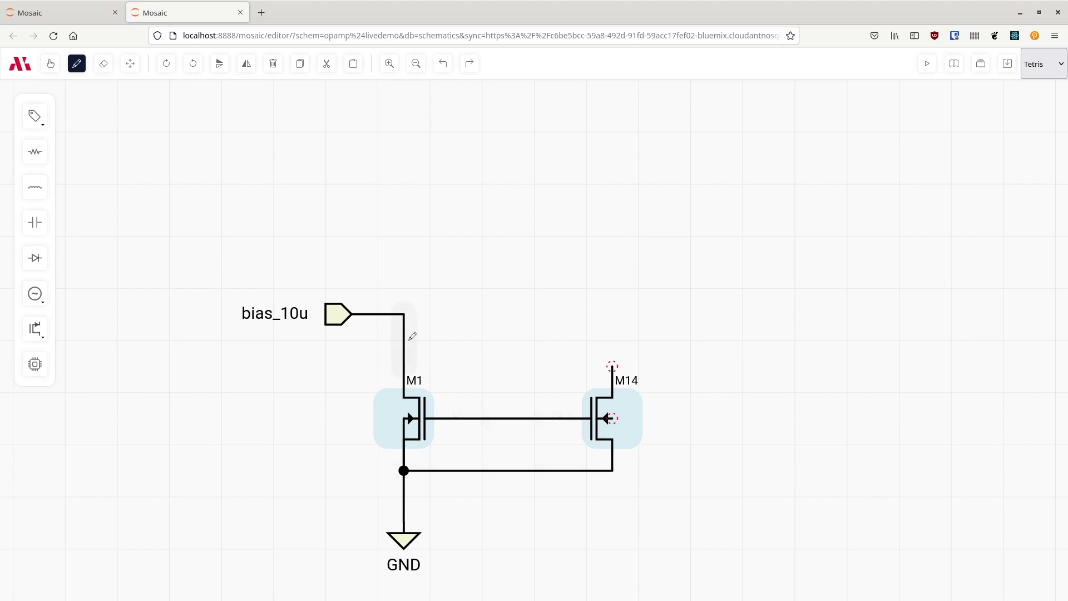
drag(408, 314, 508, 381)
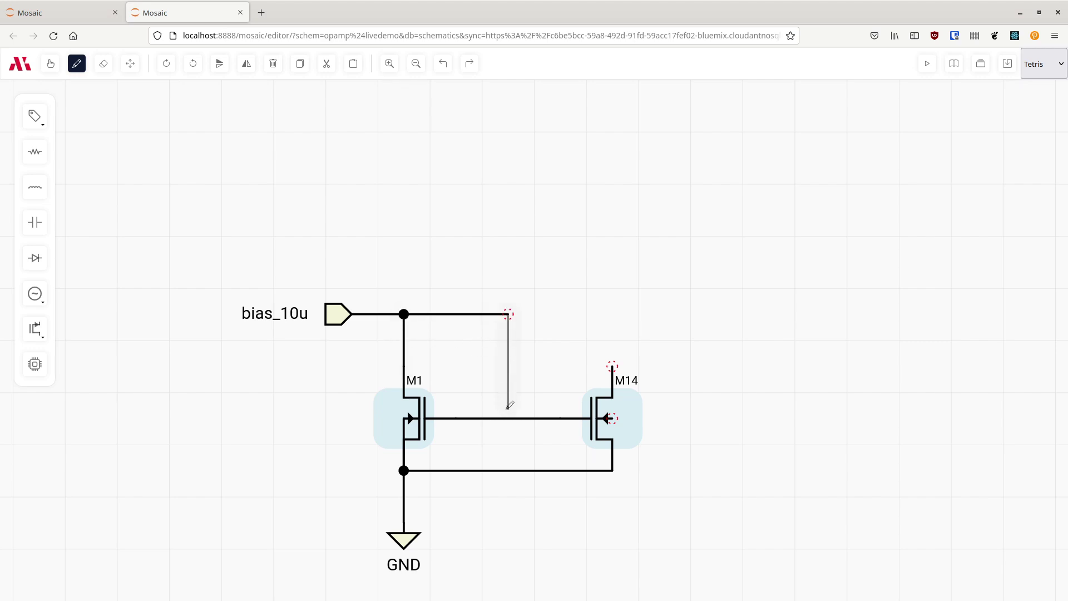
key(Escape)
click(477, 314)
key(Delete)
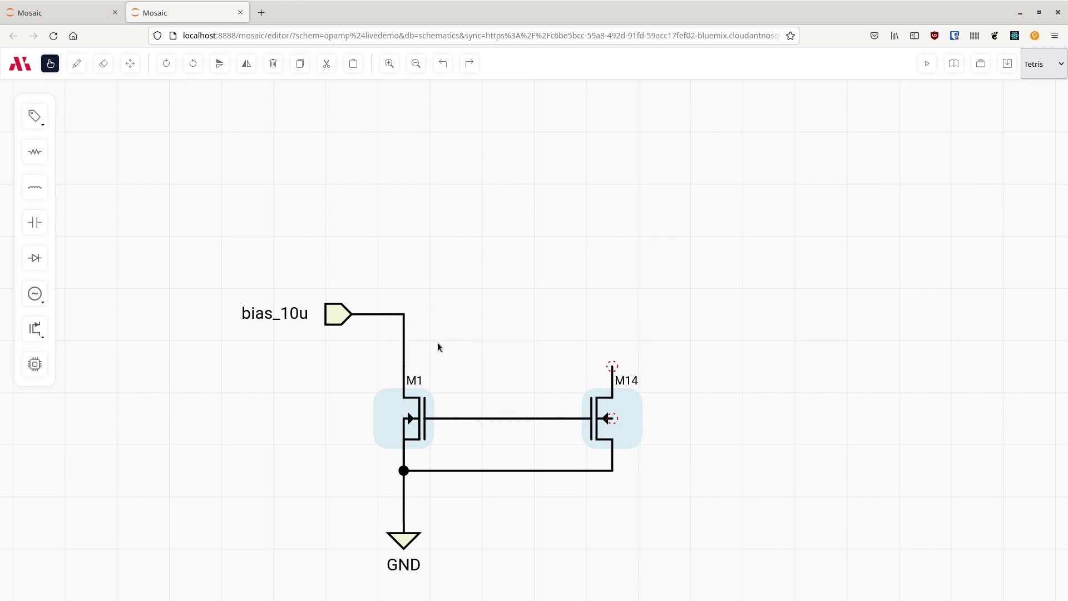
Wire M1's drain to its gate to make it diode-connected
key(w)
mouse_move(416, 362)
mouse_down()
mouse_move(494, 361)
mouse_move(471, 365)
mouse_move(458, 417)
mouse_up()
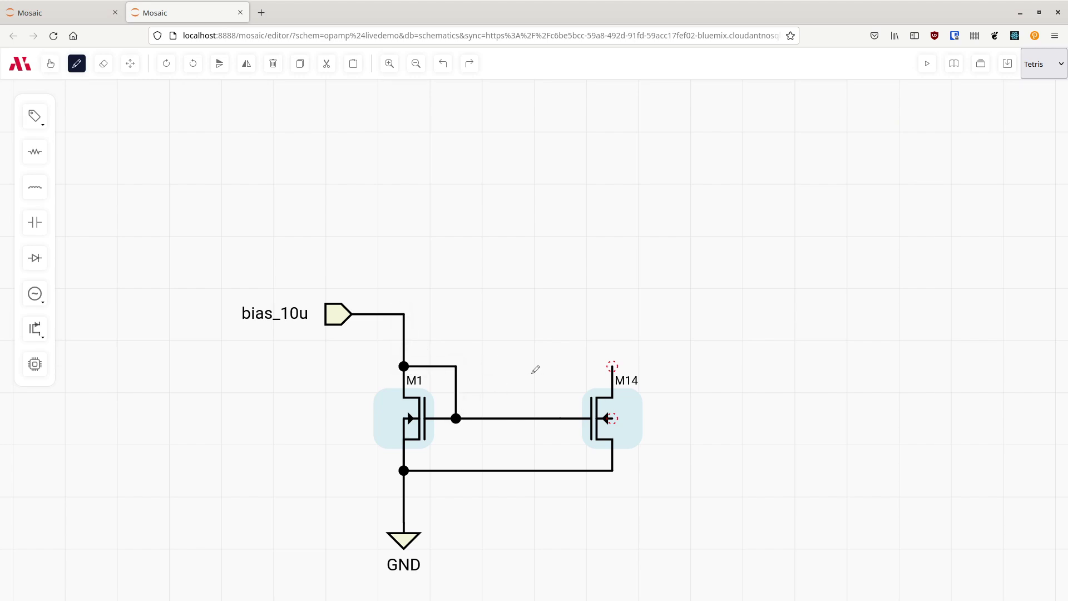
key(Escape)
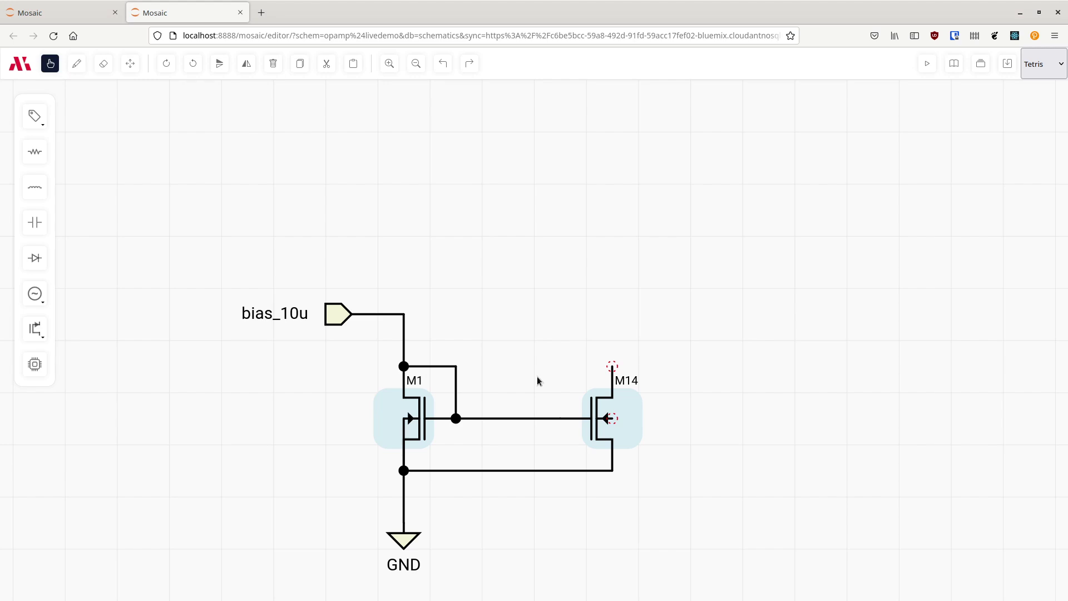
Delete the wire between the two gates and move M1's drain-to-gate wire up to the level of the bias_10u wire
click(552, 418)
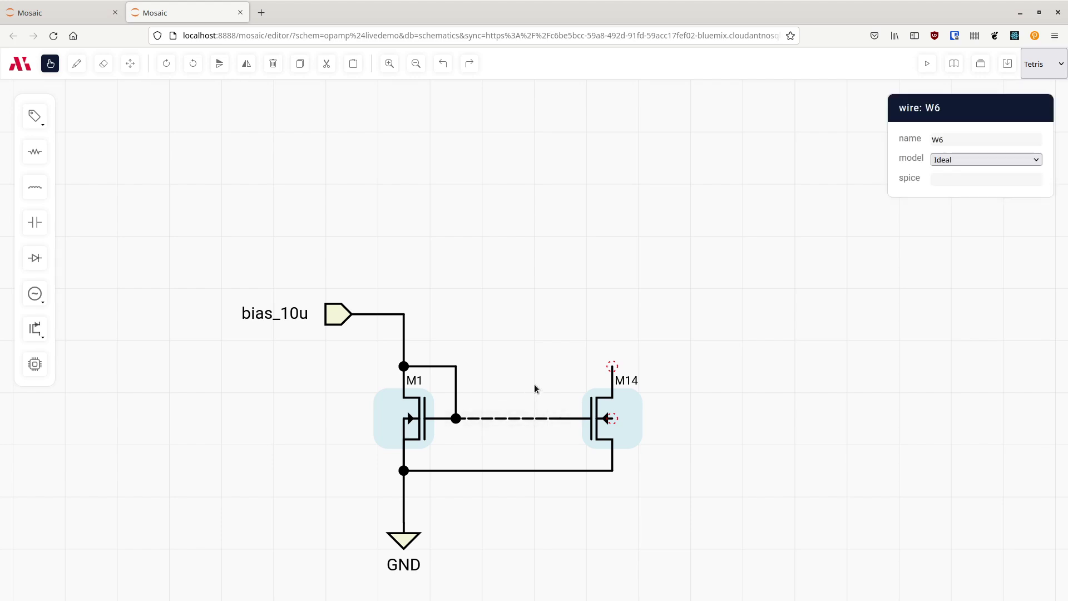
key(Delete)
drag(433, 366, 434, 321)
Extend the bias_10u wire horizontally to the right, over and past the second transistor
key(w)
mouse_move(456, 365)
mouse_down()
mouse_move(464, 306)
mouse_move(505, 298)
mouse_move(762, 313)
mouse_up()
click(821, 318)
key(Escape)
key(Escape)
Copy transistor M14 and place the copy farther right at the same height, beyond the end of the bias wire
click(634, 423)
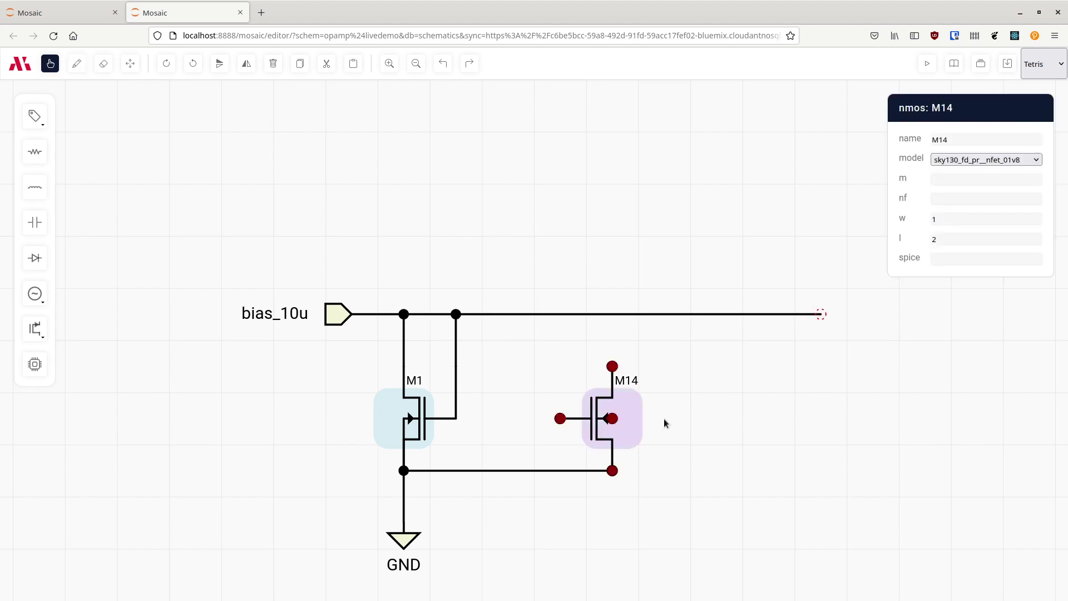
key(ctrl+c)
key(ctrl+v)
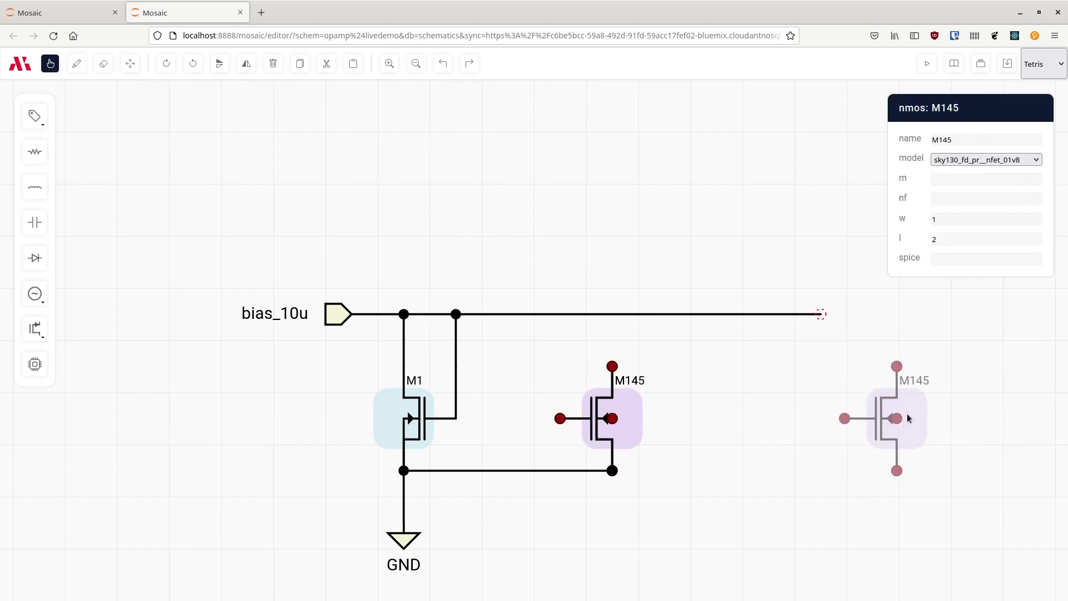
click(926, 418)
right_click(818, 418)
key(Escape)
click(771, 412)
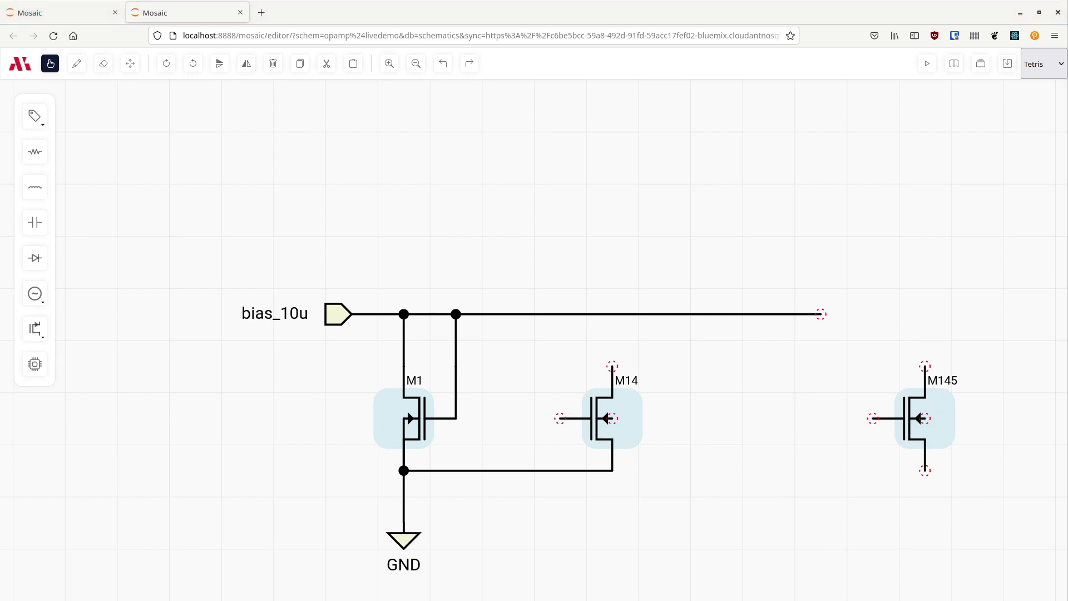
Set the m parameter of transistor M14 to 2
click(947, 442)
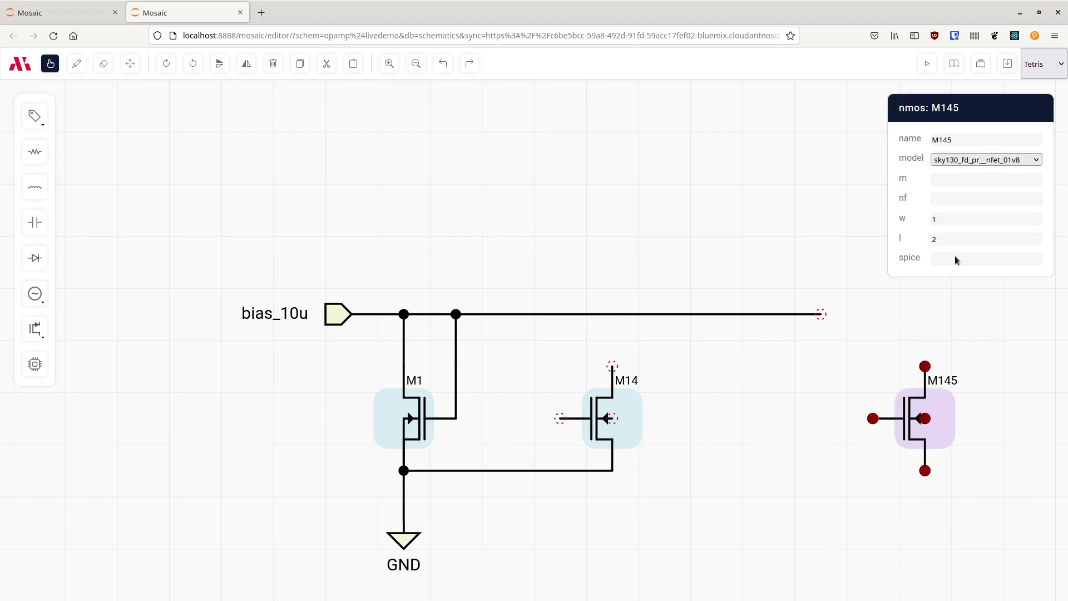
click(966, 180)
click(625, 421)
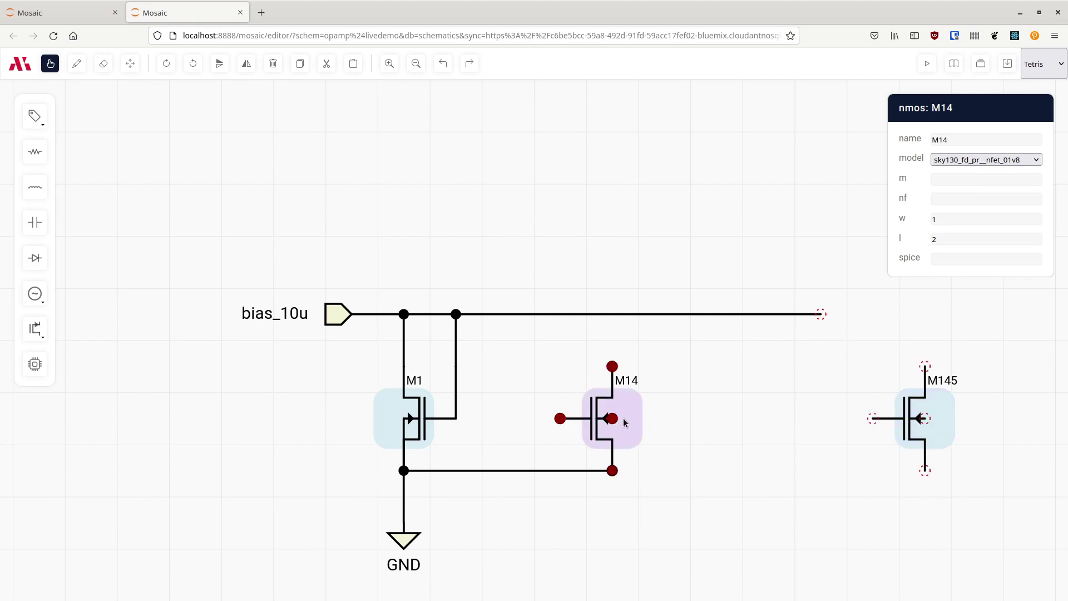
click(966, 179)
text(2)
click(757, 396)
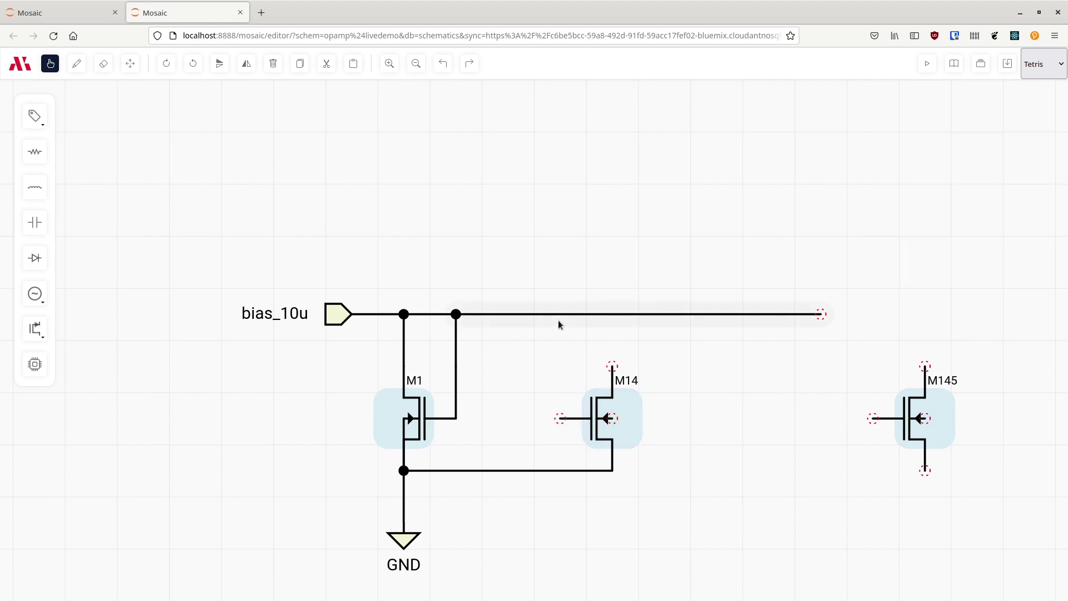
Wire the gates of M14 and M145 to the horizontal bias_10u line
key(w)
drag(560, 314, 560, 418)
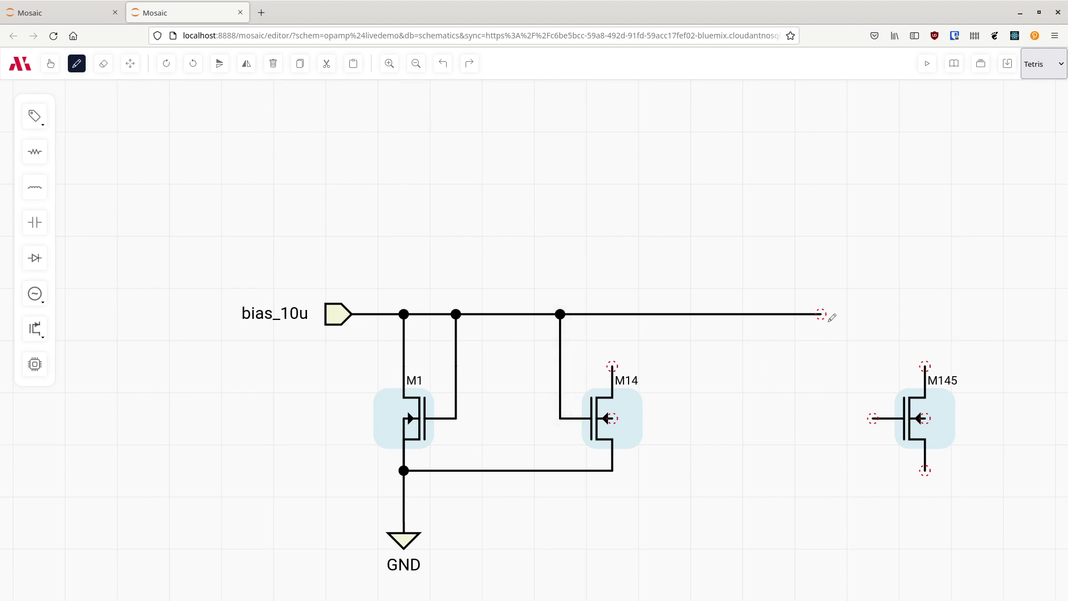
drag(821, 313, 871, 406)
Wire M145's source to the common ground line and tie the bulks of M14 and M145 to their sources
drag(926, 471, 614, 469)
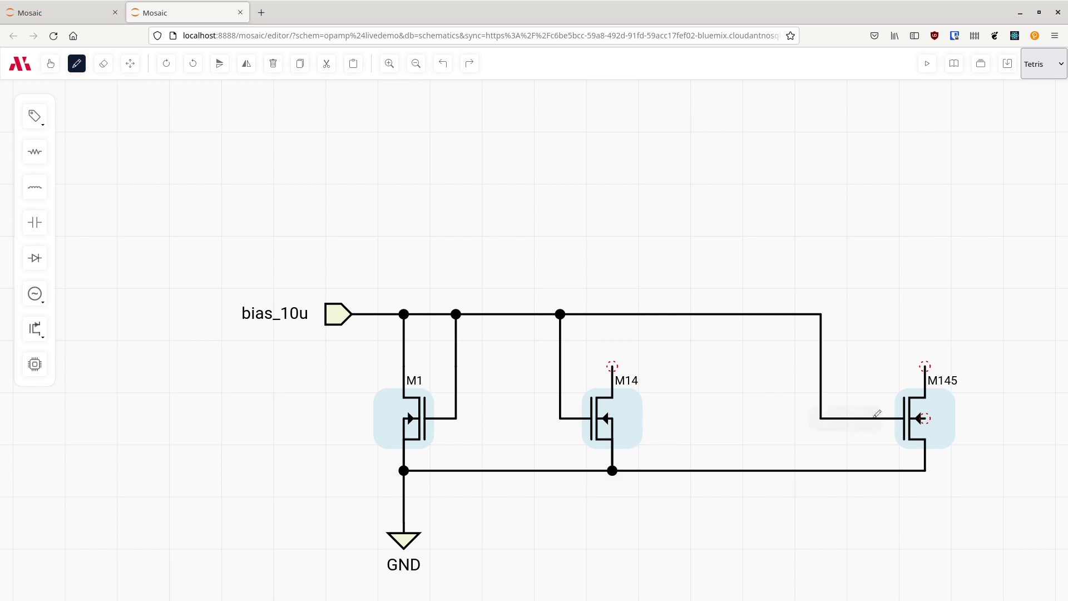
drag(931, 420, 926, 469)
key(Escape)
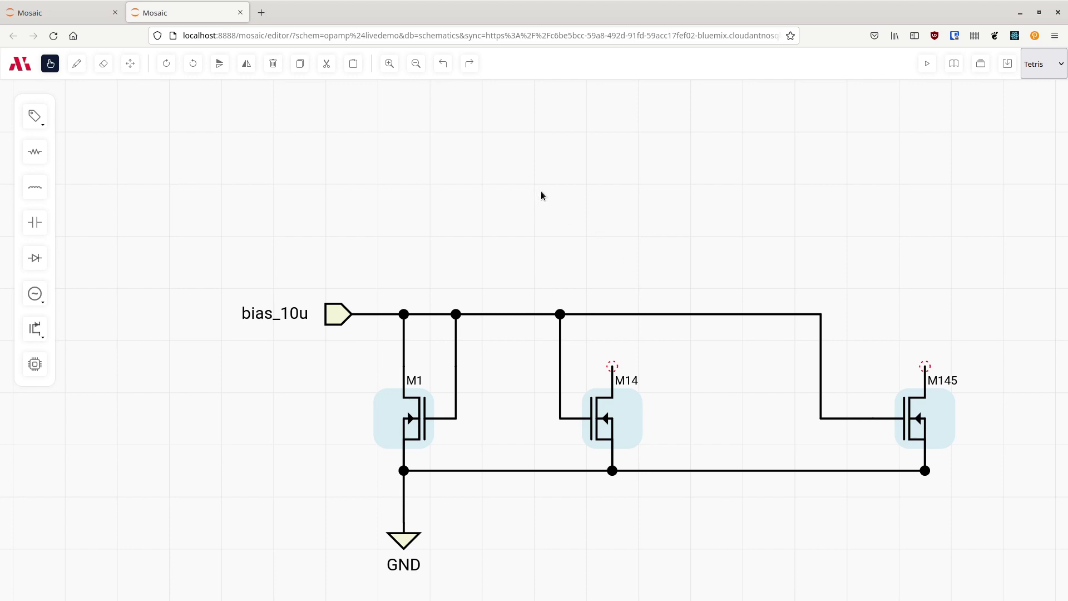
Copy transistor M14 and place the copy above the bias_10u line, between the columns of M1 and M14
click(615, 419)
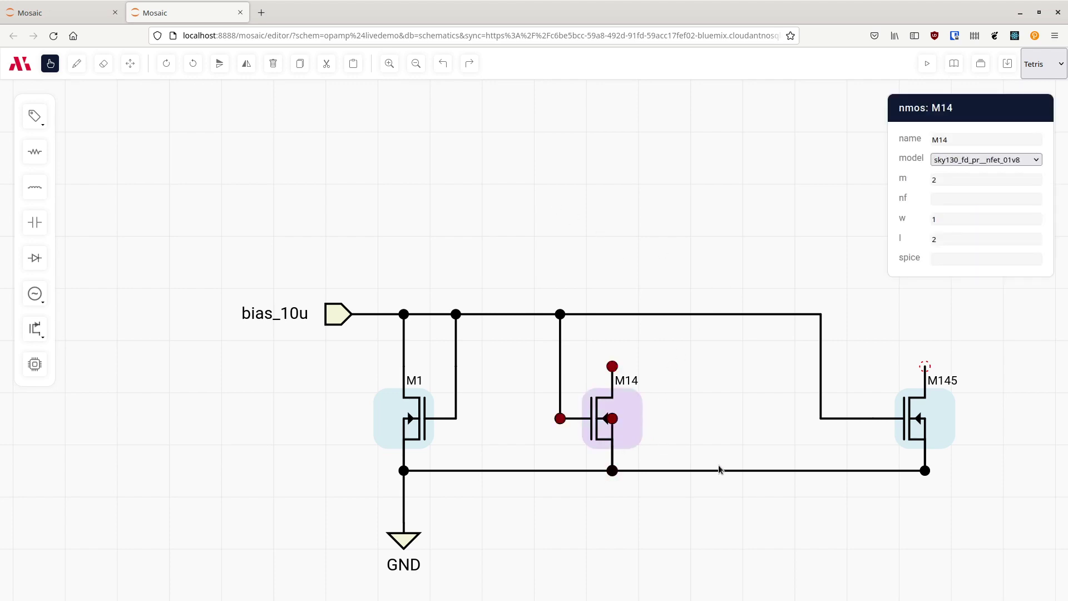
key(ctrl+c)
key(ctrl+v)
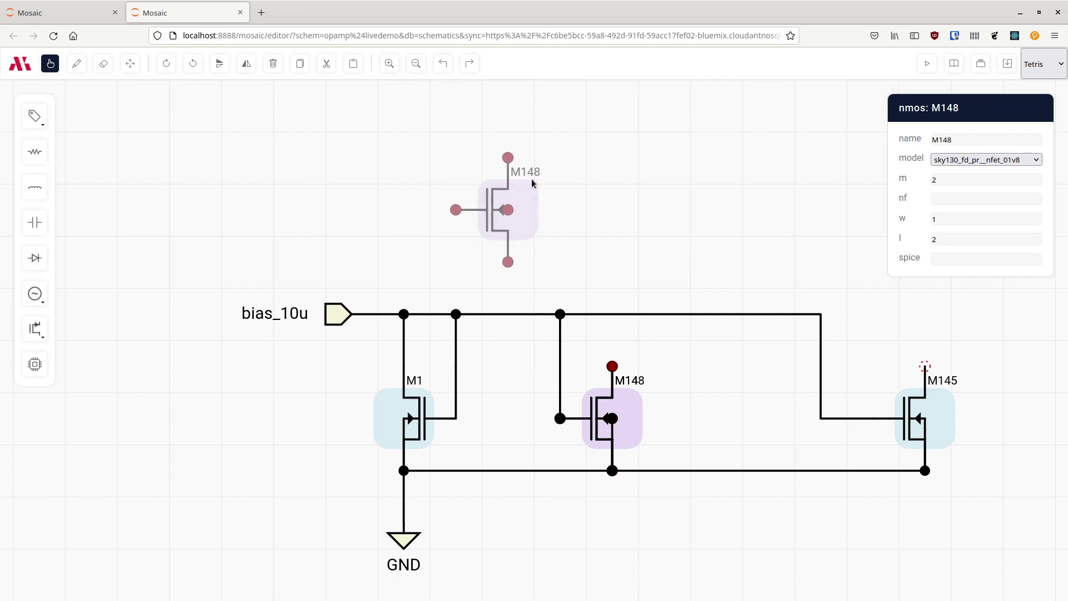
click(531, 178)
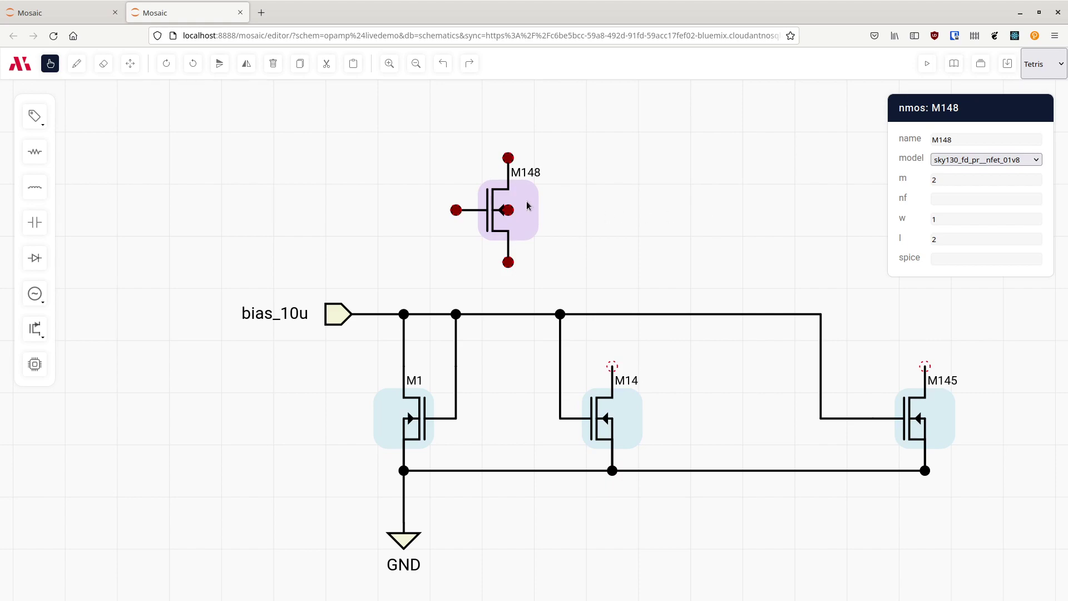
key(ctrl+c)
key(ctrl+v)
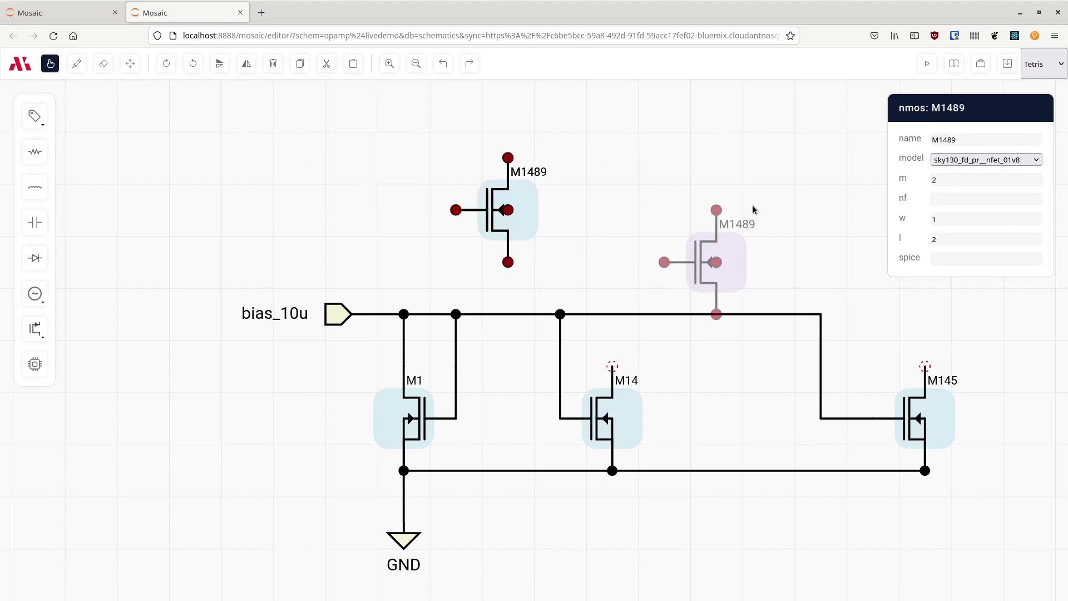
key(Escape)
right_click(731, 213)
key(Escape)
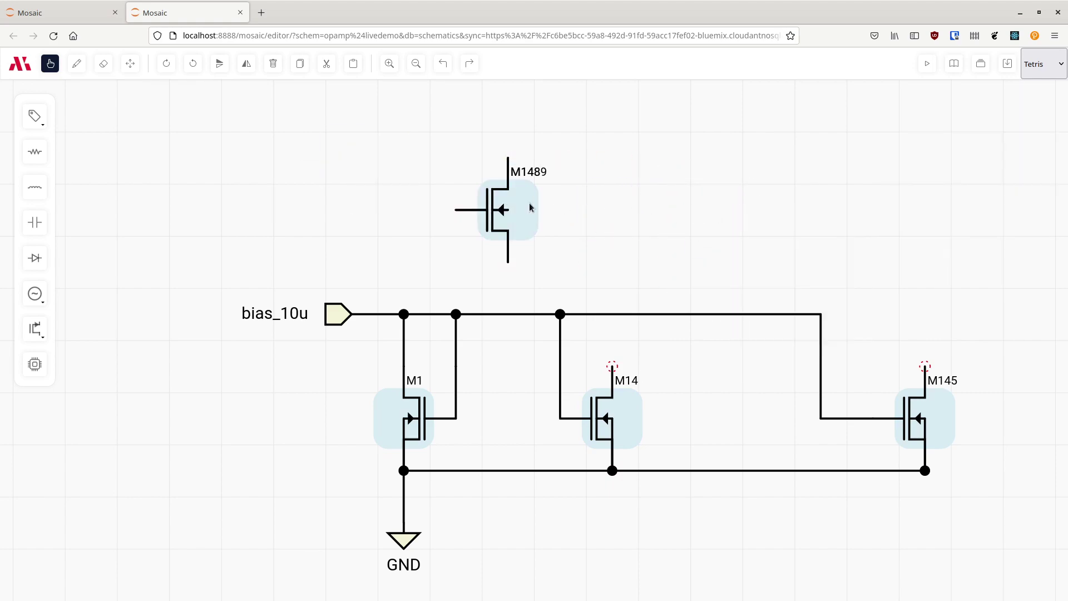
Place a copy of the upper transistor to its right at the same height and mirror it horizontally
click(530, 206)
key(ctrl+v)
click(740, 215)
right_click(790, 228)
key(Escape)
key(h)
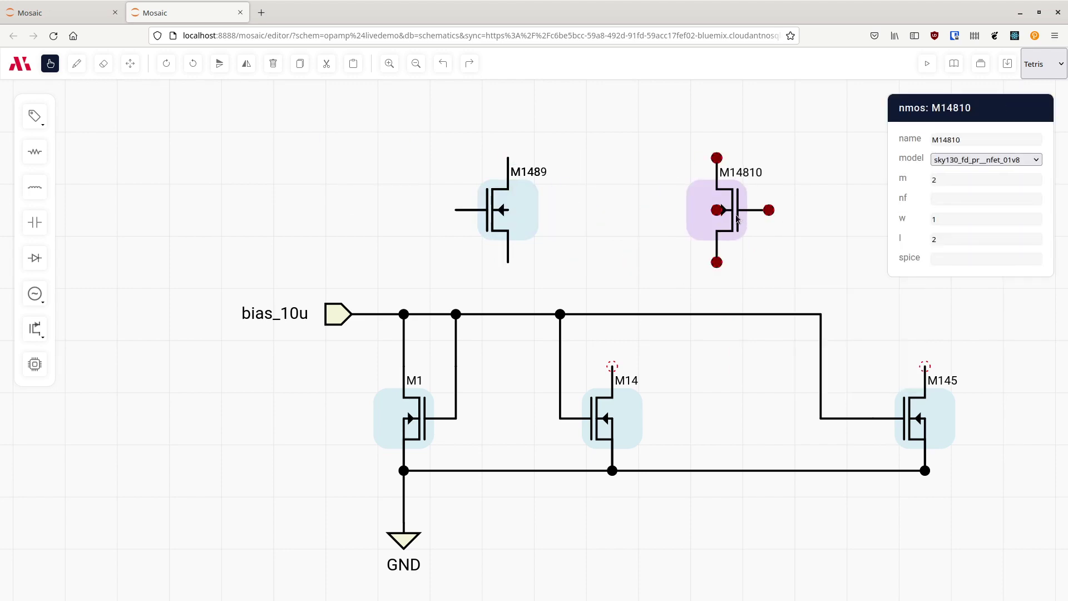
click(809, 251)
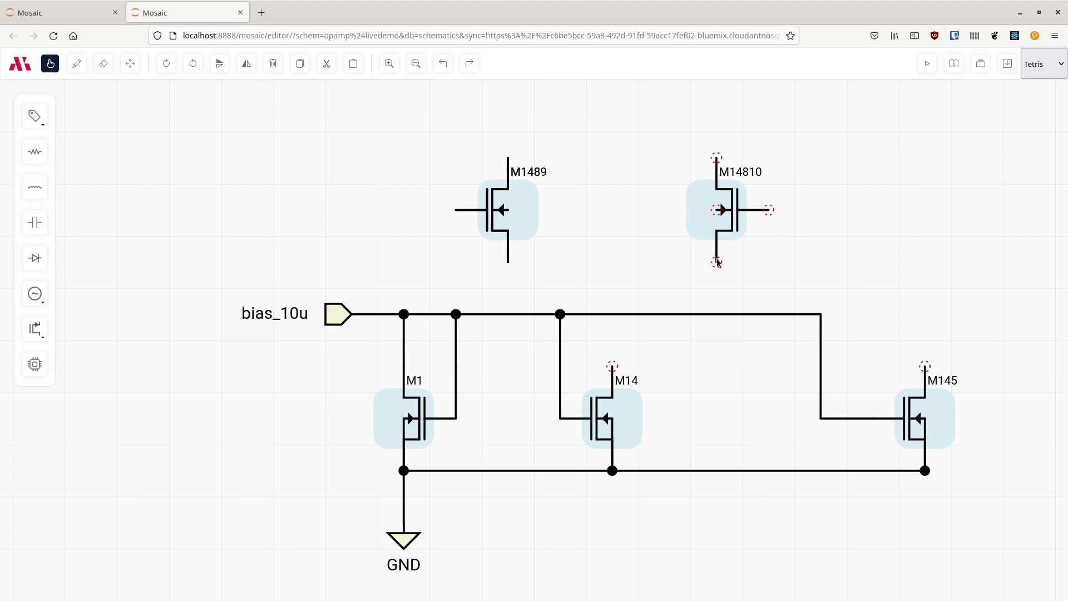
Wire the two upper transistors' sources together and connect the middle of that wire down to M14's drain
key(w)
drag(716, 262, 507, 262)
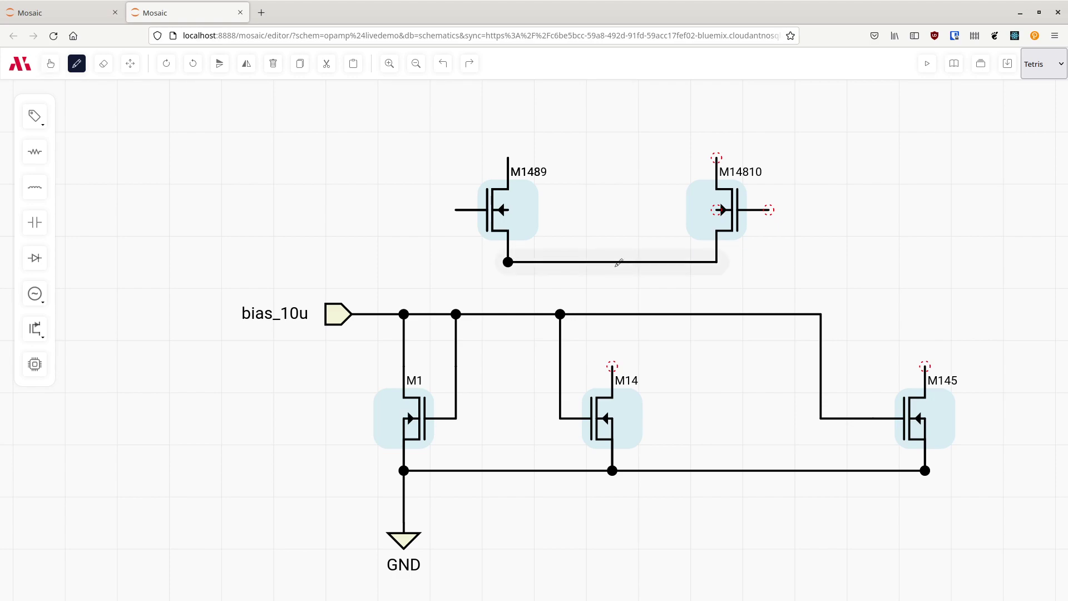
drag(621, 263, 618, 364)
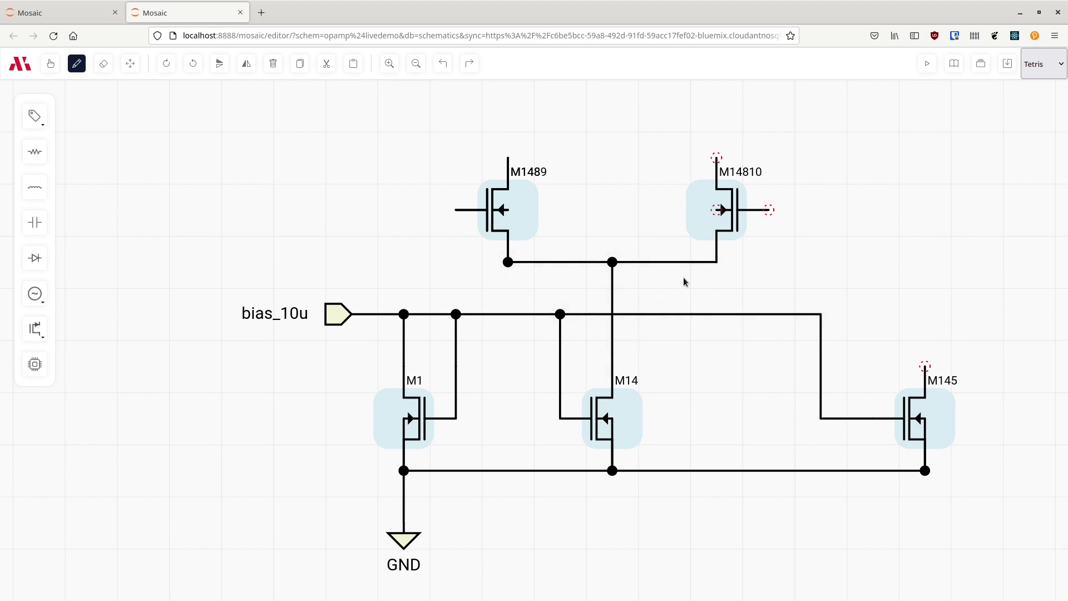
key(Escape)
Move the duplicate M148 off the upper-left transistor it overlaps and delete it
click(499, 221)
key(ctrl+c)
key(ctrl+v)
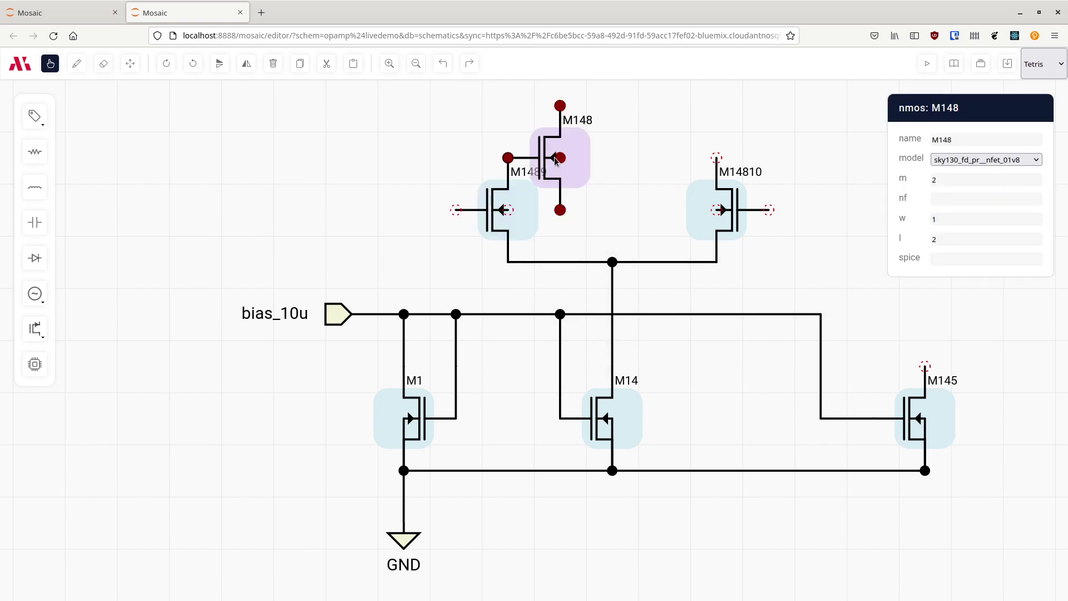
key(Delete)
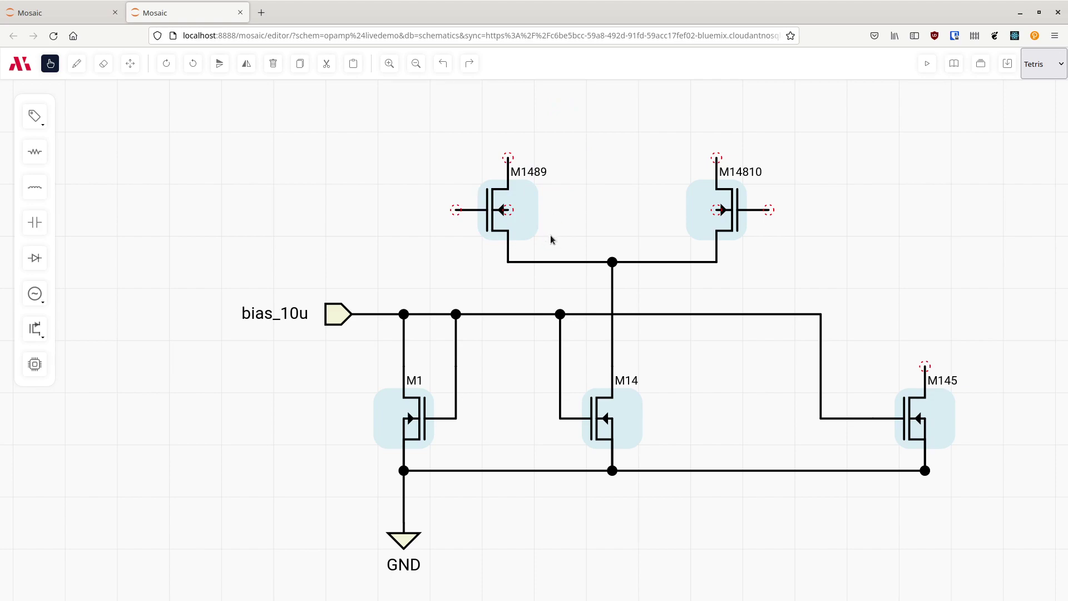
Set the parameters of transistor M1489 to m 1, w 10 and l 0.25
click(537, 214)
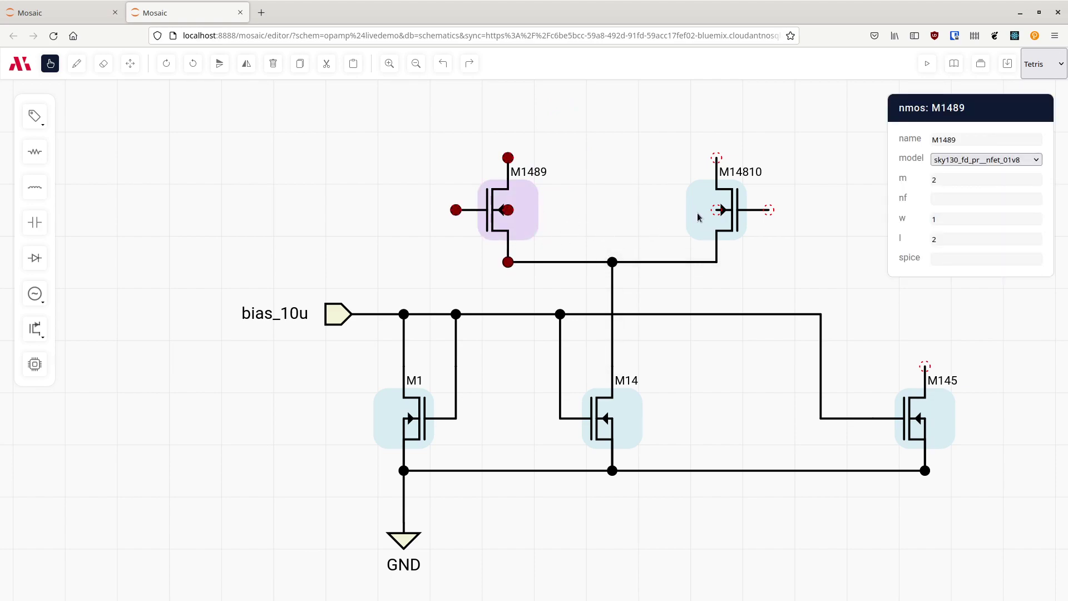
double_click(982, 177)
key(Return)
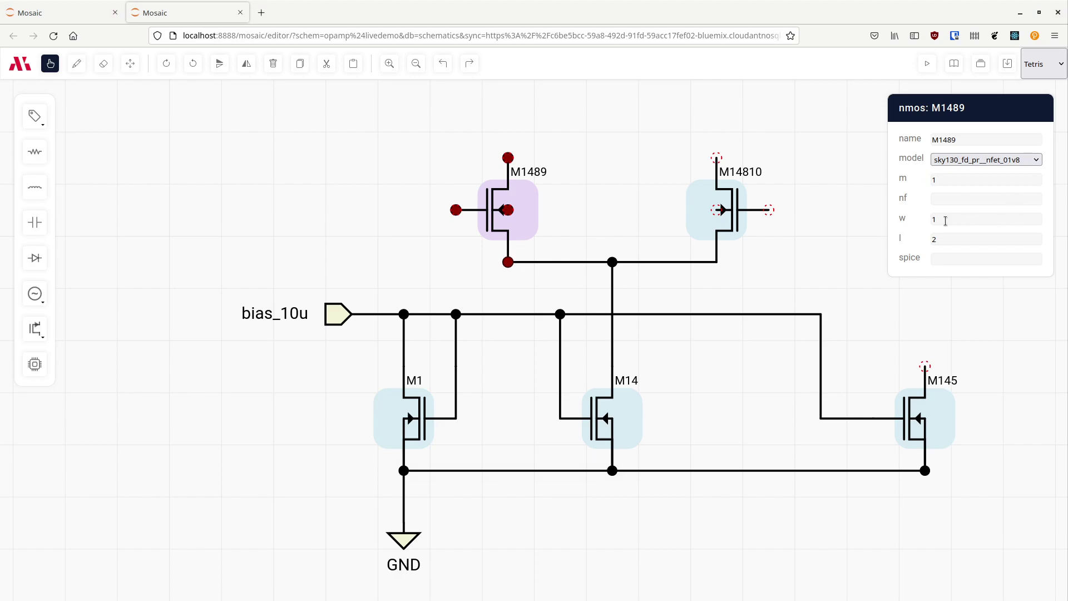
double_click(982, 220)
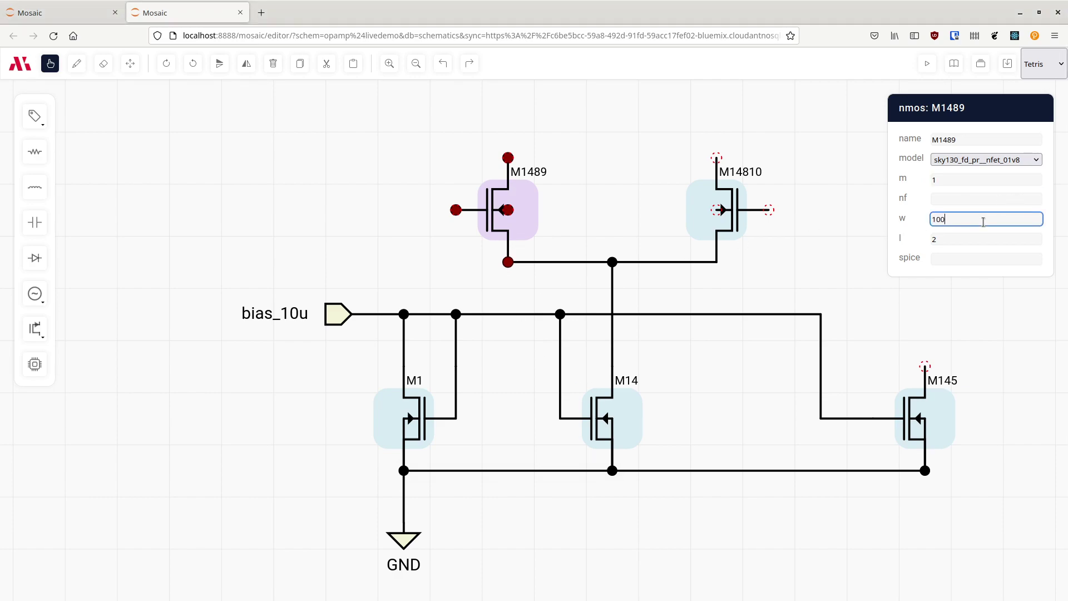
key(Tab)
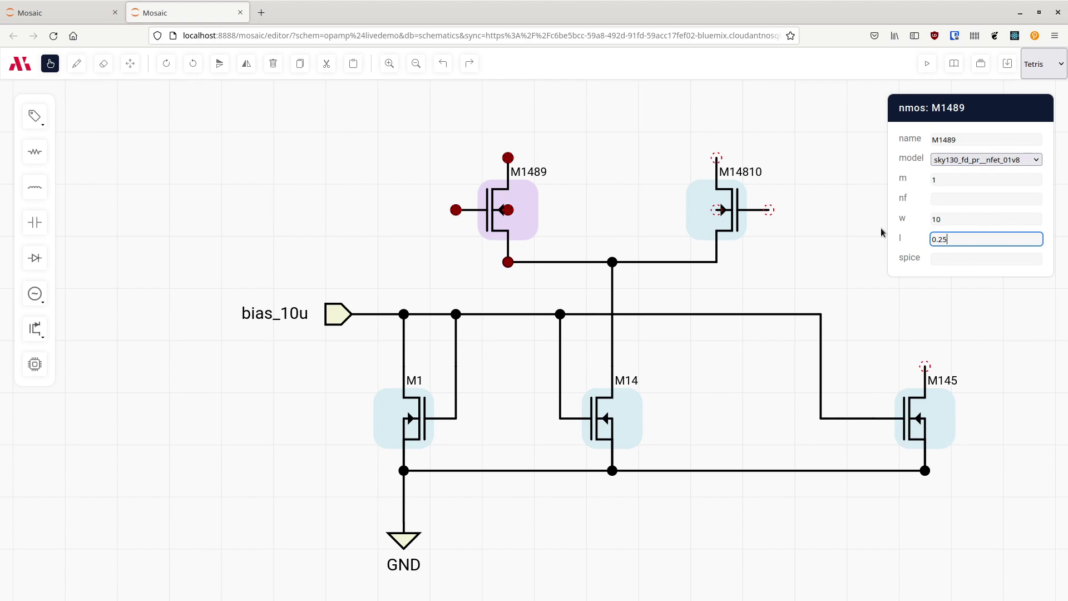
Set transistor M14810's m and w to 10 and change its l to match M1489
click(697, 222)
double_click(957, 220)
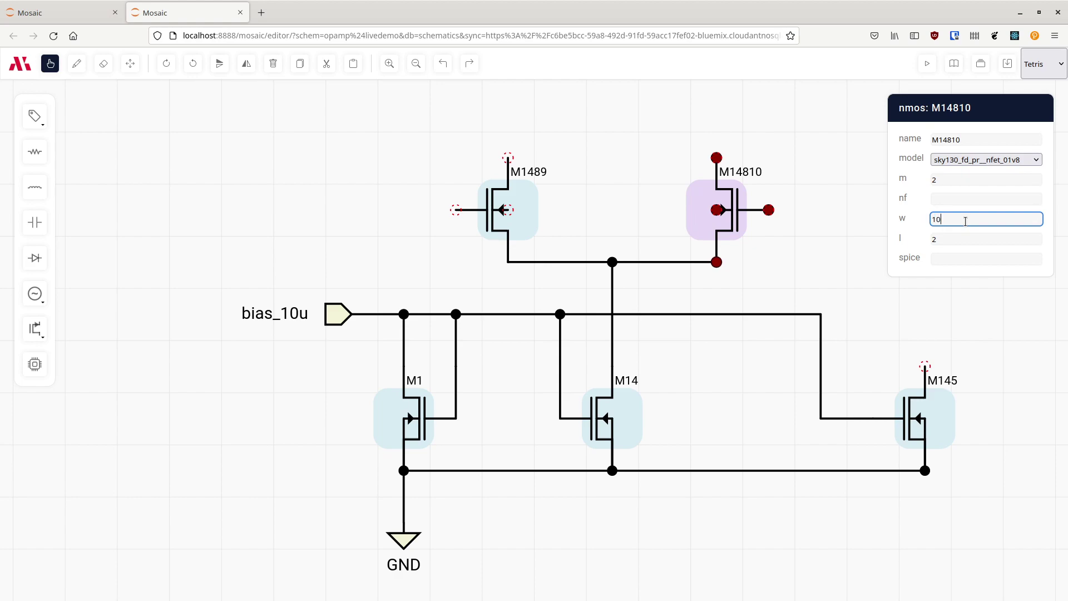
double_click(960, 181)
key(BackSpace)
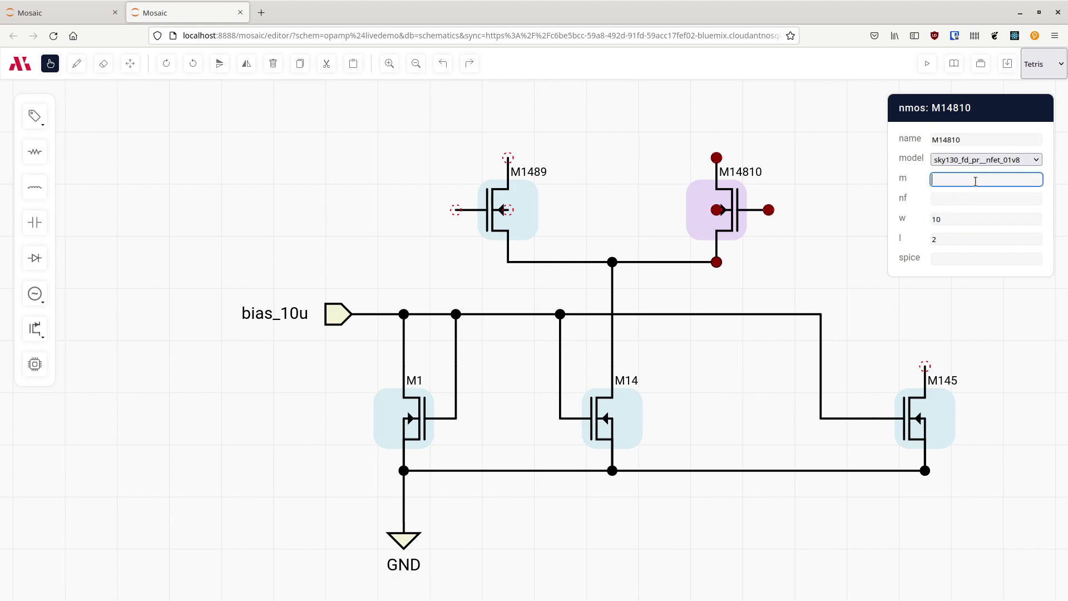
double_click(953, 240)
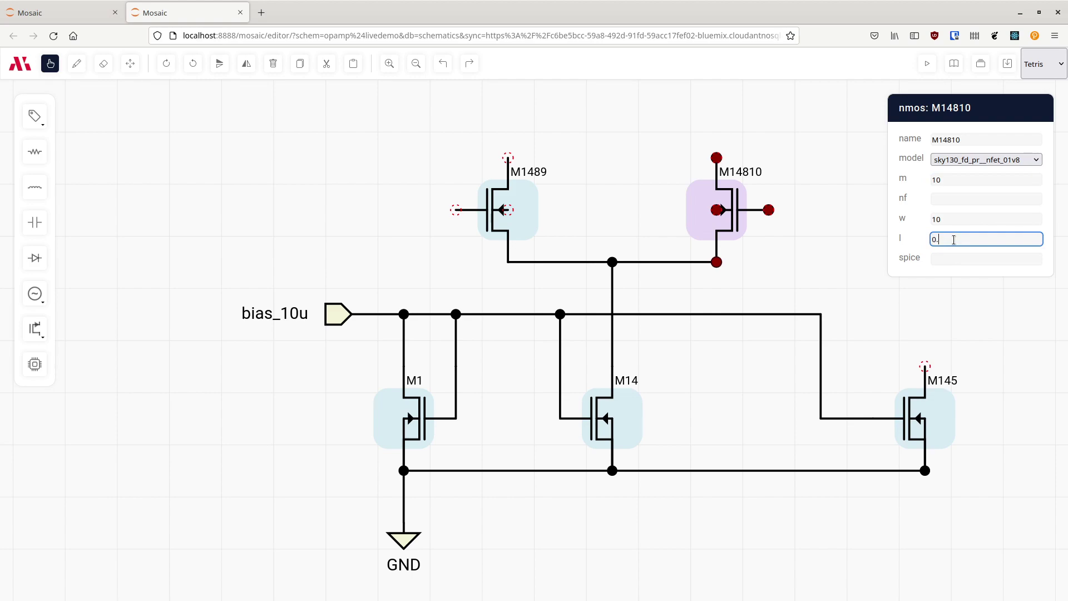
Set transistor M1489's m to 10
click(524, 207)
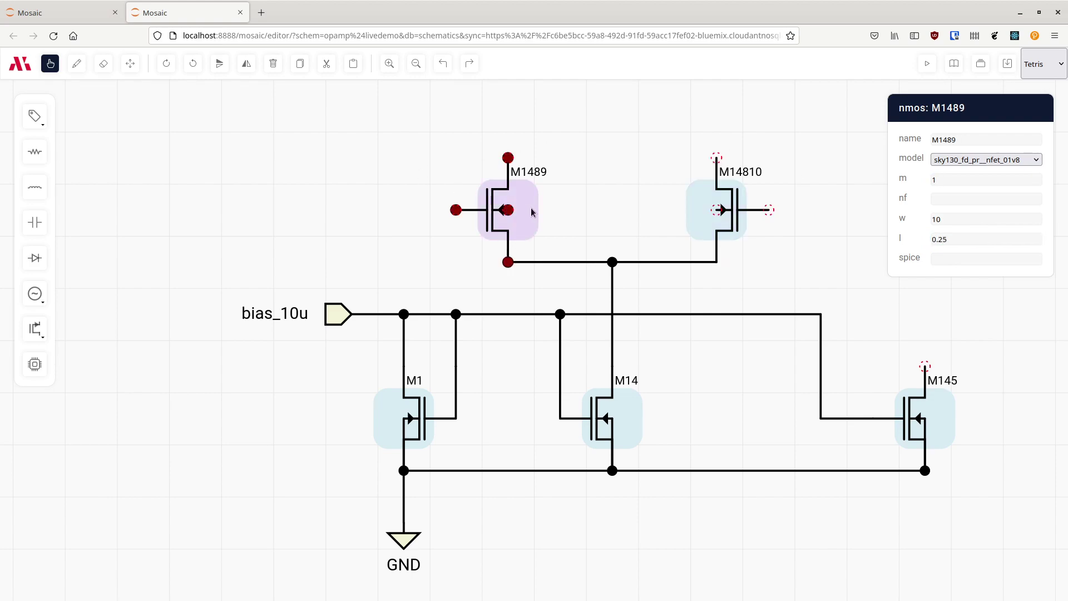
click(968, 179)
text(0)
click(832, 215)
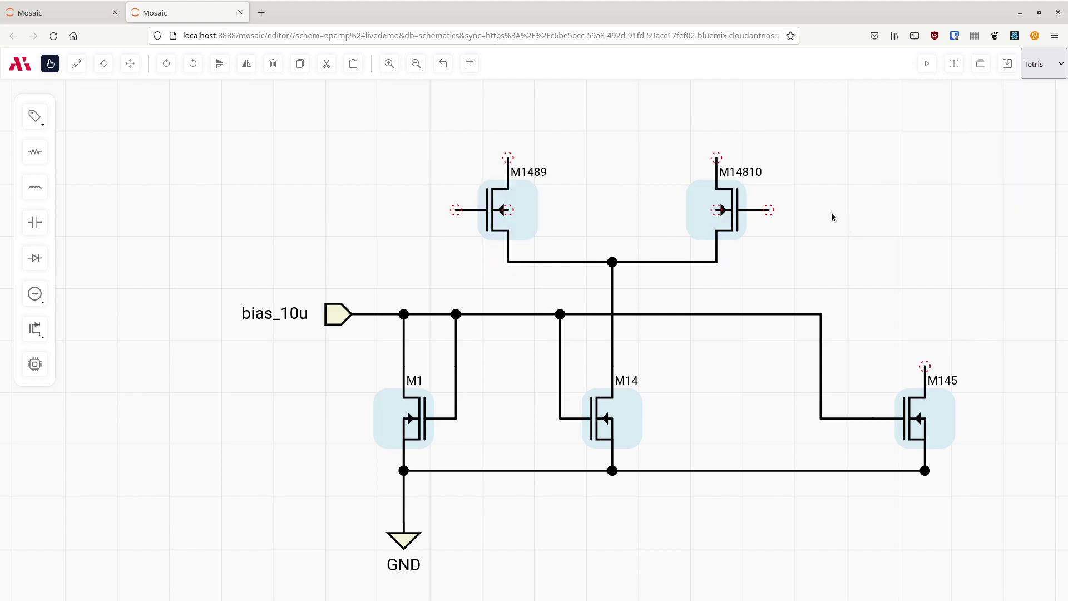
Place a port on M1489's gate and a horizontally mirrored port on M14810's gate
scroll(796, 215, down, 1)
key(p)
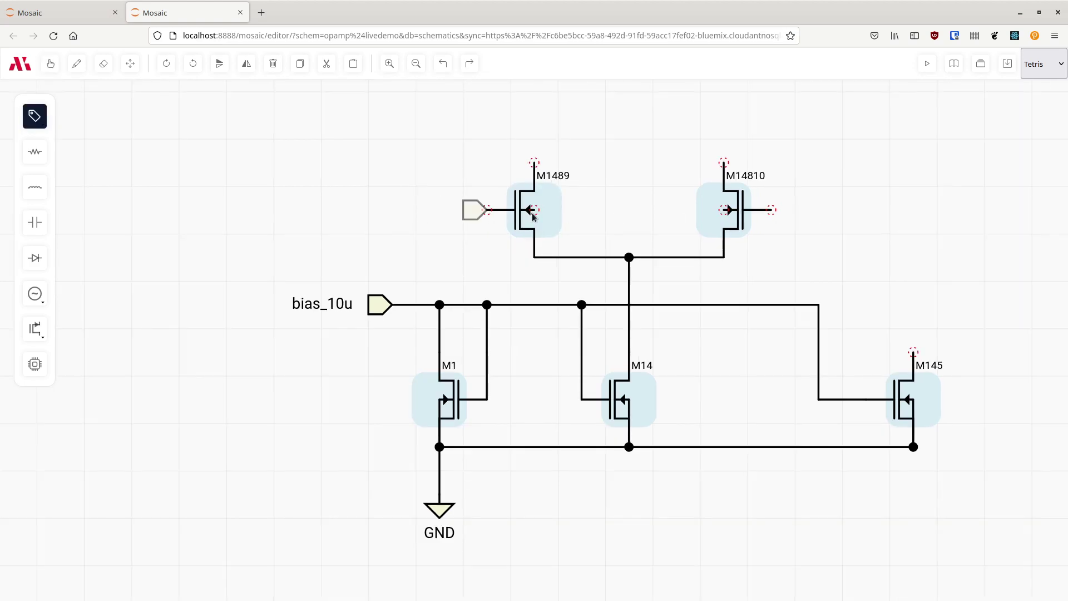
click(498, 211)
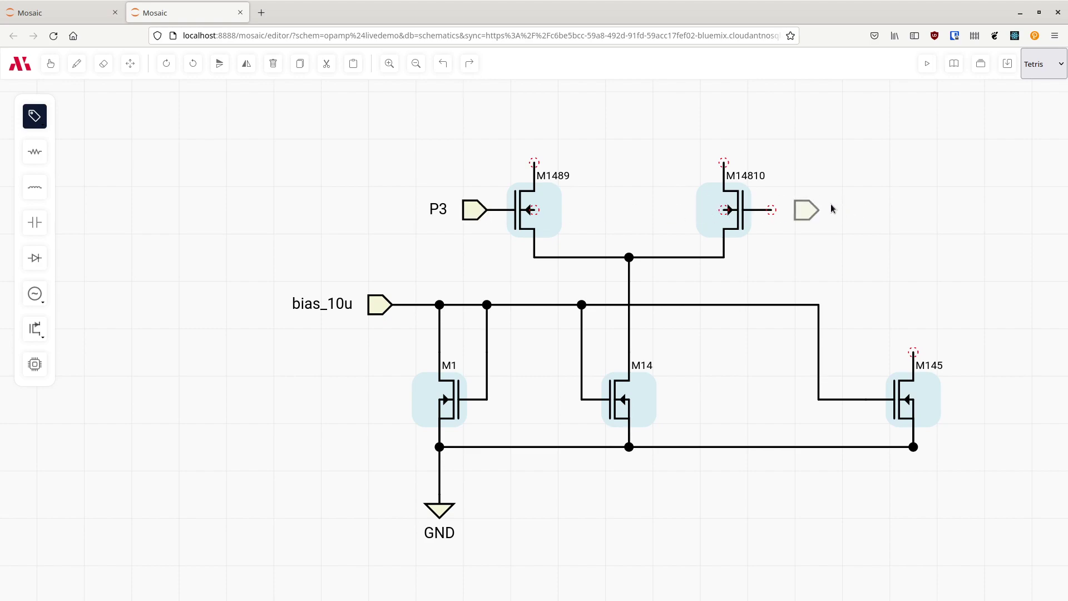
key(m)
click(779, 211)
key(Escape)
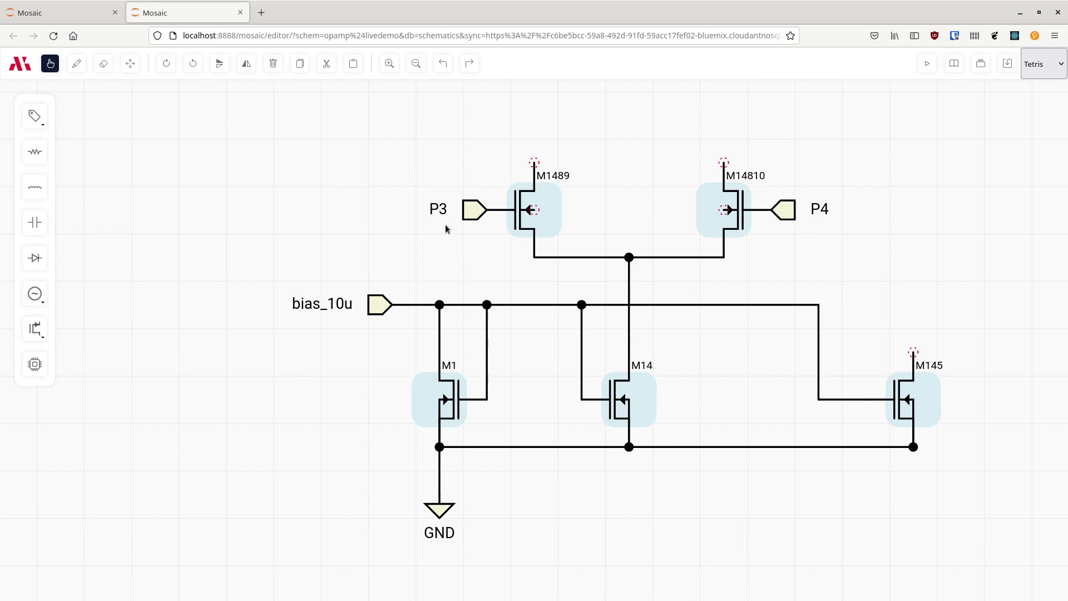
Rename the port at M1489's gate to in_n and the port at M14810's gate to in_p
click(472, 210)
double_click(952, 140)
text(in)
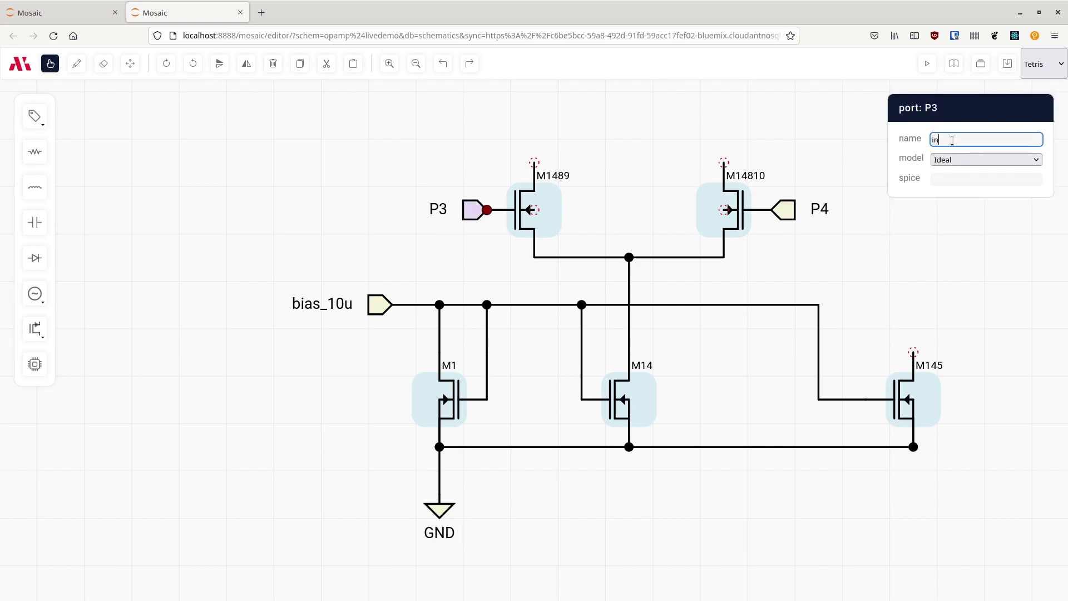
text(_n)
click(789, 217)
double_click(963, 140)
text(ine)
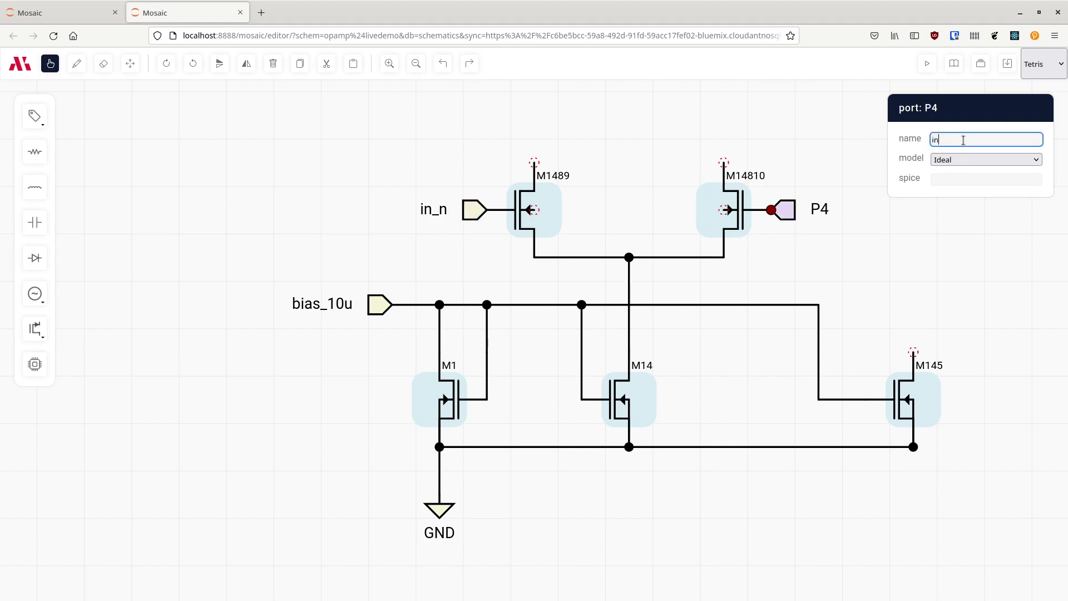
click(892, 218)
Place a horizontally mirrored PMOS transistor above M1489, in line with its drain
drag(614, 184, 606, 267)
scroll(647, 239, down, 1)
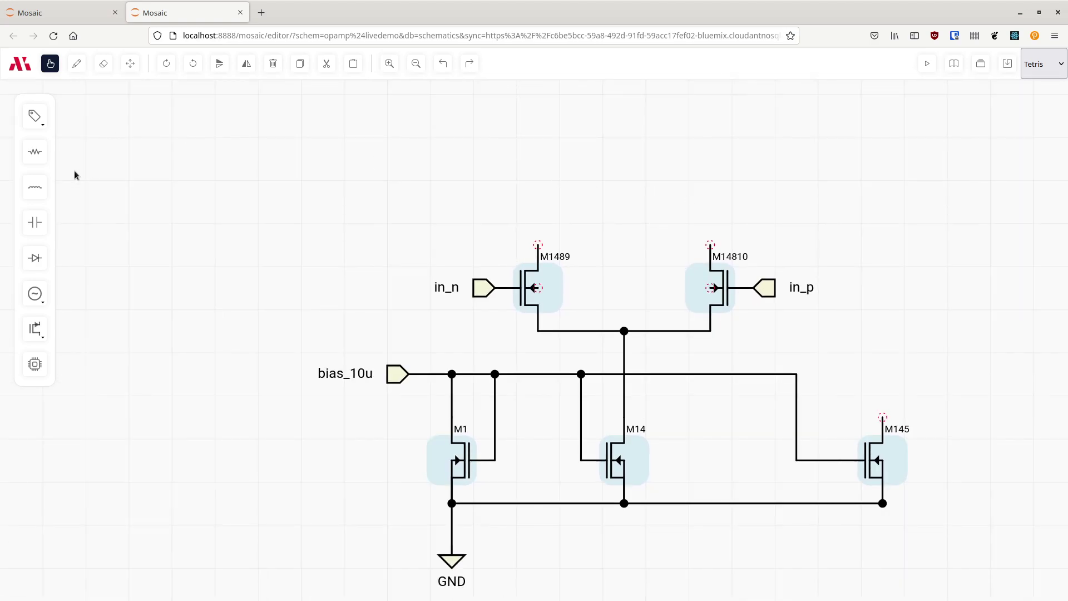
key(m)
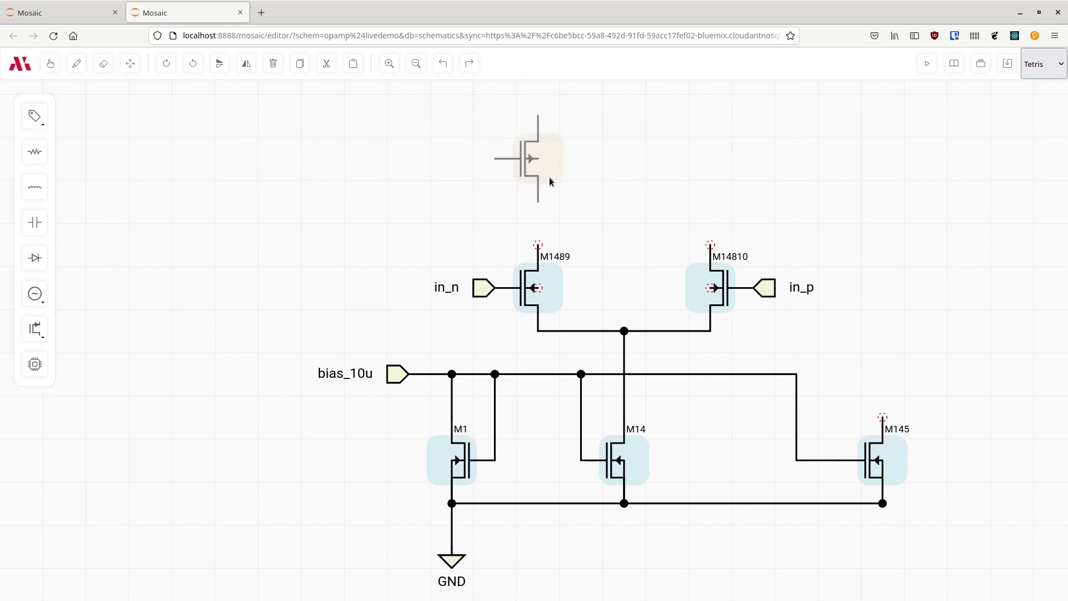
key(shift+m)
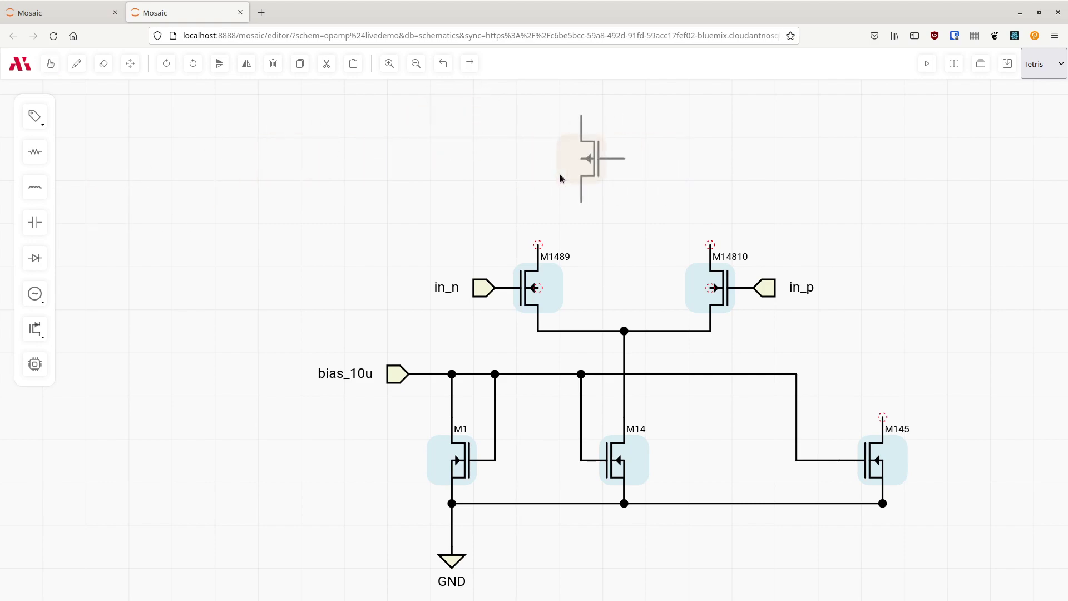
click(537, 161)
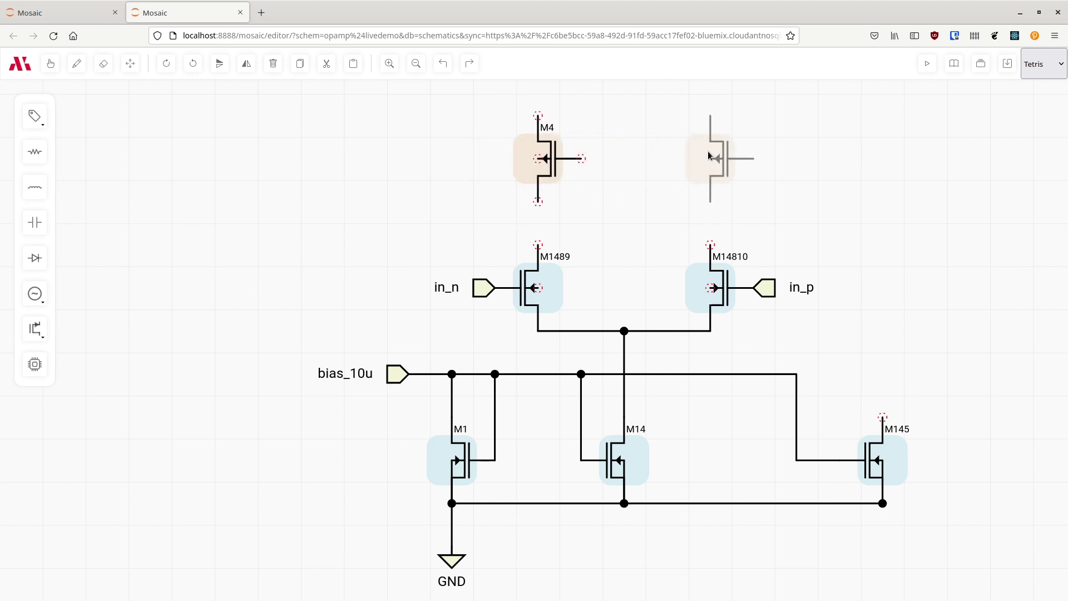
Place a PMOS facing the first one directly on M14810's drain, and move the first PMOS down onto M1489's drain
key(shift+m)
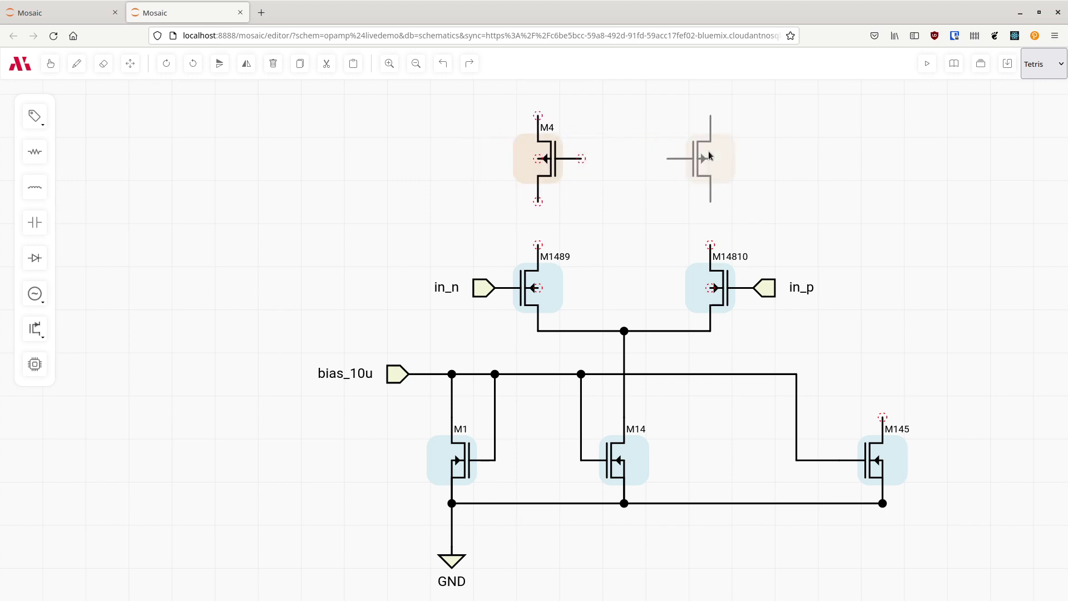
click(709, 200)
key(Escape)
drag(534, 168, 537, 206)
click(604, 182)
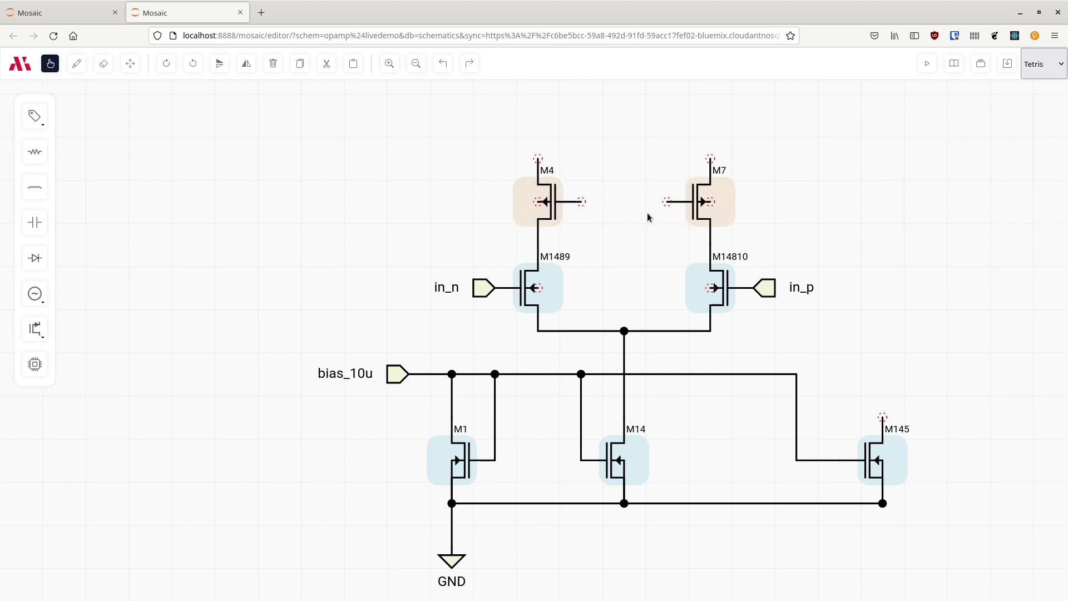
Wire the gates of M4 and M7 together and tie that net to M4's drain
key(w)
drag(667, 201, 593, 205)
click(580, 208)
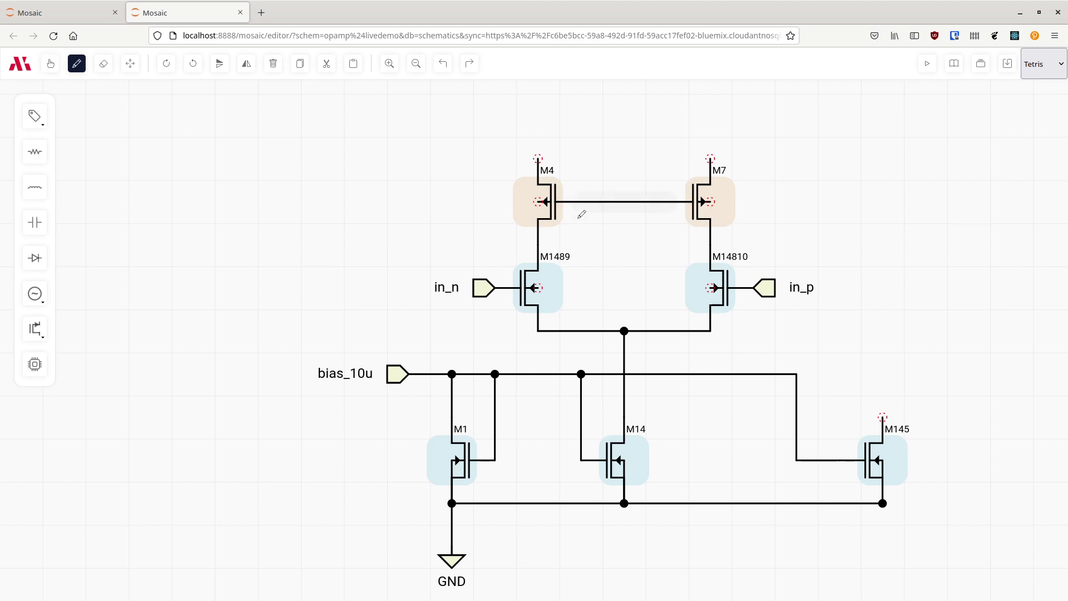
click(579, 206)
click(580, 239)
click(538, 240)
key(Escape)
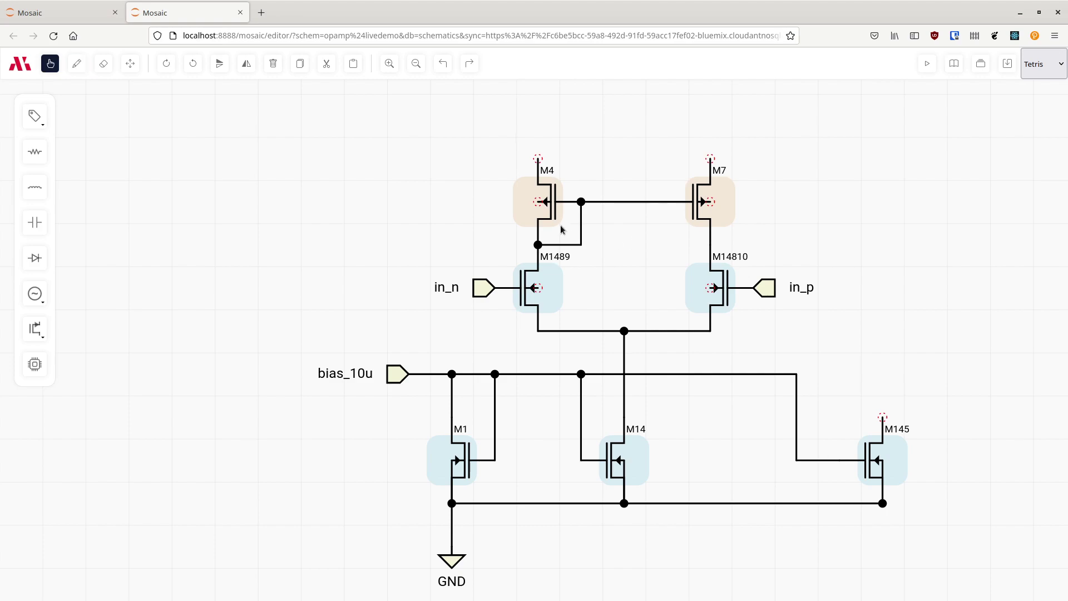
Wire the sources of M4 and M7 together and connect each PMOS's bulk terminal to its source
key(w)
click(711, 159)
click(538, 159)
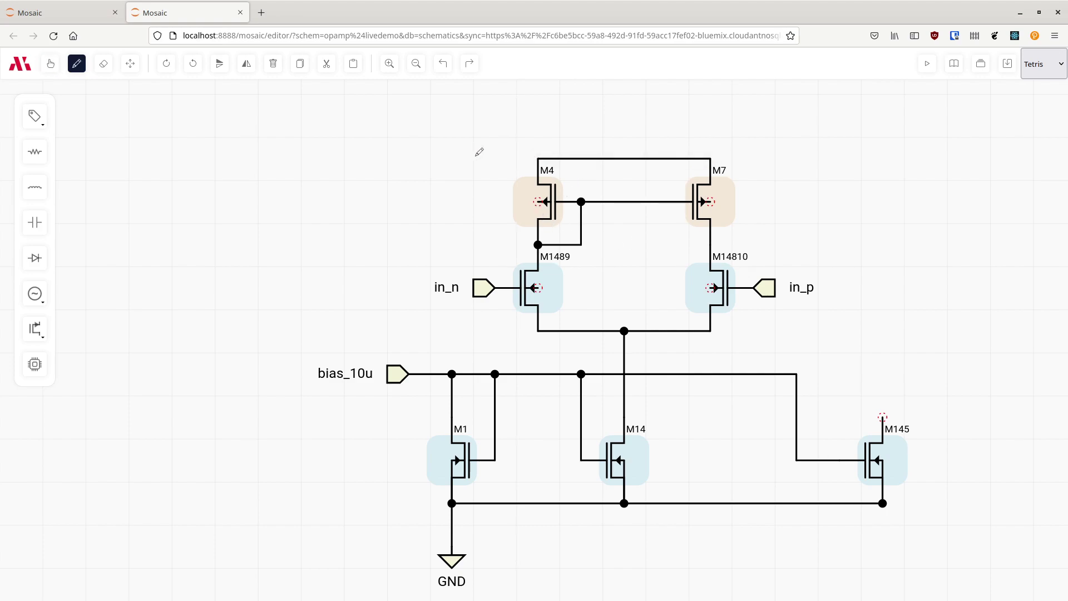
click(538, 201)
click(538, 158)
click(711, 201)
click(710, 159)
key(Escape)
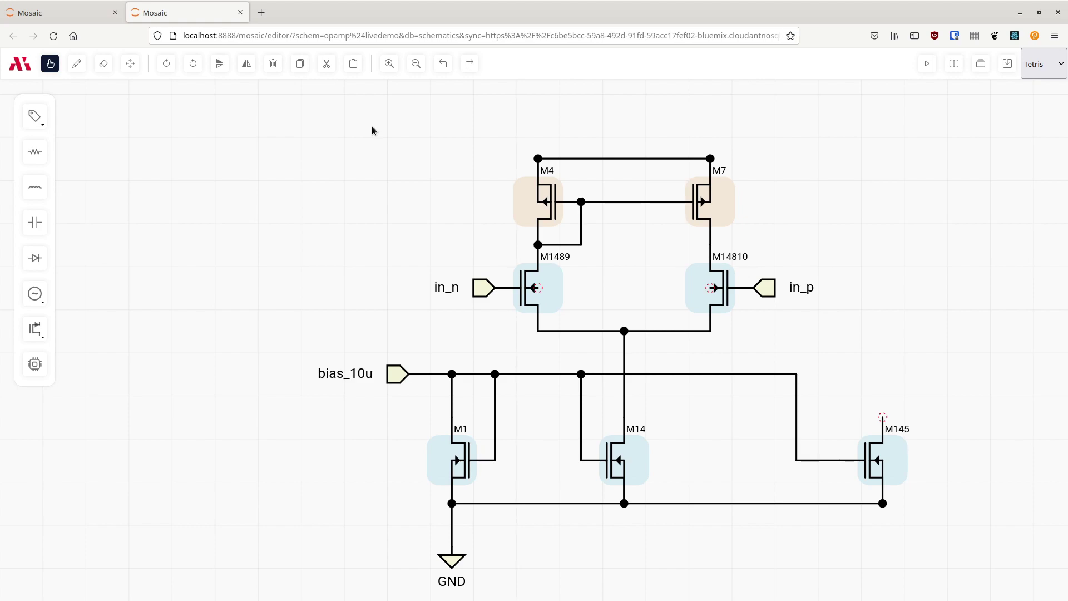
Place a VDD symbol on the middle of the wire joining the sources of M4 and M7
key(v)
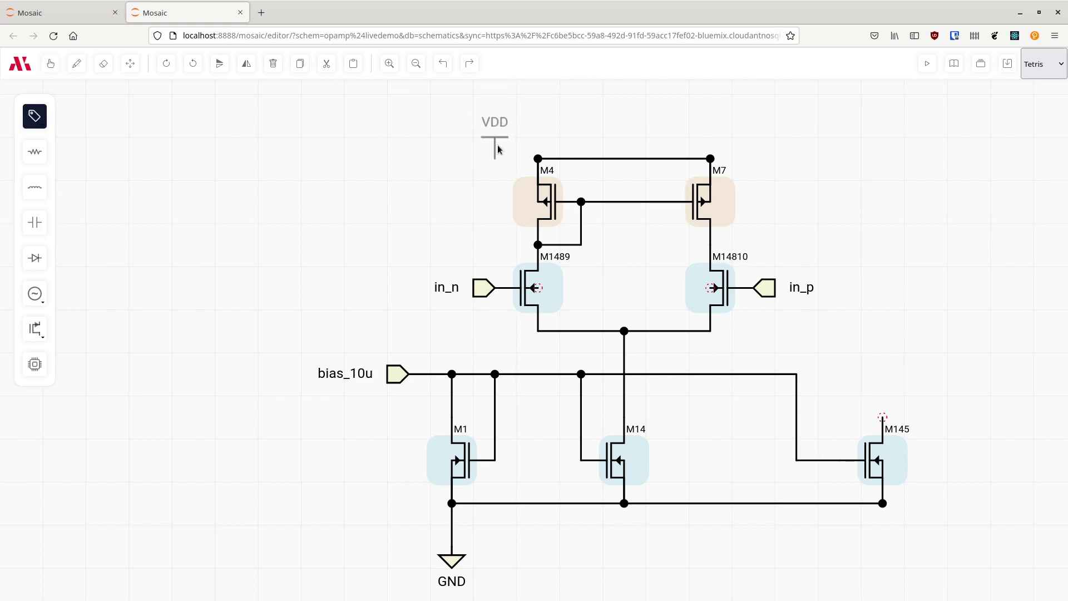
click(624, 159)
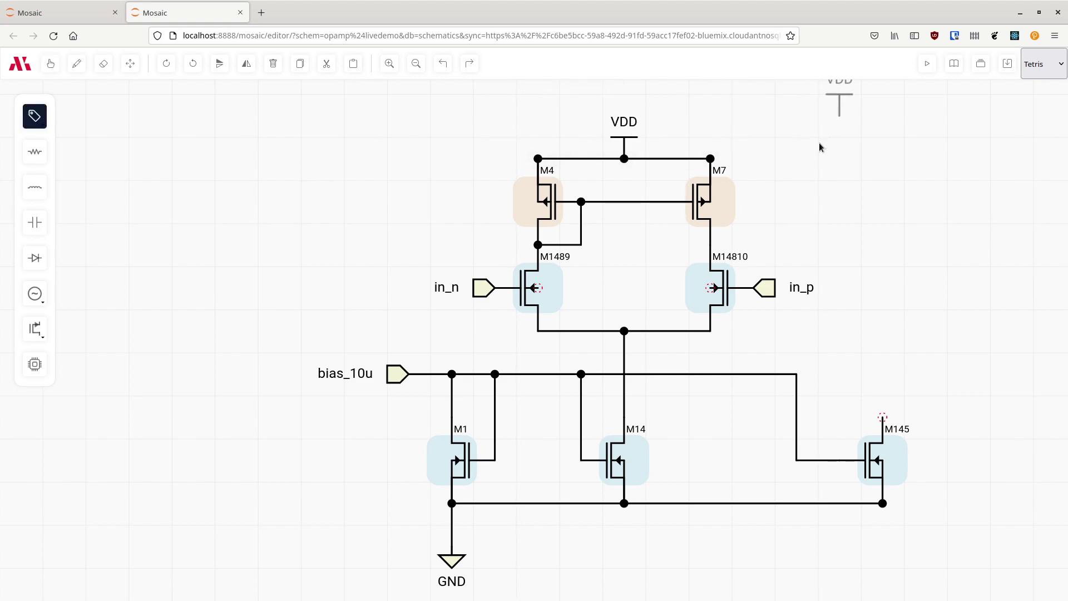
key(Escape)
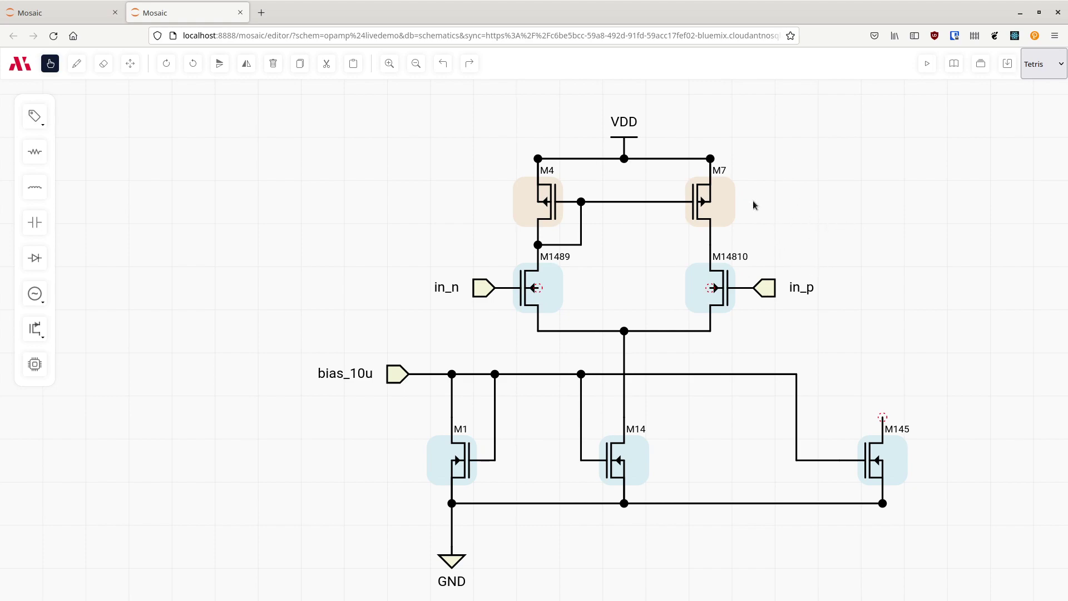
Assign the model sky130_fd_pr__pfet_01v8 to M4 and set its w to 1 and l to 0.5
click(523, 209)
click(963, 160)
click(969, 208)
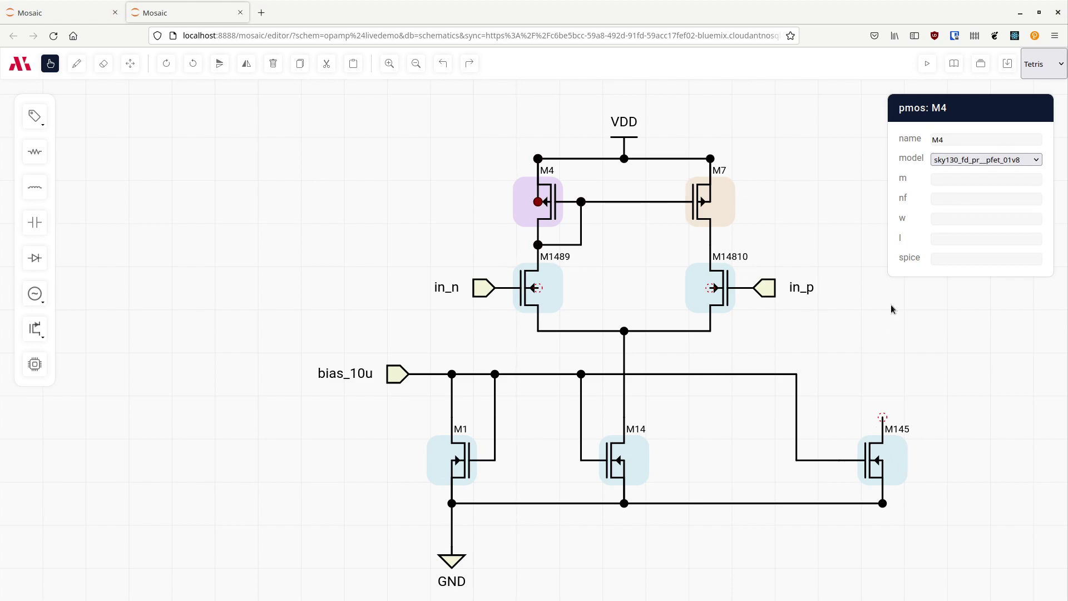
click(955, 220)
key(Tab)
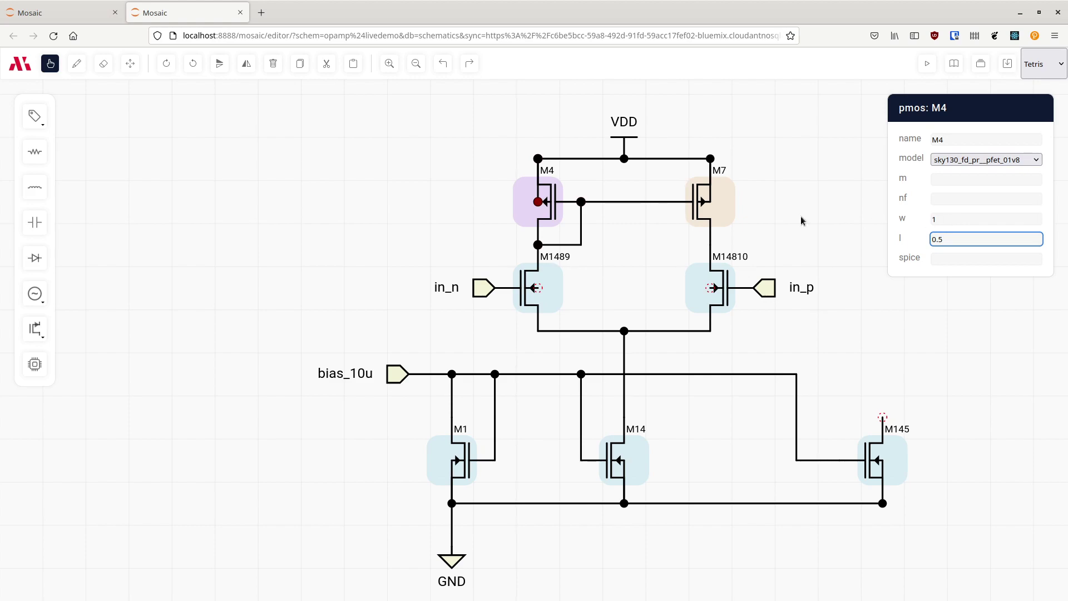
Set M7's w to 1 and l to 0.5 and assign it the model sky130_fd_pr__pfet_01v8
click(724, 206)
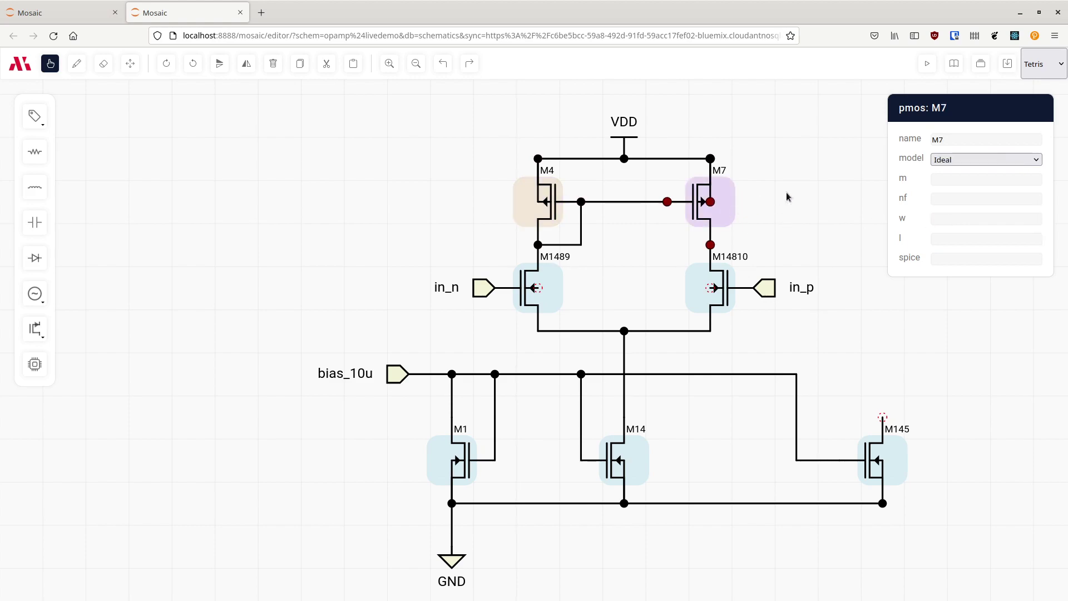
click(962, 220)
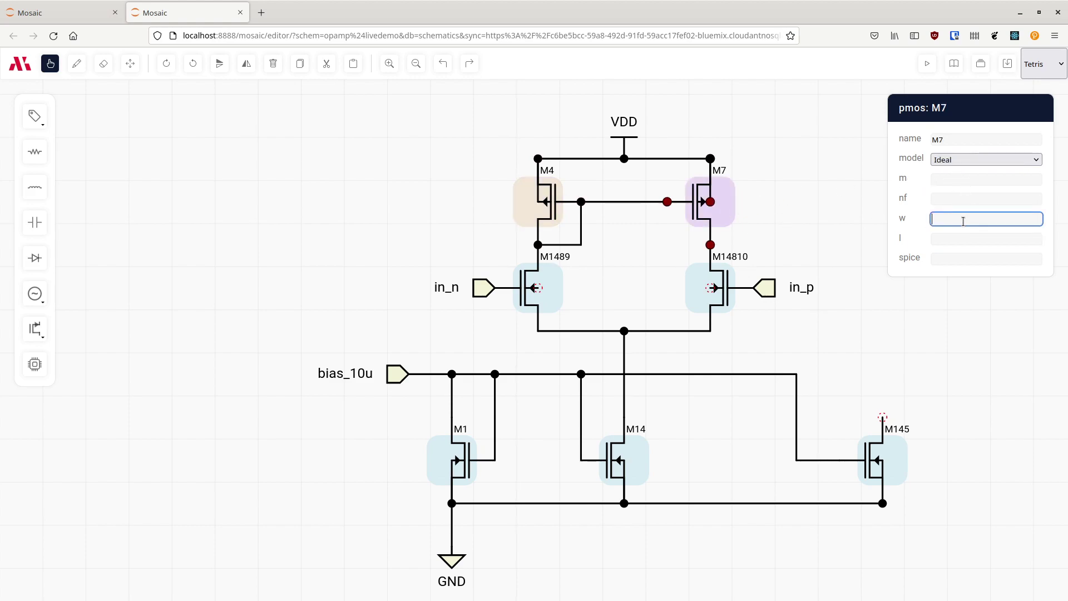
key(Tab)
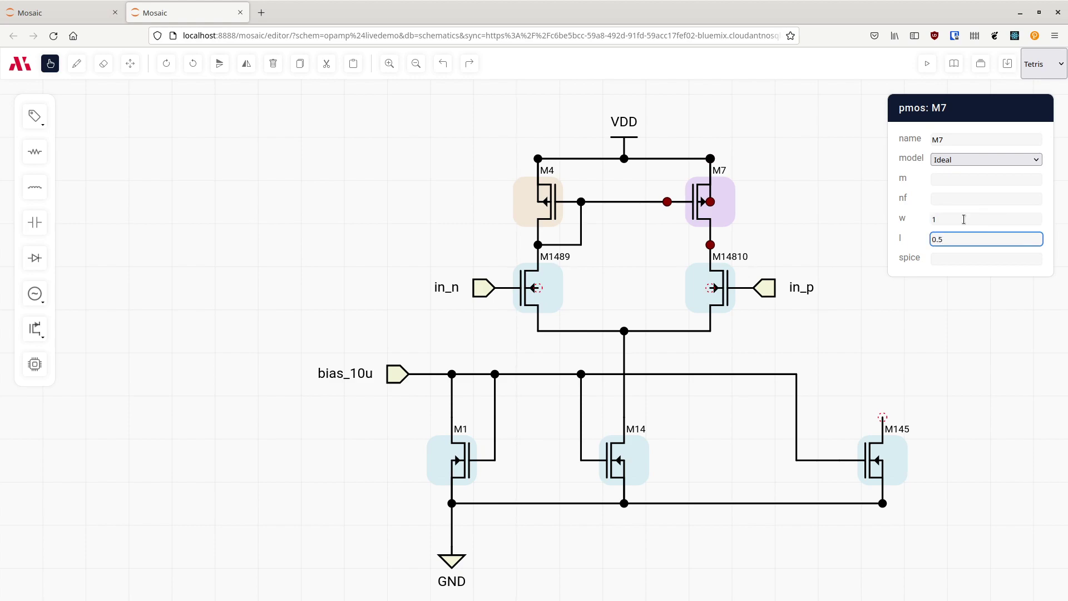
click(954, 206)
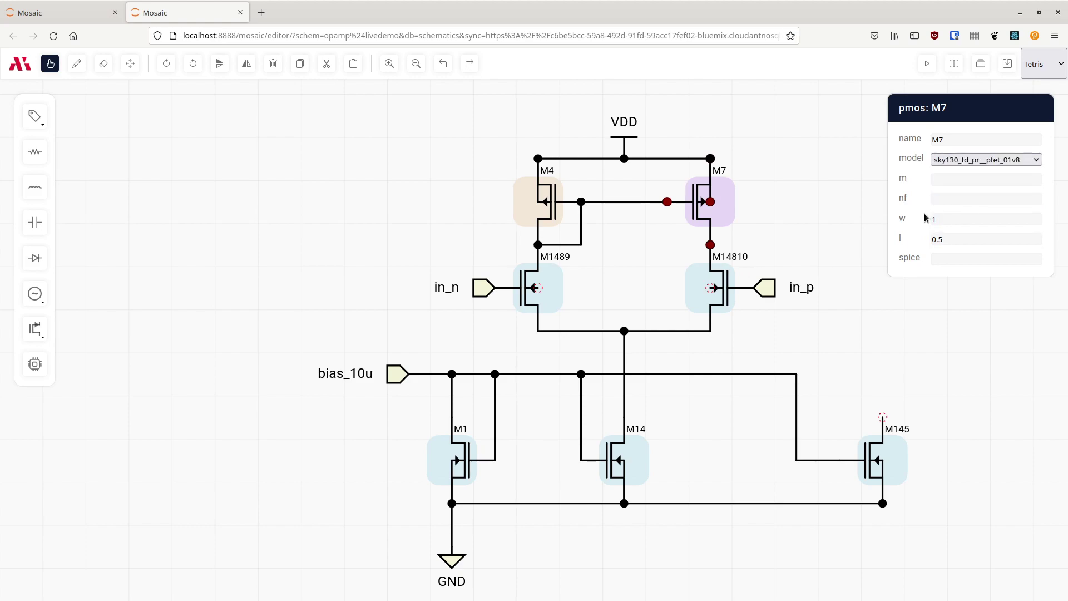
click(832, 179)
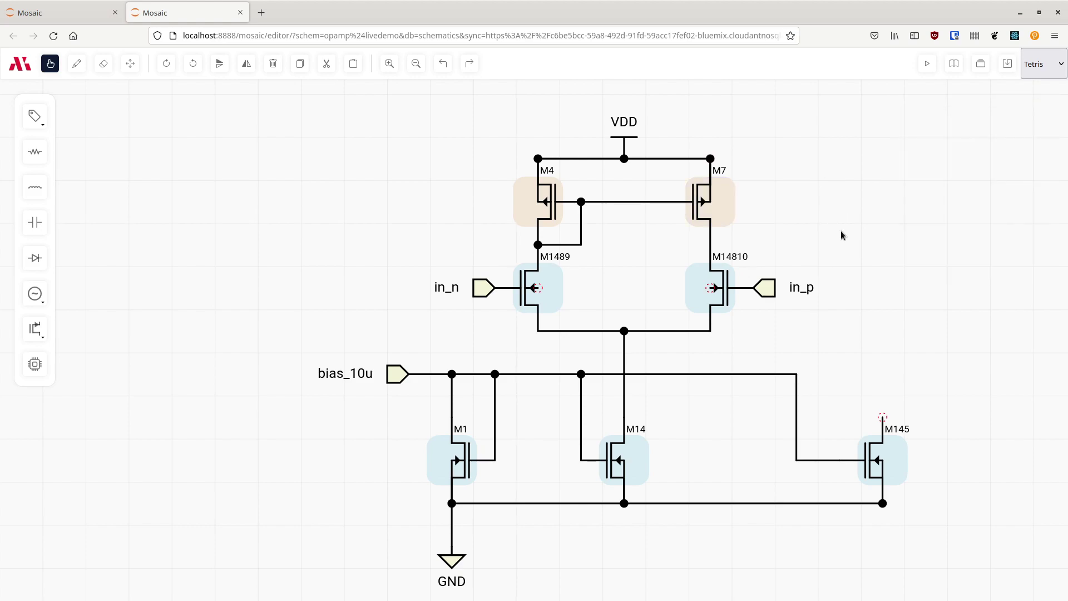
Place a copy of PMOS M7 above M145, aligned vertically with M145's drain
click(720, 207)
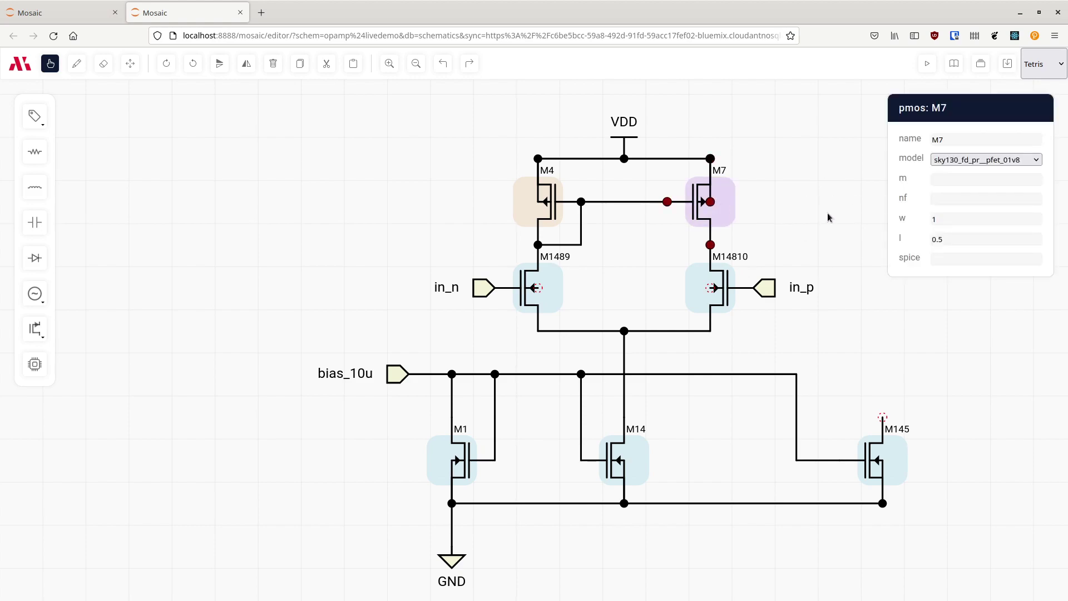
key(ctrl+c)
key(ctrl+v)
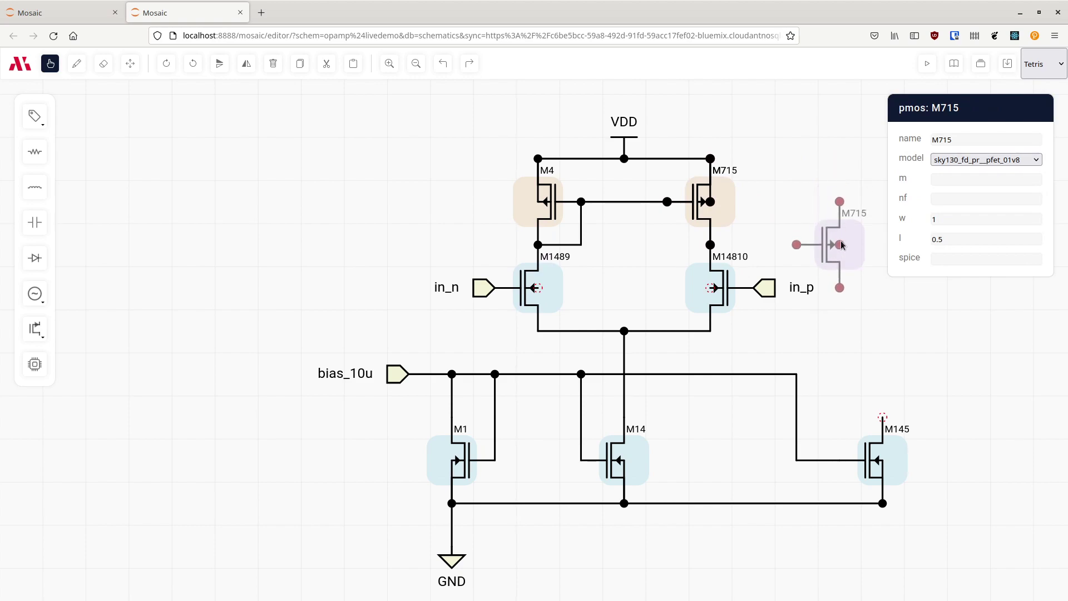
click(884, 244)
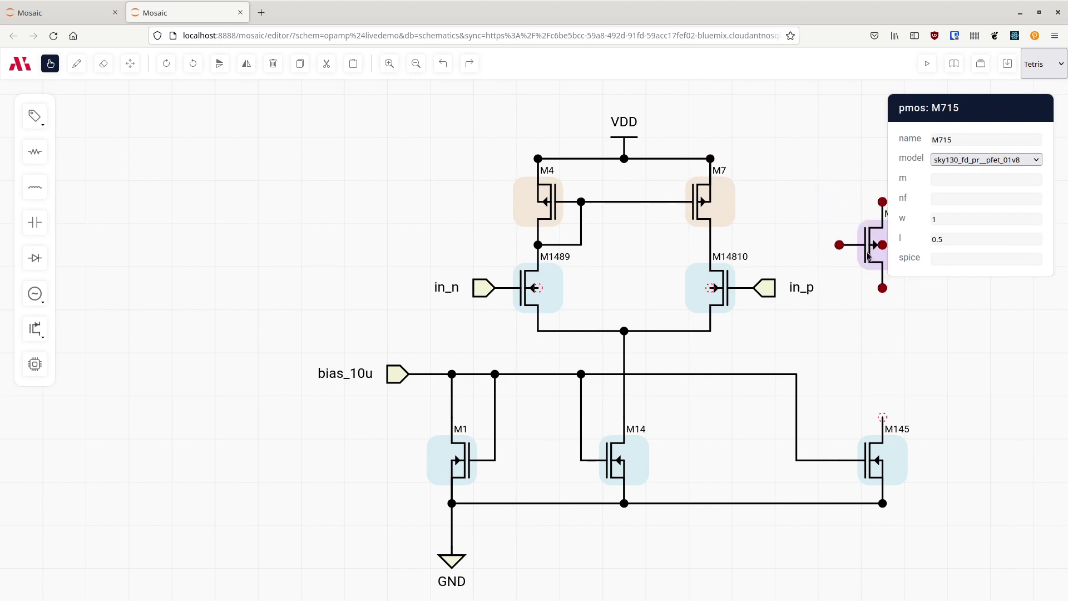
Wire the drain of the copied PMOS M715 straight down to M145's drain
mouse_move(929, 326)
mouse_down()
mouse_move(853, 391)
mouse_move(799, 332)
mouse_move(789, 448)
mouse_move(780, 452)
mouse_up()
key(w)
key(Escape)
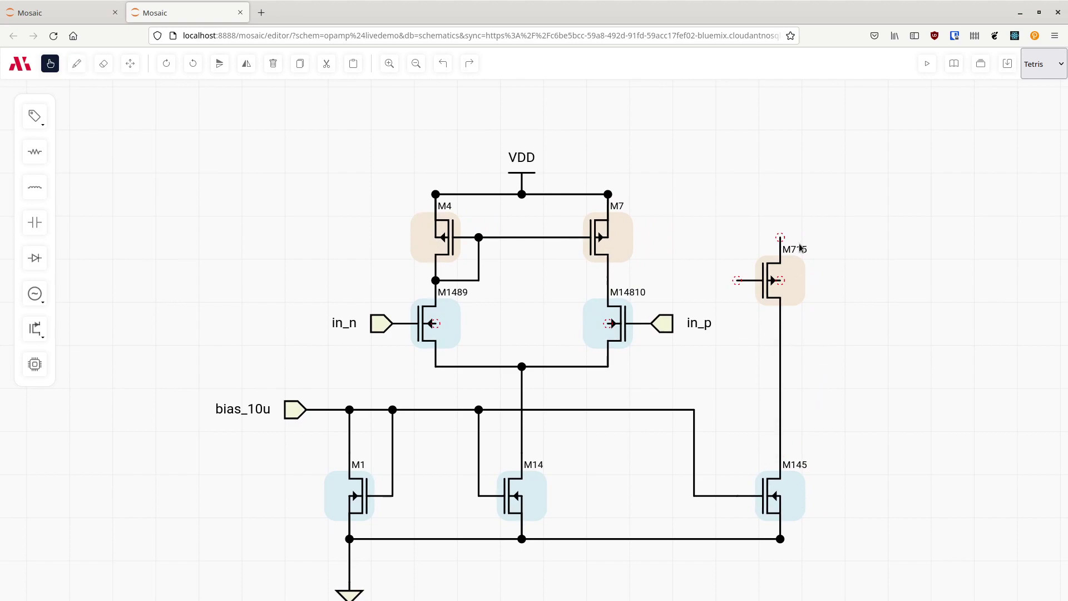
Wire M715's source to the VDD rail above M7 and its gate to the node between M7 and M14810
key(w)
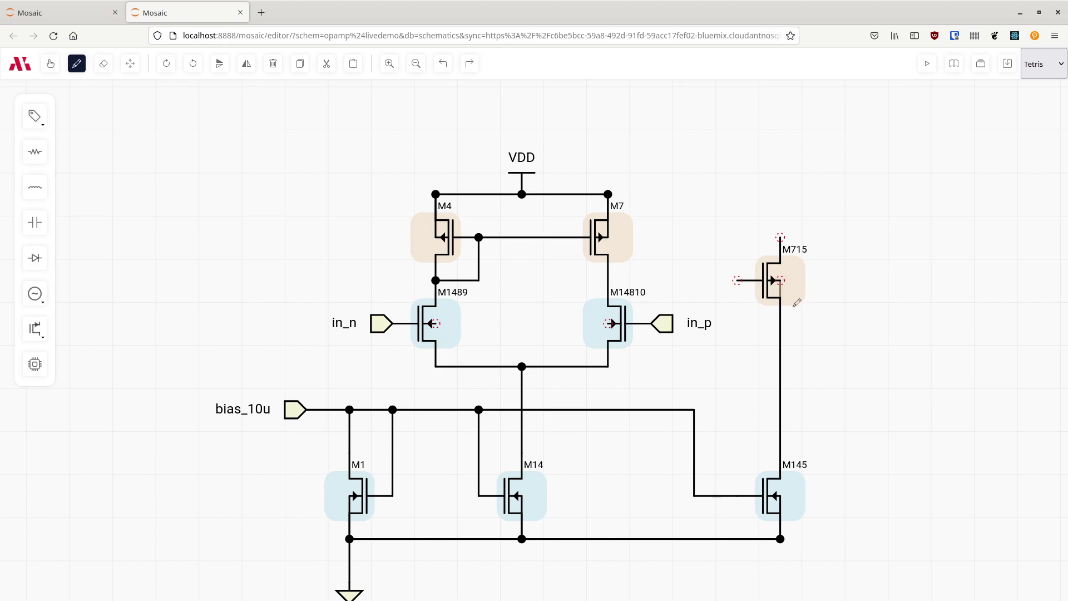
click(780, 236)
click(780, 194)
click(608, 194)
click(739, 281)
click(608, 280)
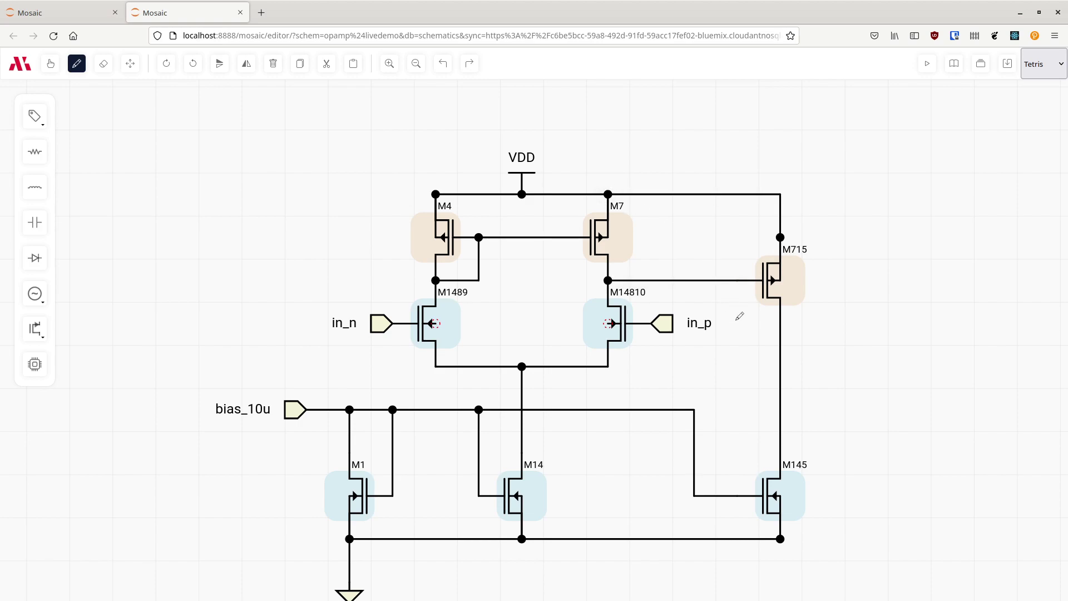
key(Escape)
Set the m multiplier of PMOS M715 to 10
click(792, 291)
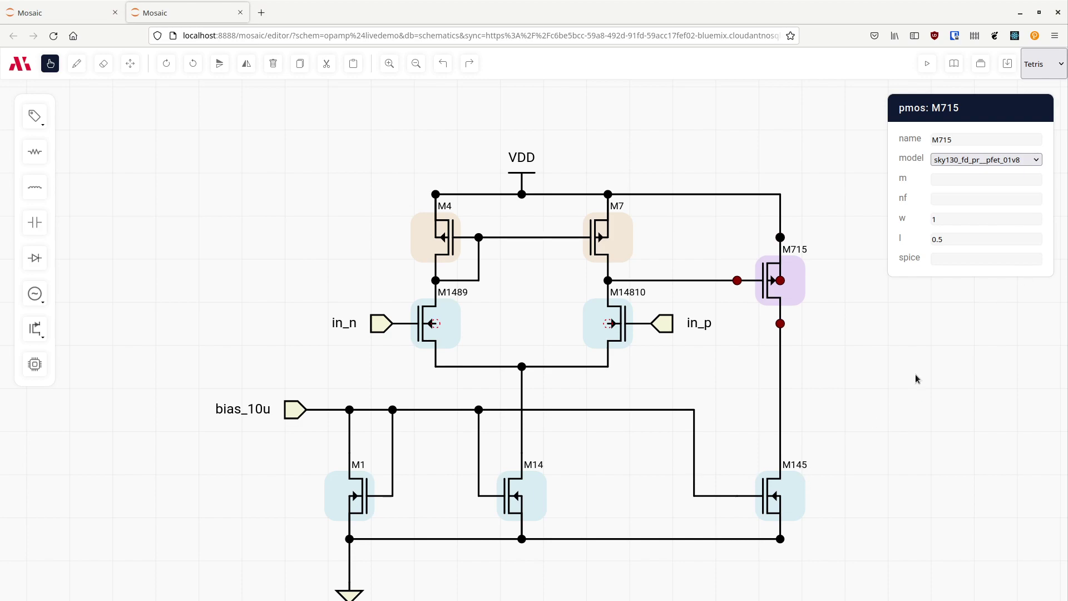
click(967, 179)
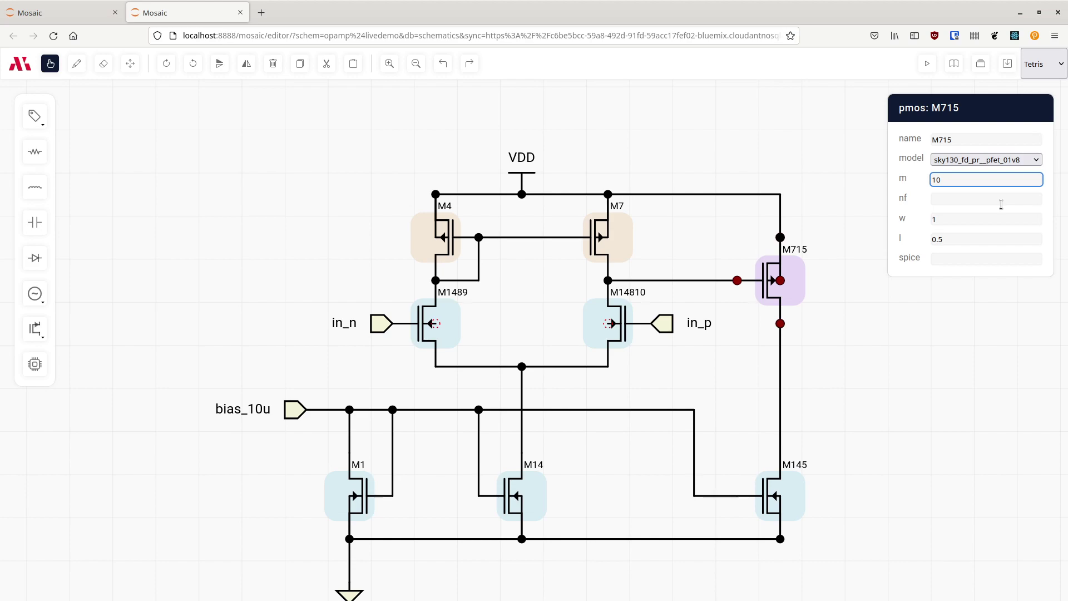
click(842, 348)
Place a port on the wire between M715 and M145 and name it out
drag(847, 398, 868, 291)
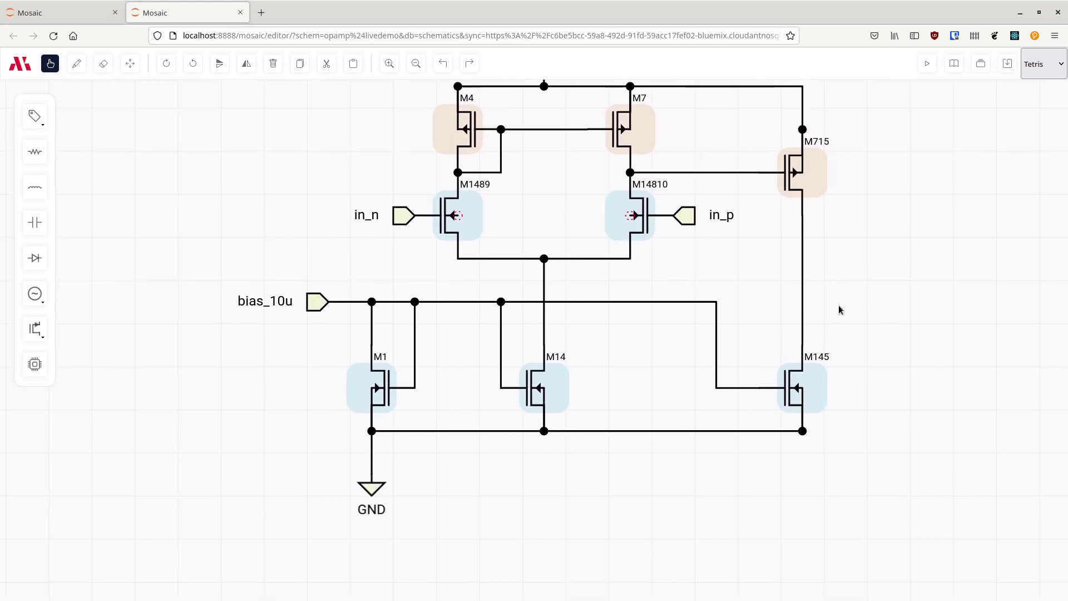
key(p)
click(815, 274)
key(Escape)
click(824, 264)
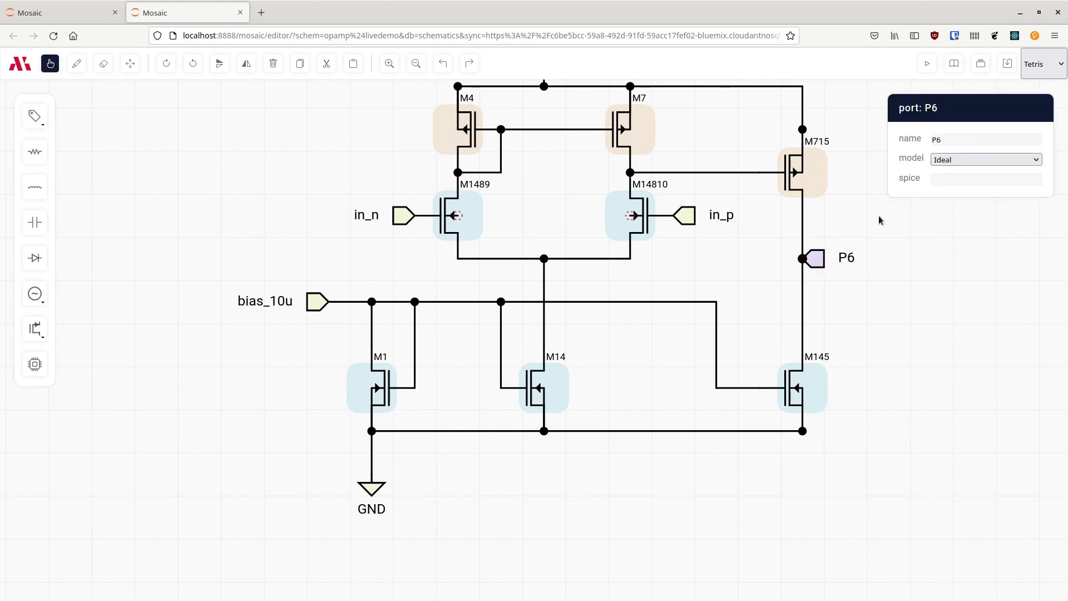
double_click(957, 144)
text(out)
key(Return)
click(968, 342)
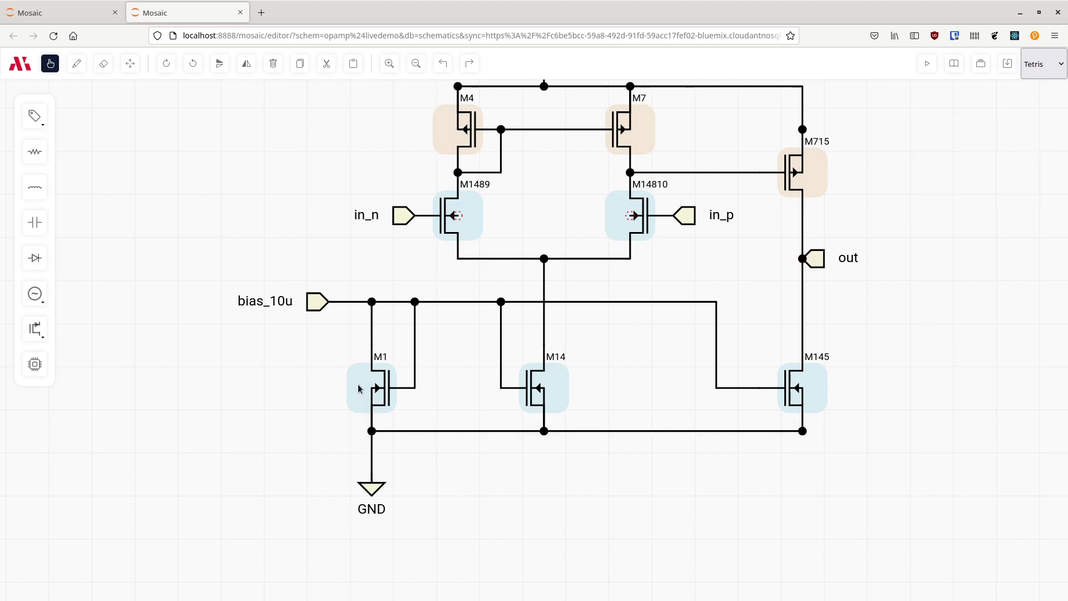
Examine the parameters of bias transistors M1, M14 and M145, and review the complete opamp schematic
click(358, 389)
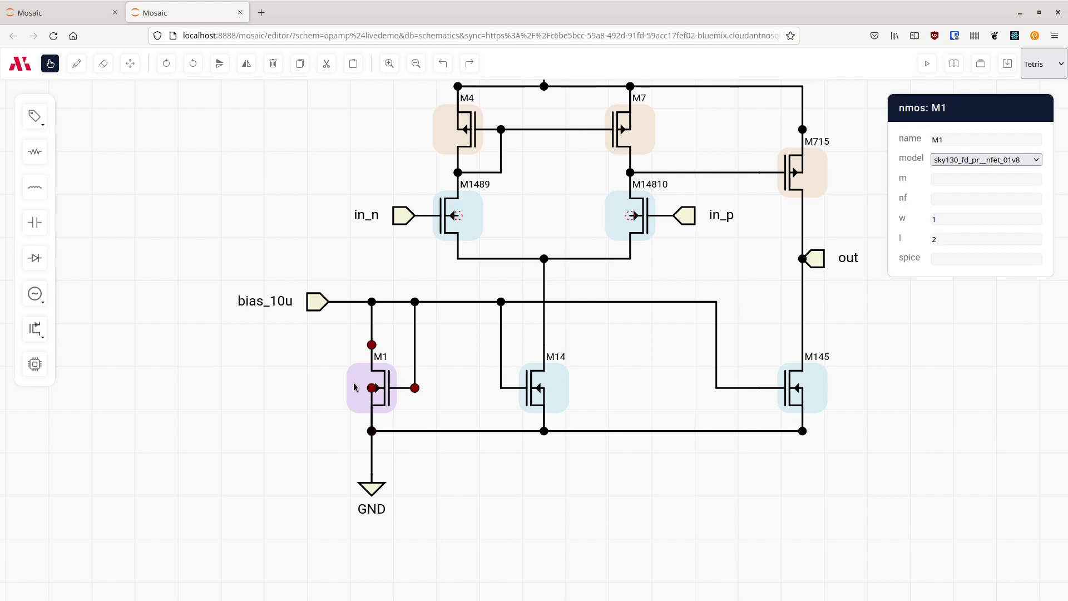
click(563, 386)
click(816, 388)
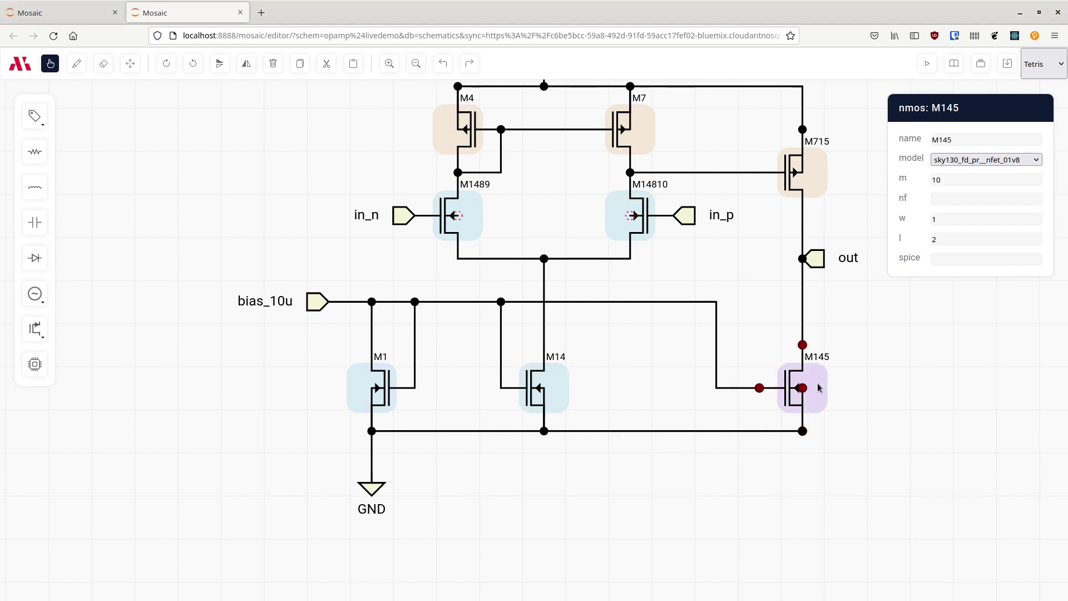
click(885, 285)
scroll(954, 222, up, 1)
drag(955, 222, 940, 313)
scroll(938, 311, down, 1)
drag(875, 370, 908, 323)
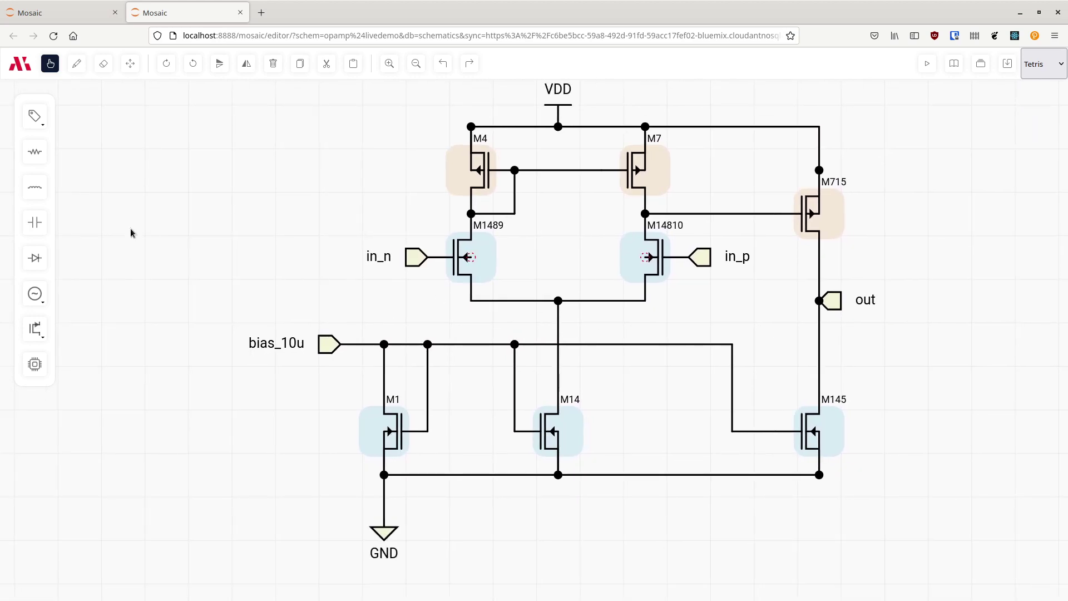
Add a schematic called mytest to the opamp_tb cell in the library and open it for editing
click(63, 13)
click(273, 274)
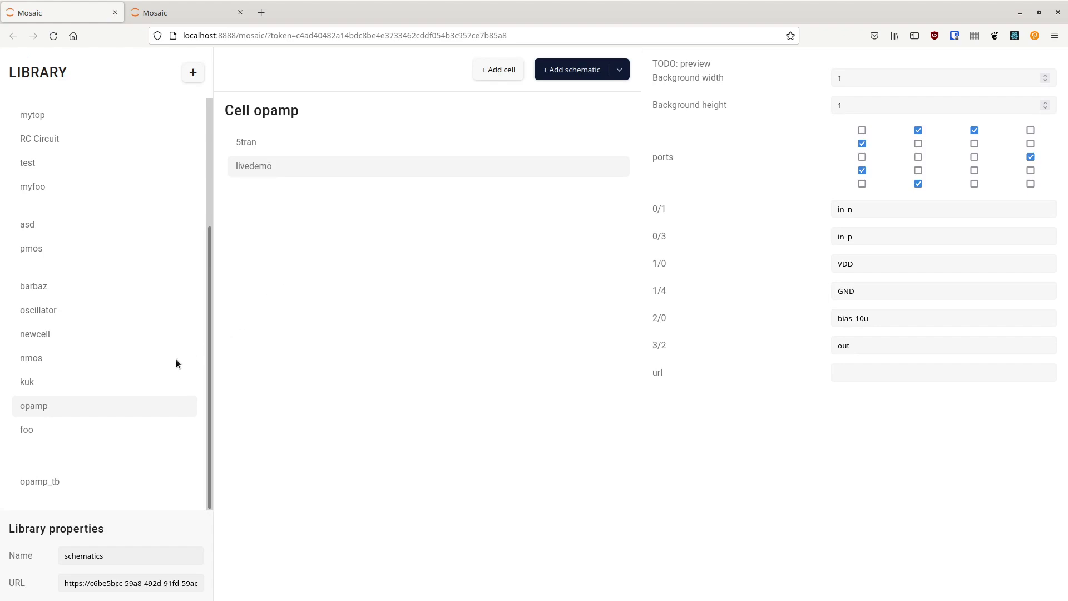
click(67, 479)
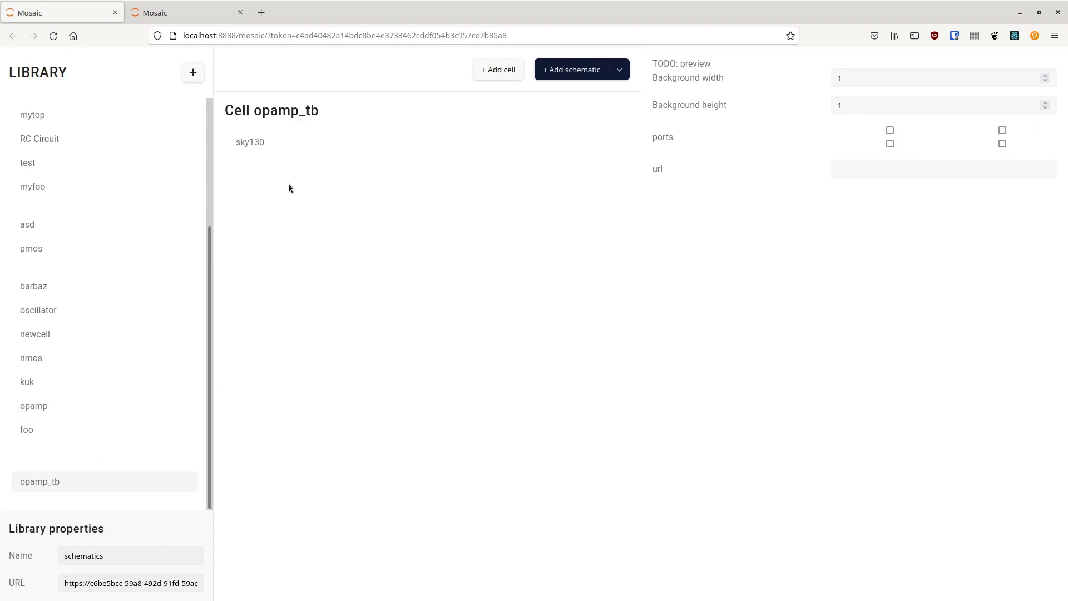
click(566, 77)
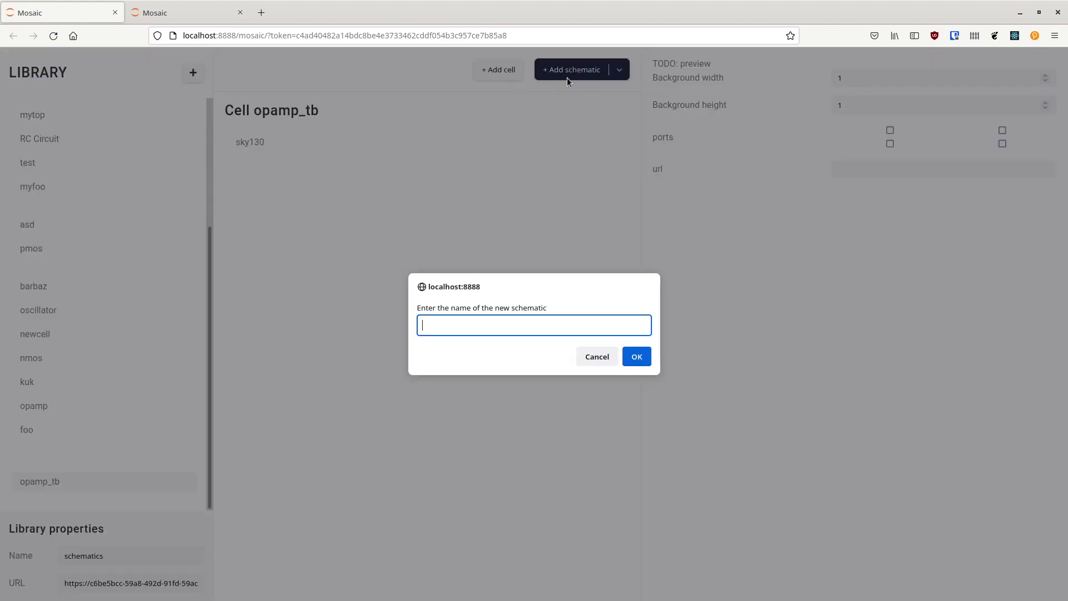
text(mytest)
key(Return)
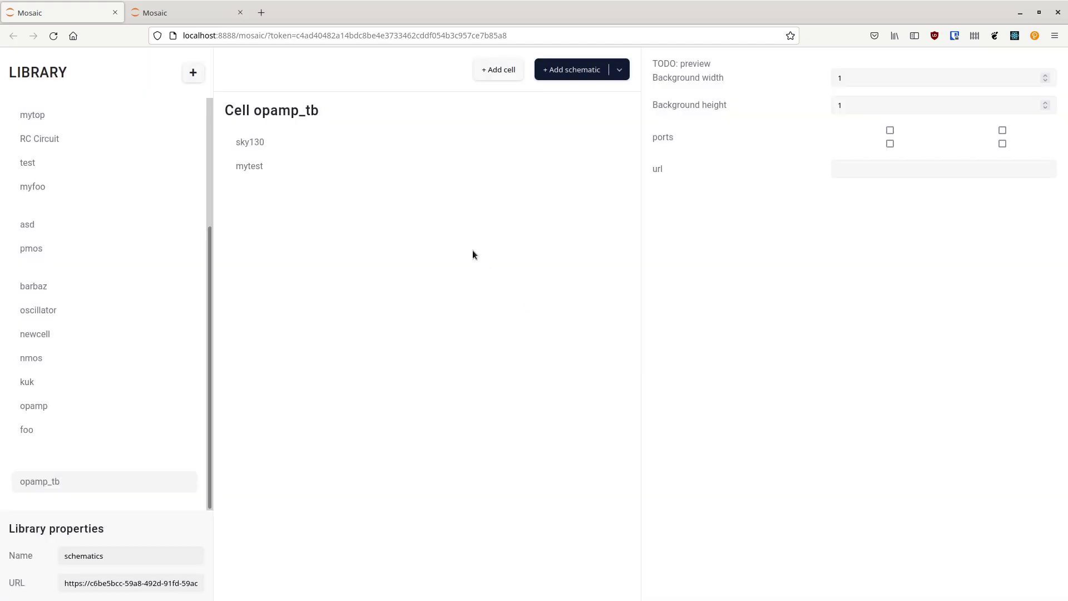
click(251, 172)
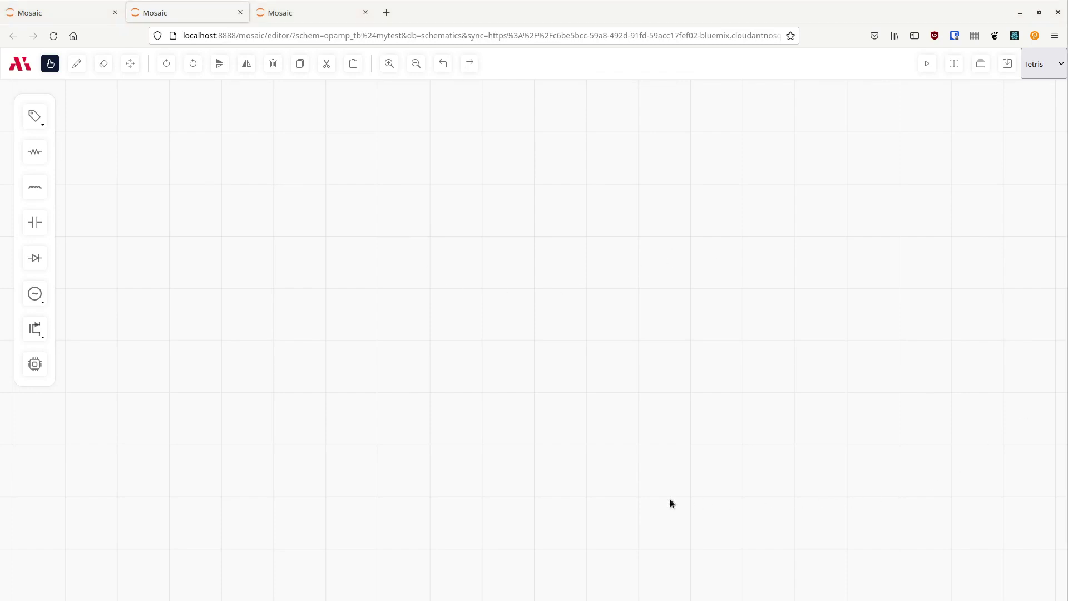
Place a subcircuit block on the empty sheet and set its cell to opamp
click(22, 371)
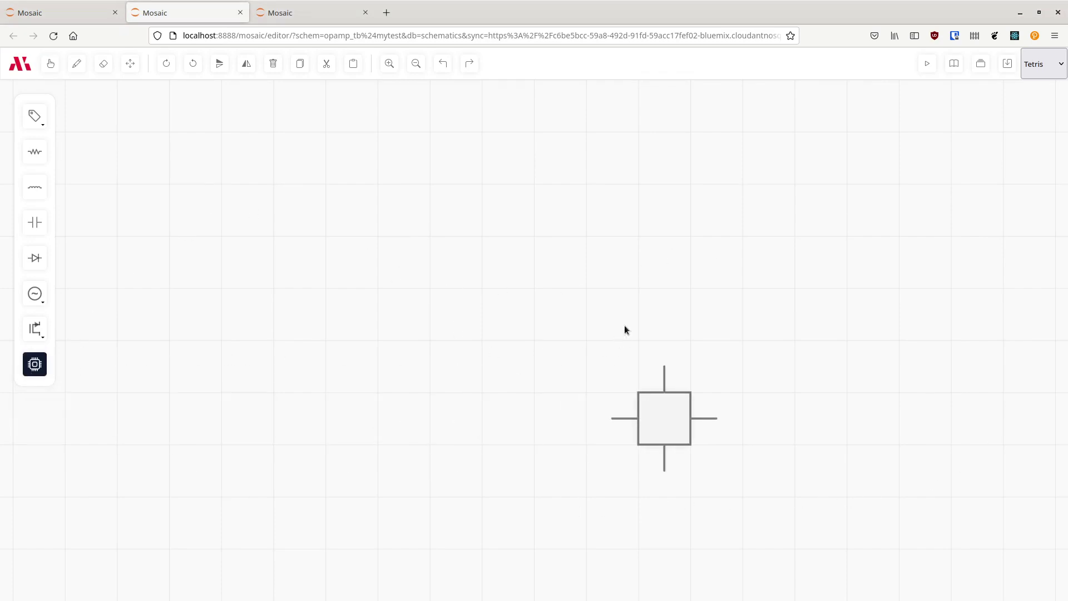
click(617, 246)
key(Escape)
click(672, 324)
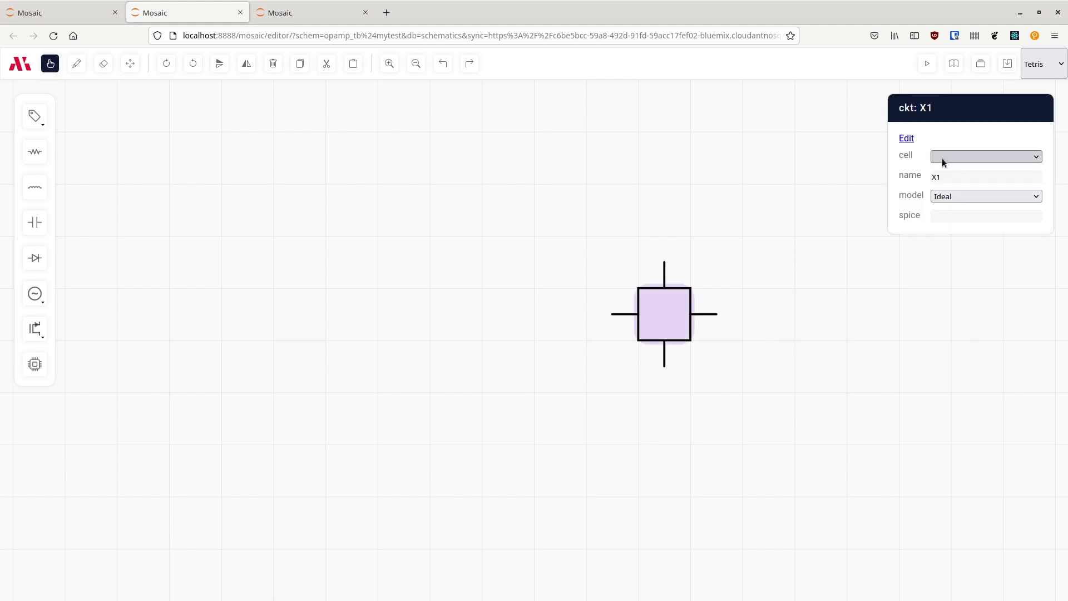
click(969, 156)
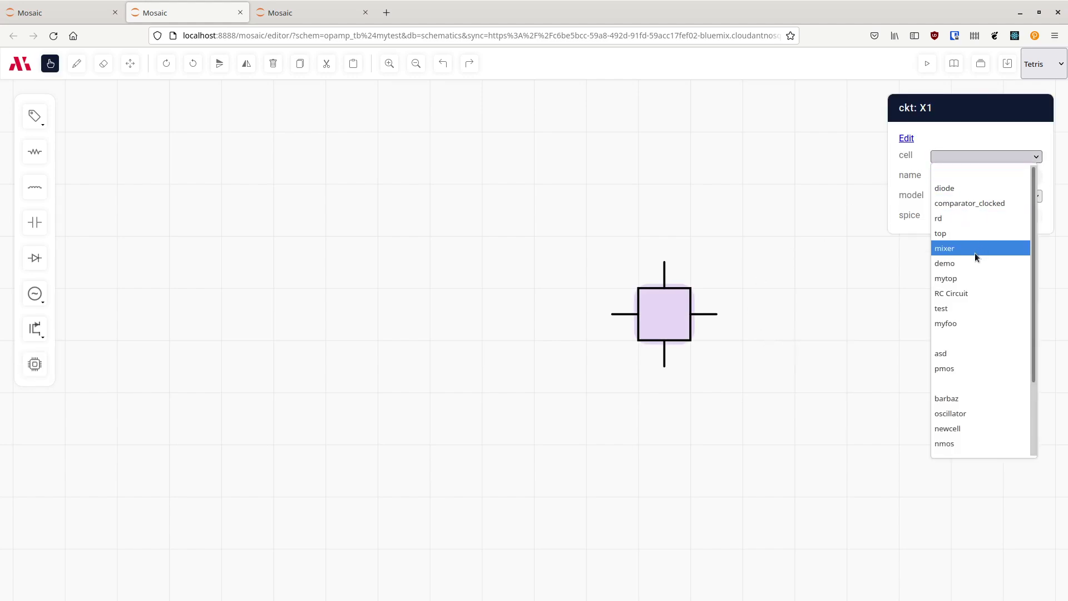
scroll(970, 358, down, 2)
click(967, 388)
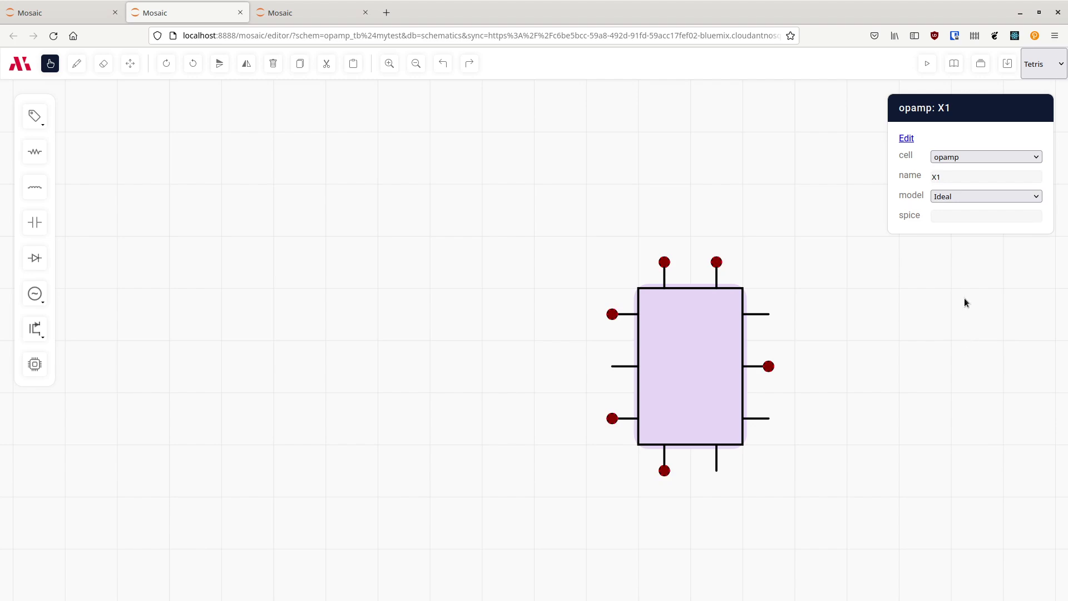
Set the opamp block's model to livedemo and move the block one grid square up and to the left
click(969, 195)
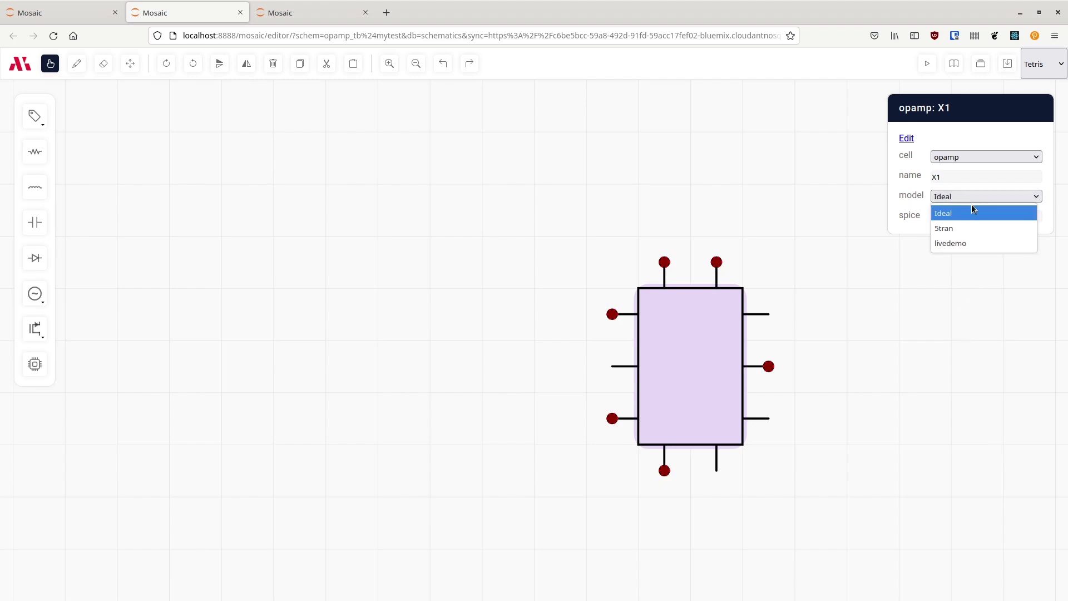
click(968, 242)
drag(644, 406, 592, 354)
click(785, 312)
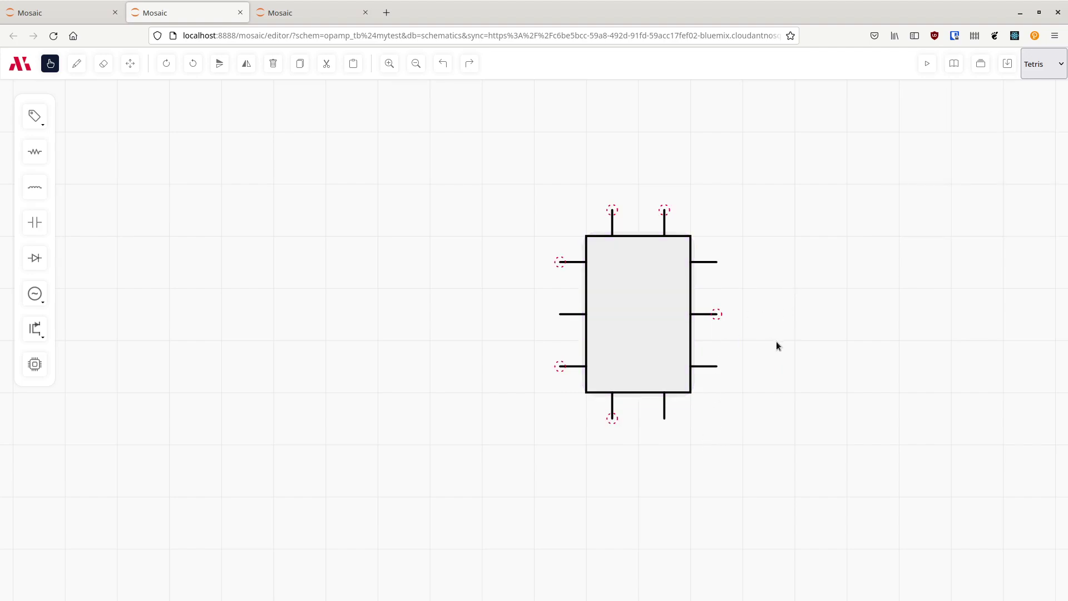
scroll(755, 335, down, 1)
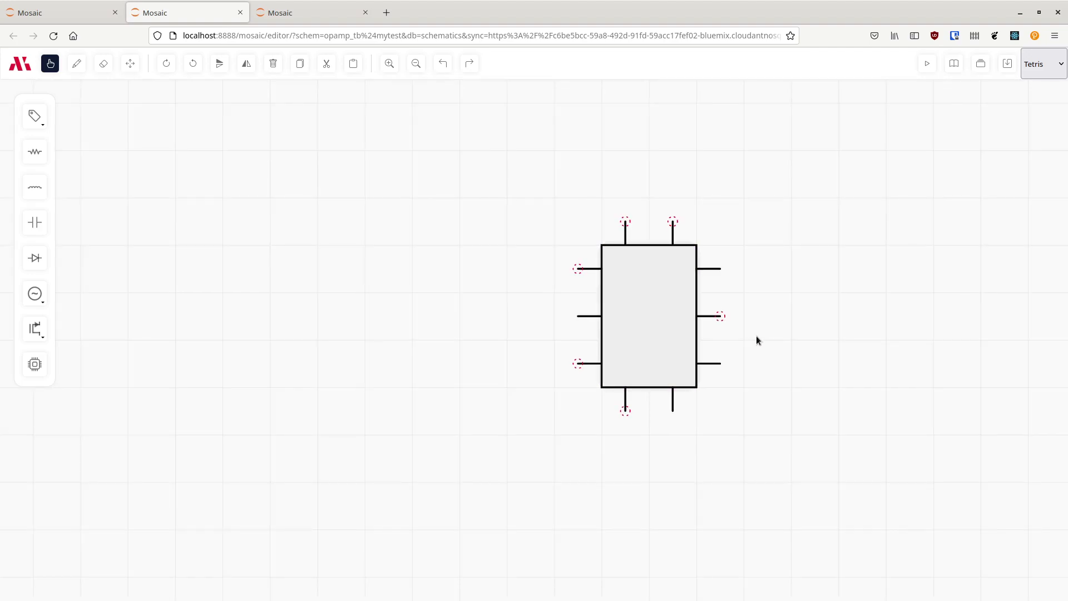
scroll(754, 336, down, 1)
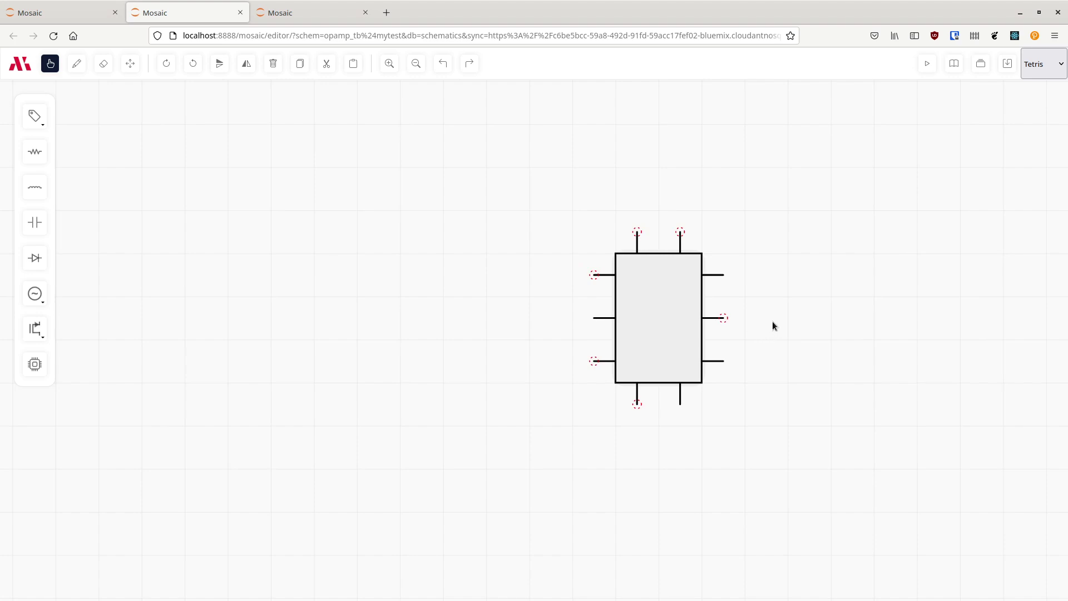
Place a port to the right of the opamp block, level with its middle pin, and name it output
key(l)
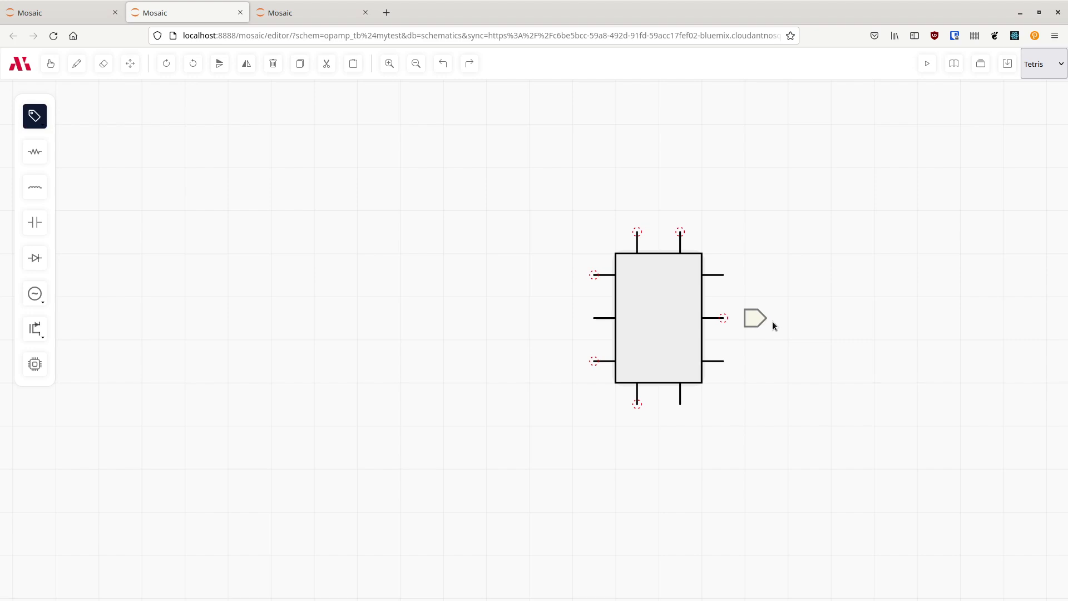
click(772, 321)
key(Escape)
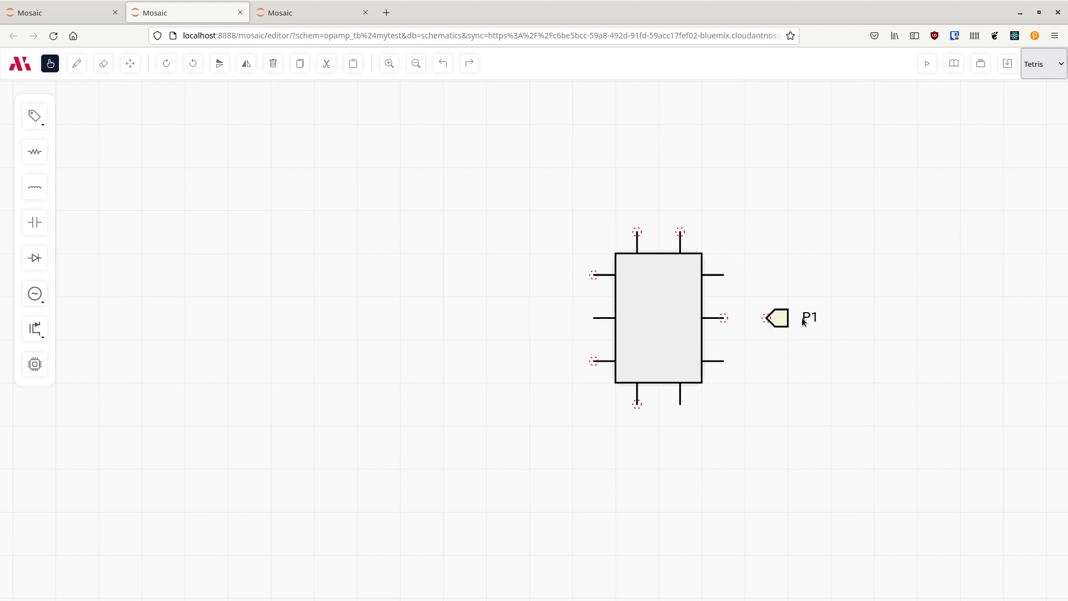
click(784, 322)
double_click(1001, 140)
text(output)
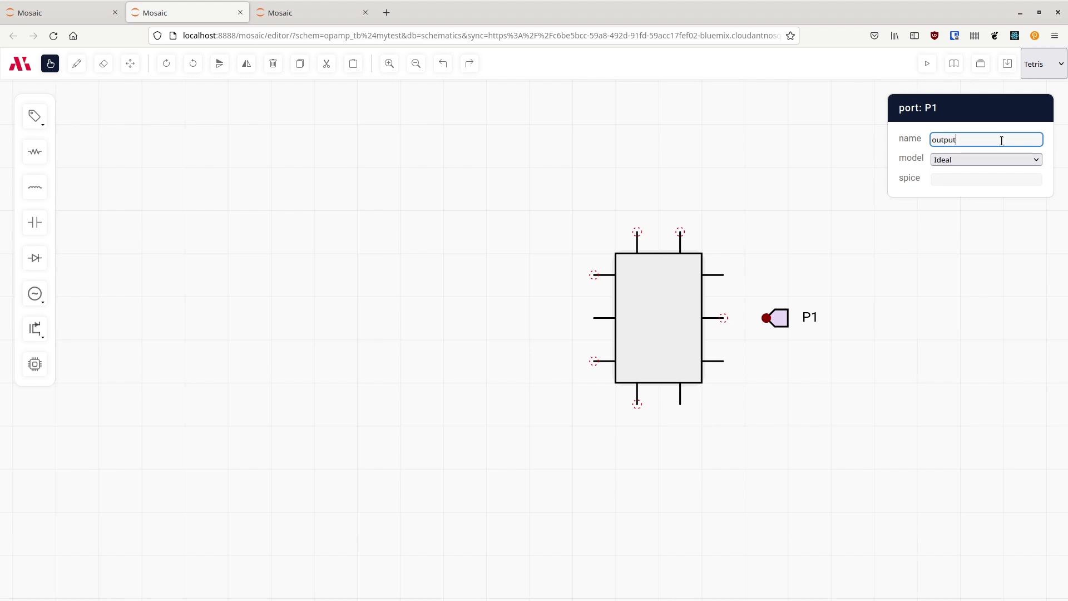
click(824, 279)
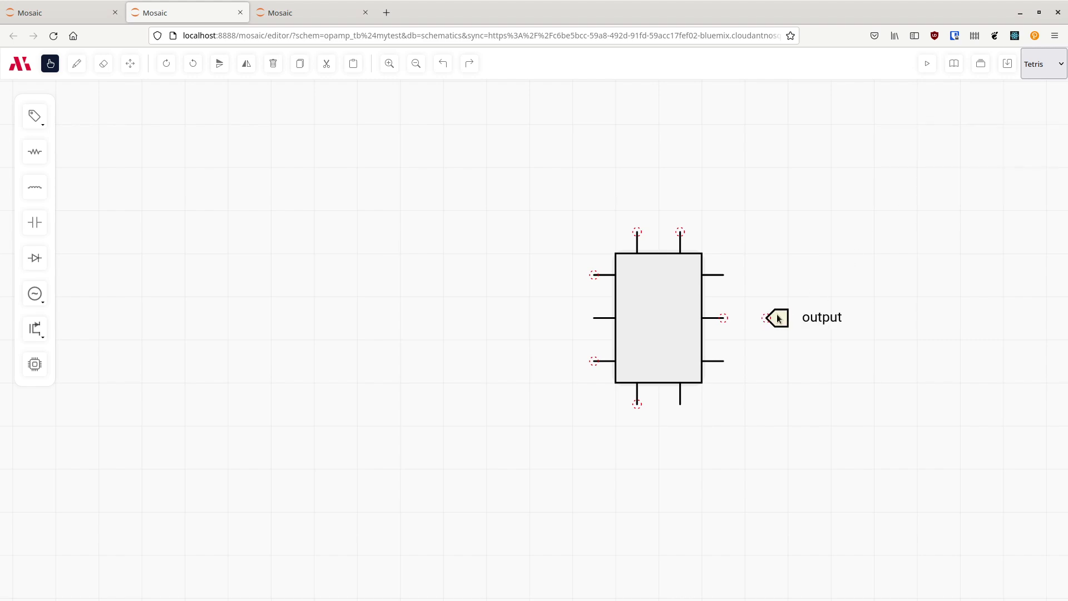
Wire the output port to the middle right pin of the opamp block
key(w)
mouse_move(768, 318)
mouse_down()
mouse_move(744, 309)
mouse_move(724, 317)
mouse_up()
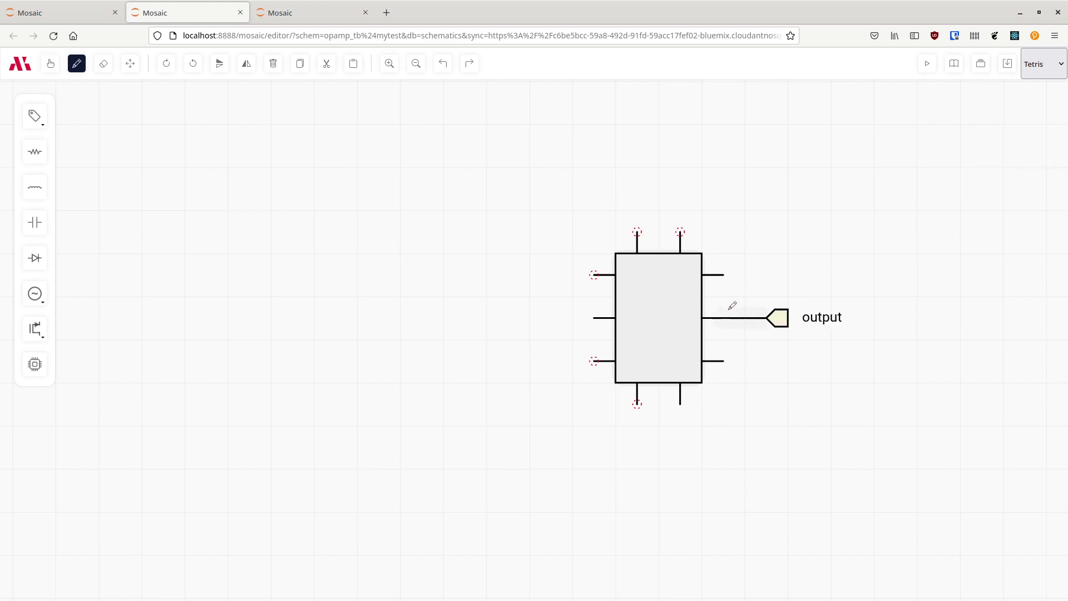
key(Escape)
click(34, 115)
key(Escape)
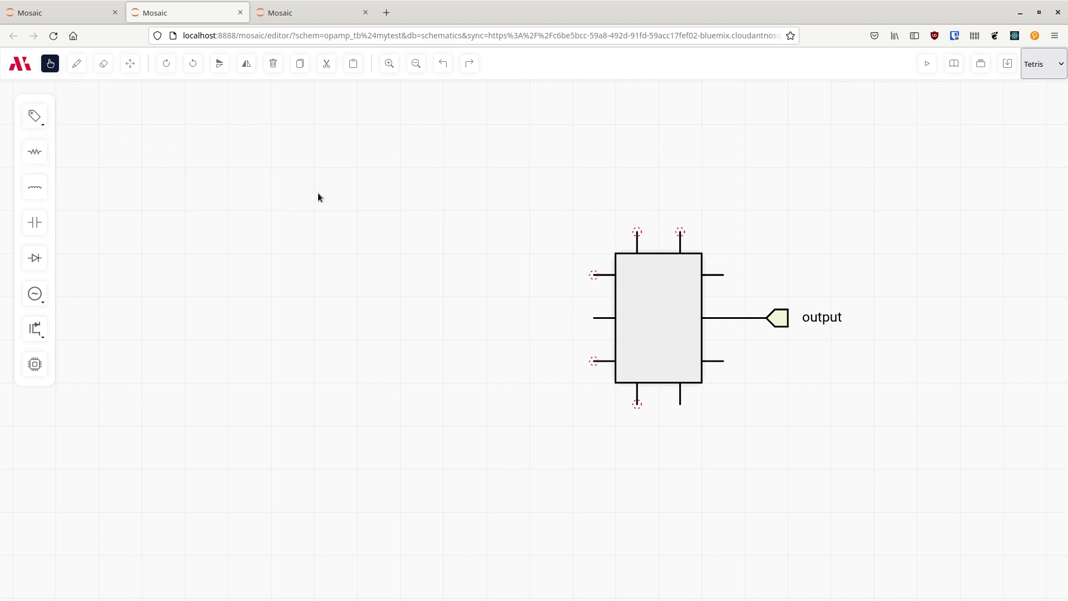
Place a voltage source well to the left of the opamp block and enter its dc value
click(33, 294)
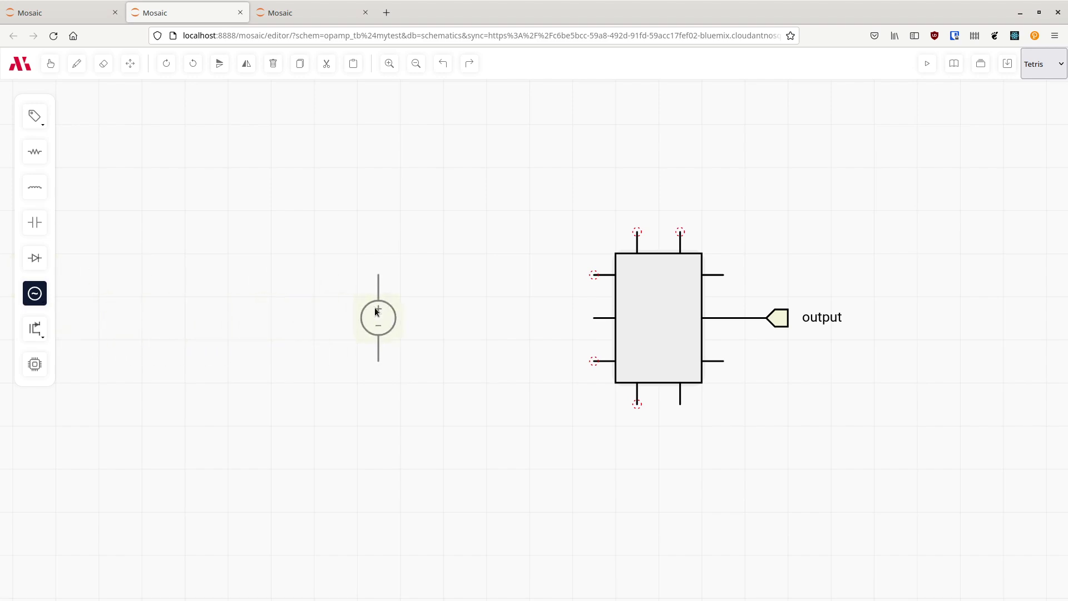
click(292, 326)
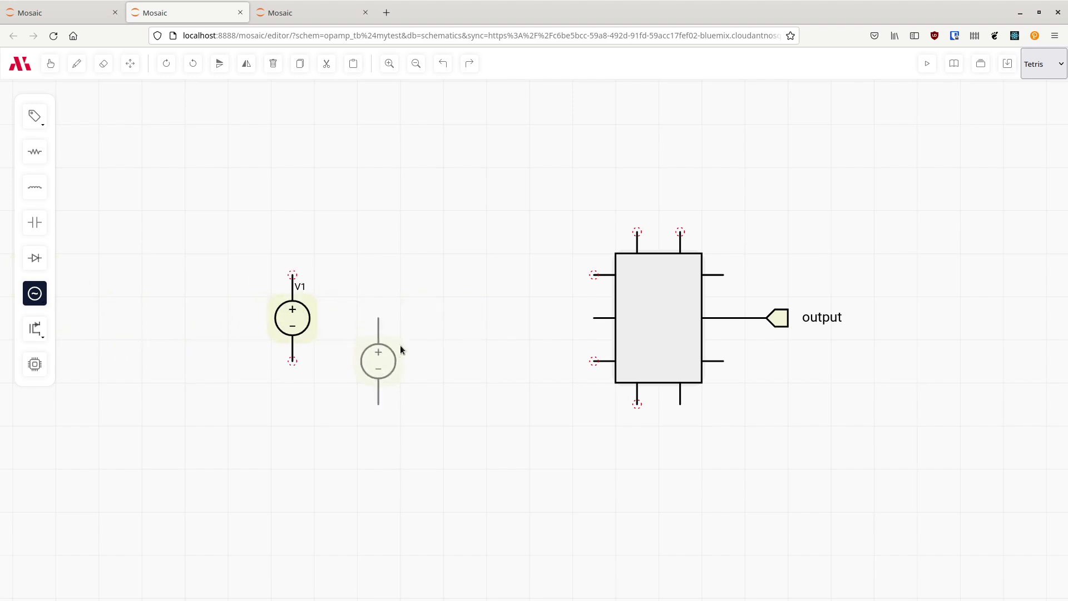
key(Escape)
click(297, 330)
click(971, 184)
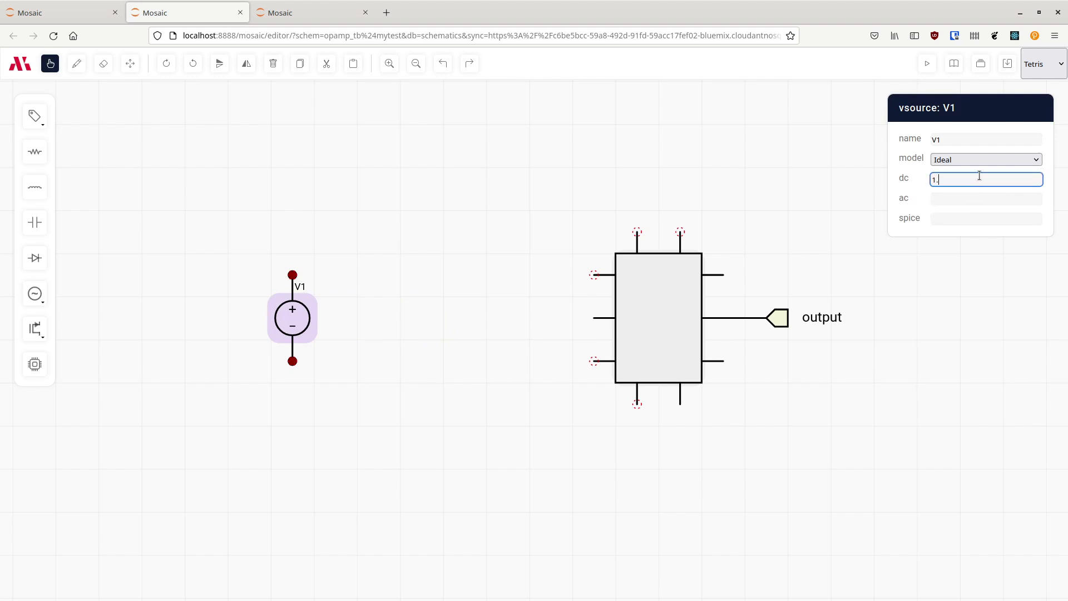
click(876, 290)
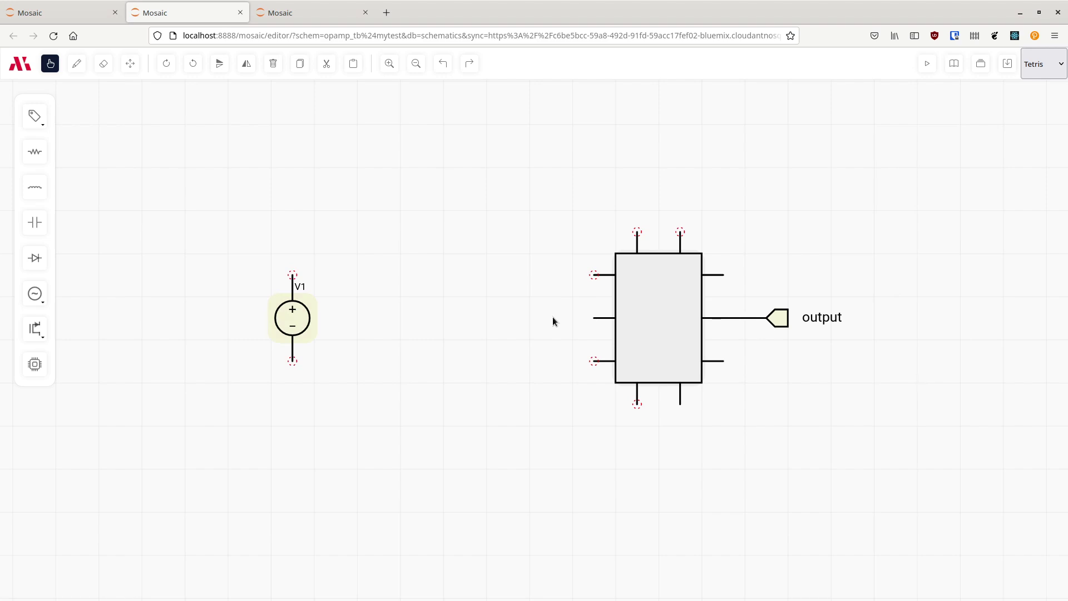
Place a second voltage source between V1 and the opamp block, close to the block's input side
key(v)
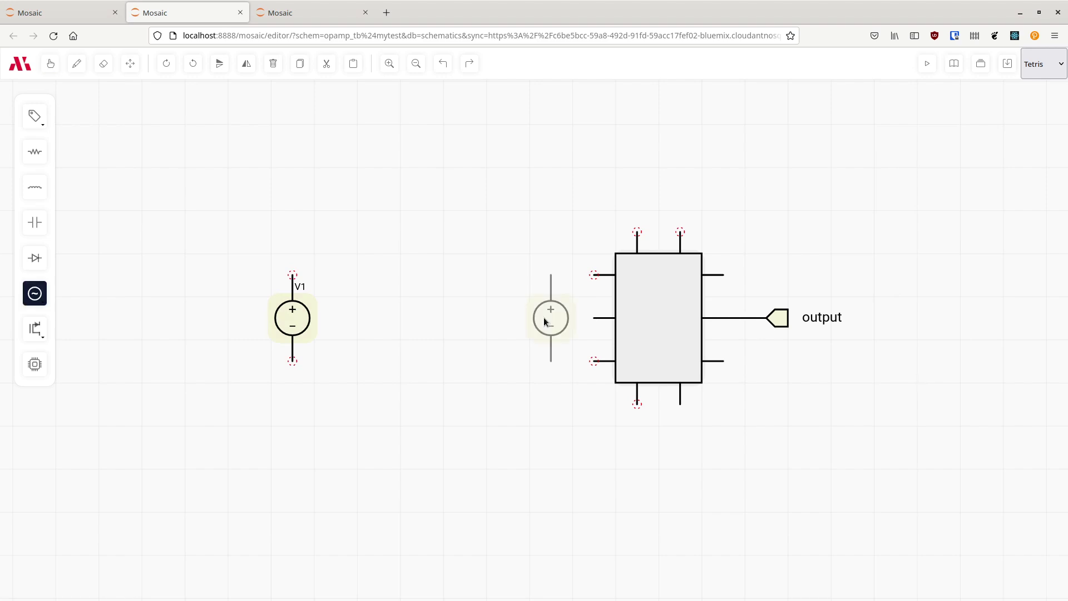
click(545, 321)
key(Escape)
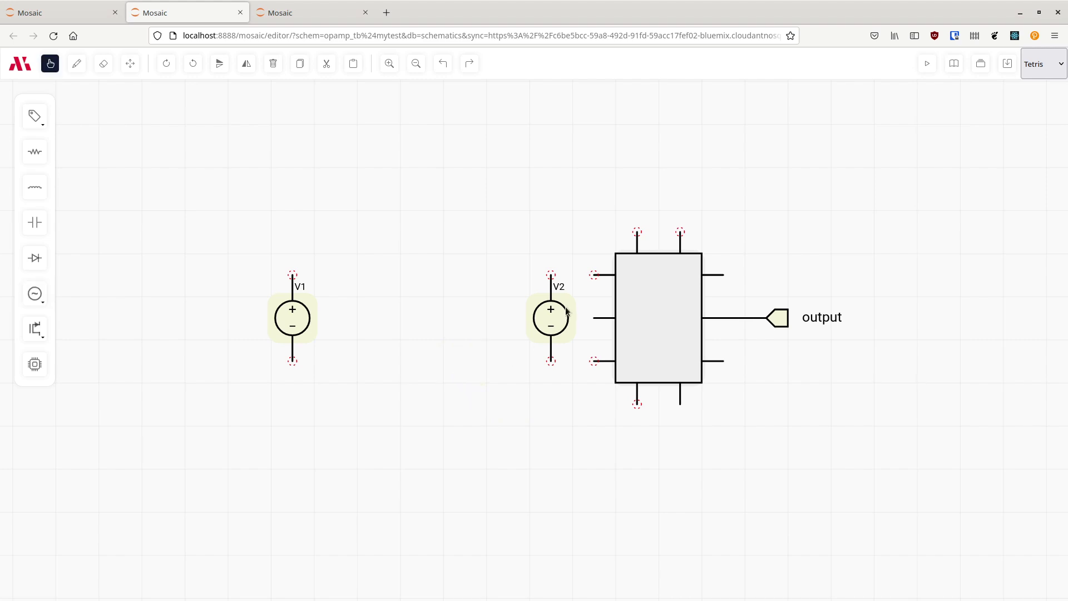
Wire V2's positive terminal to the opamp block's upper left pin and its negative terminal to the lower left pin
key(w)
drag(593, 275, 551, 275)
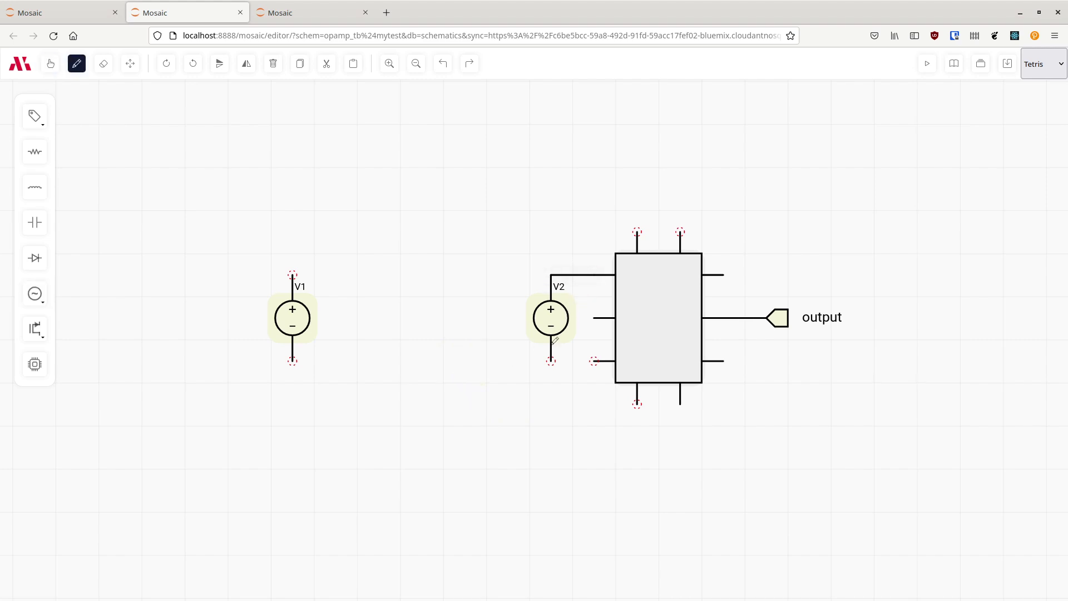
drag(595, 361, 551, 361)
key(Escape)
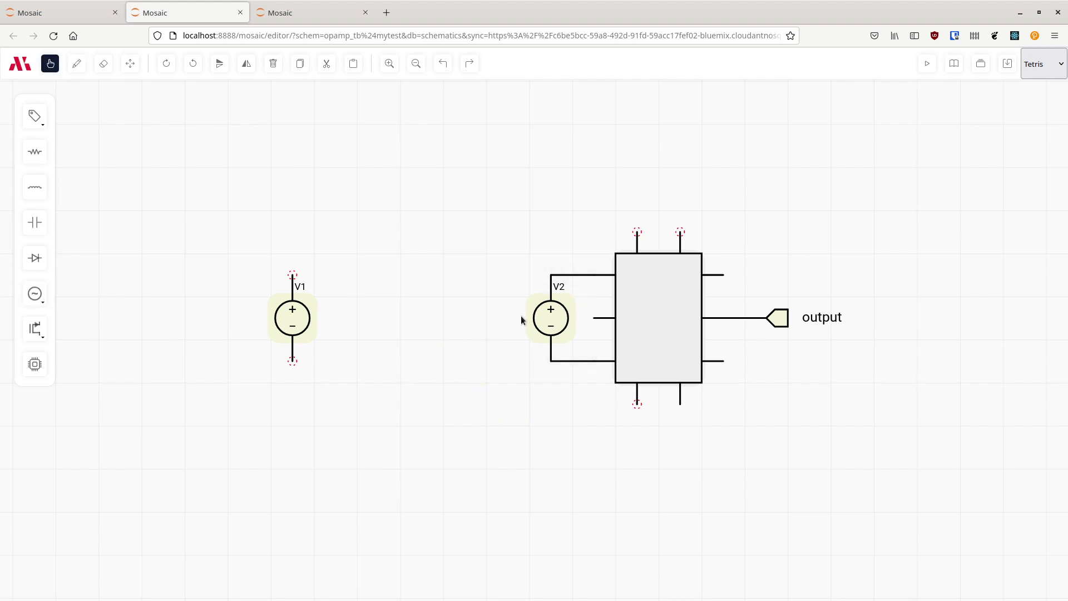
Set V2's spice value to SIN(0 100m 1k)
click(551, 319)
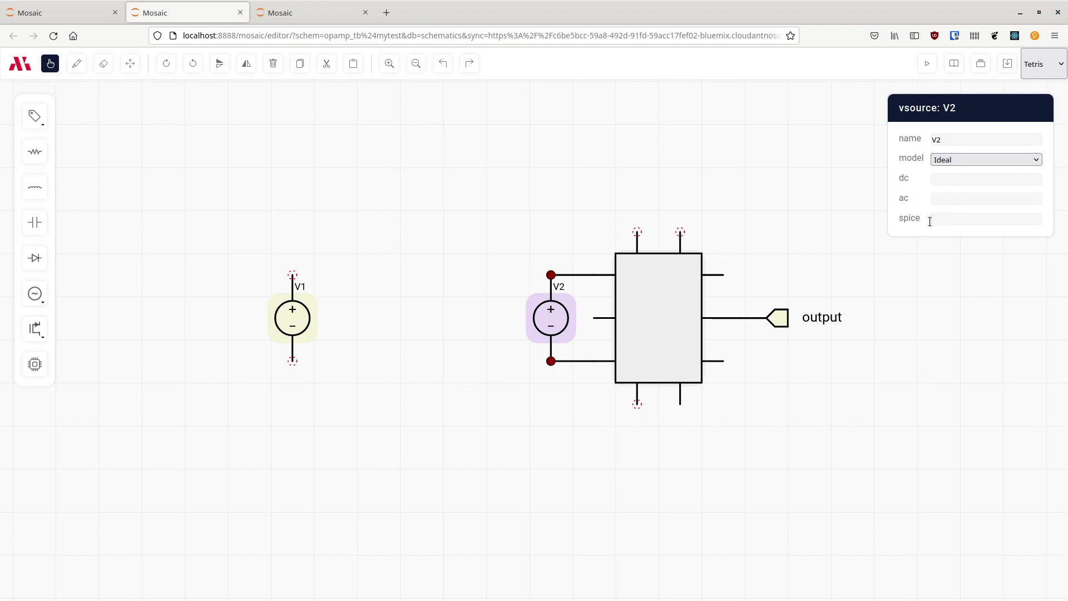
click(952, 219)
text(SIN(0 100m 1k)
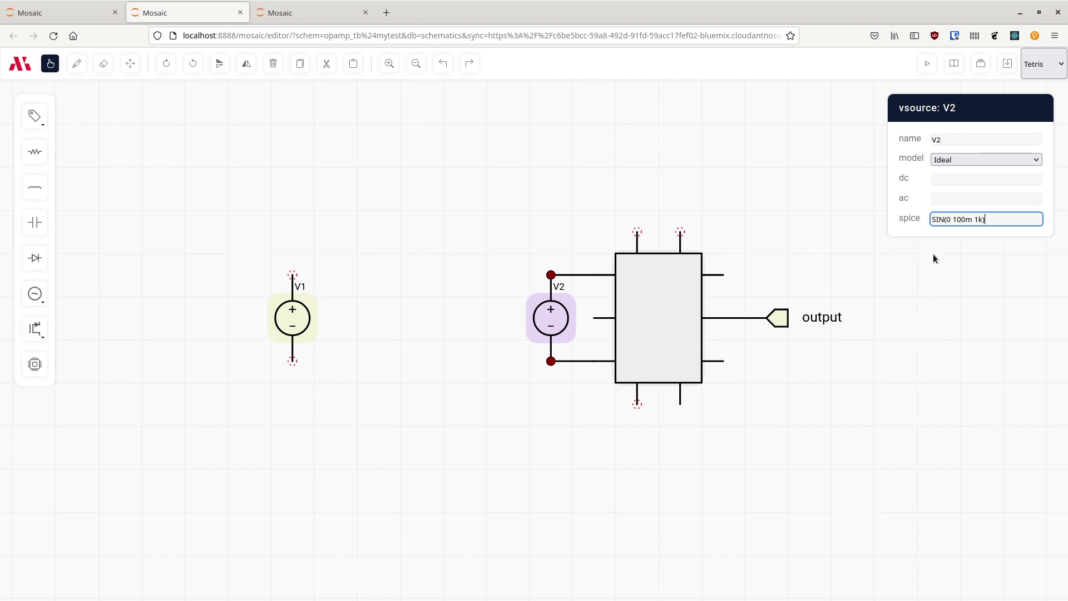
click(919, 301)
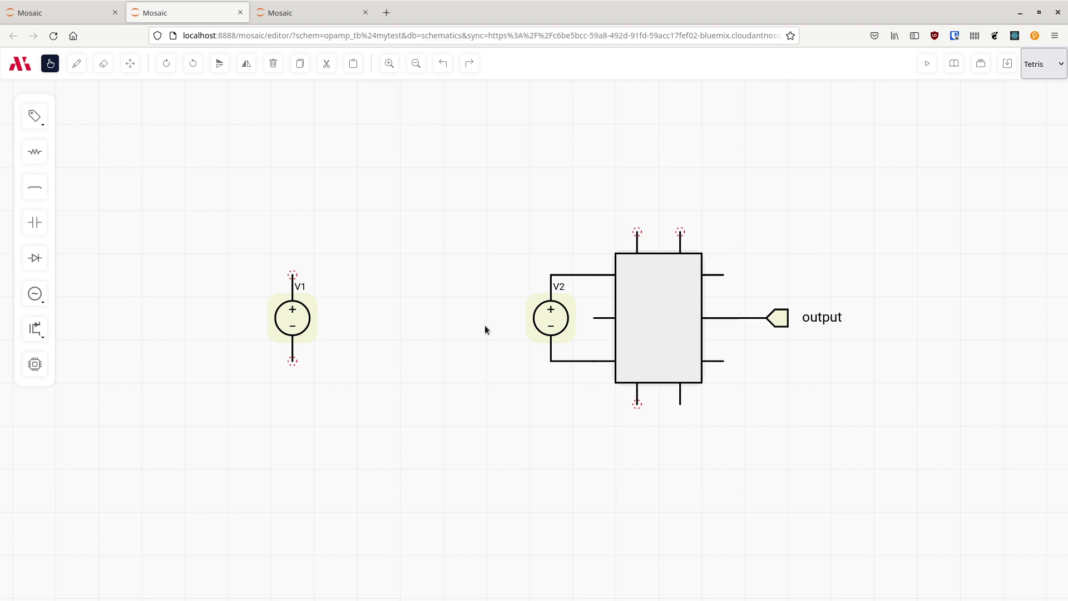
Place three resistors end to end in a vertical column between V1 and V2, with the middle one level with the sources
key(r)
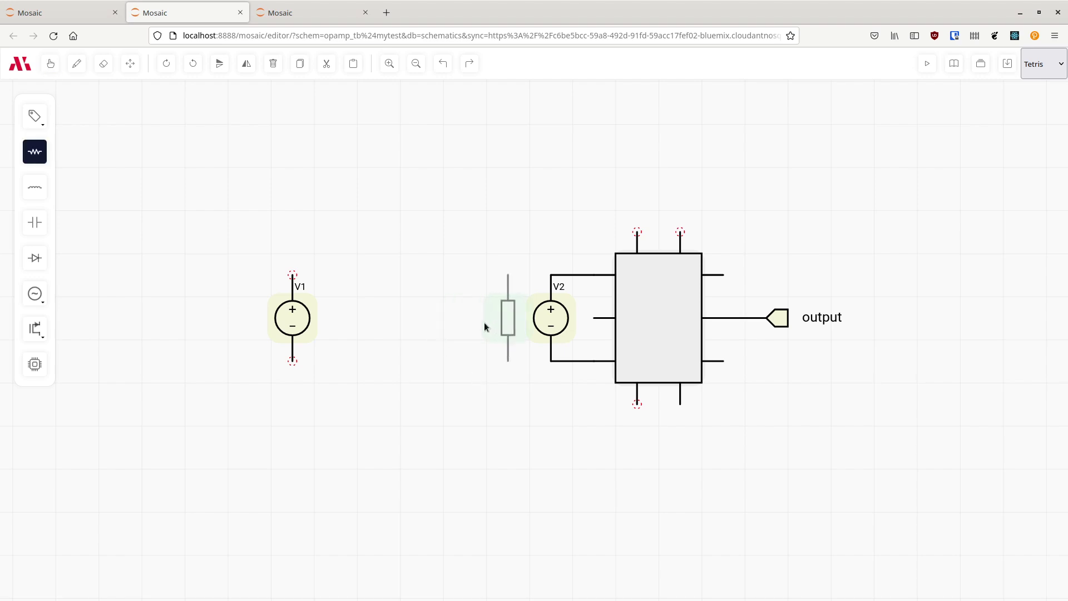
click(470, 323)
click(470, 222)
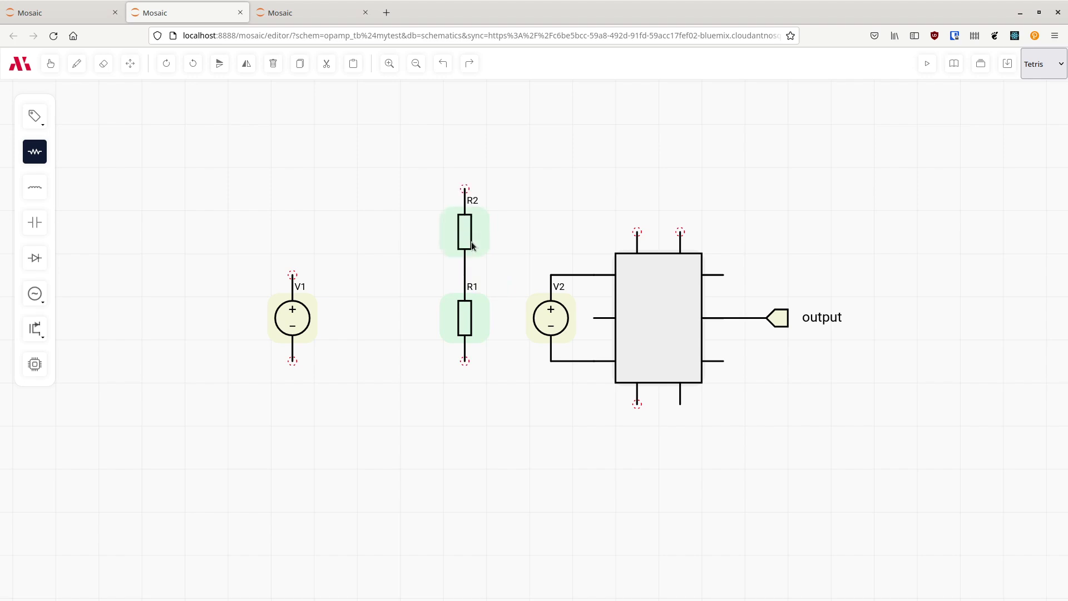
click(460, 395)
key(Escape)
Enter resistances for the three stacked resistors, using 1k for the middle and lower ones
click(464, 233)
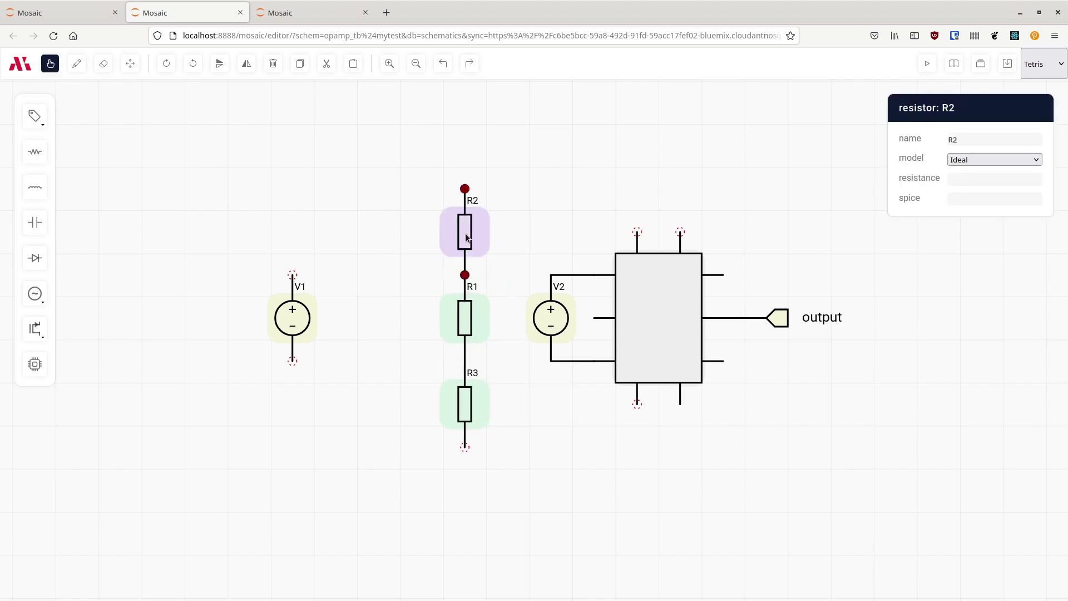
click(977, 181)
click(452, 314)
click(975, 181)
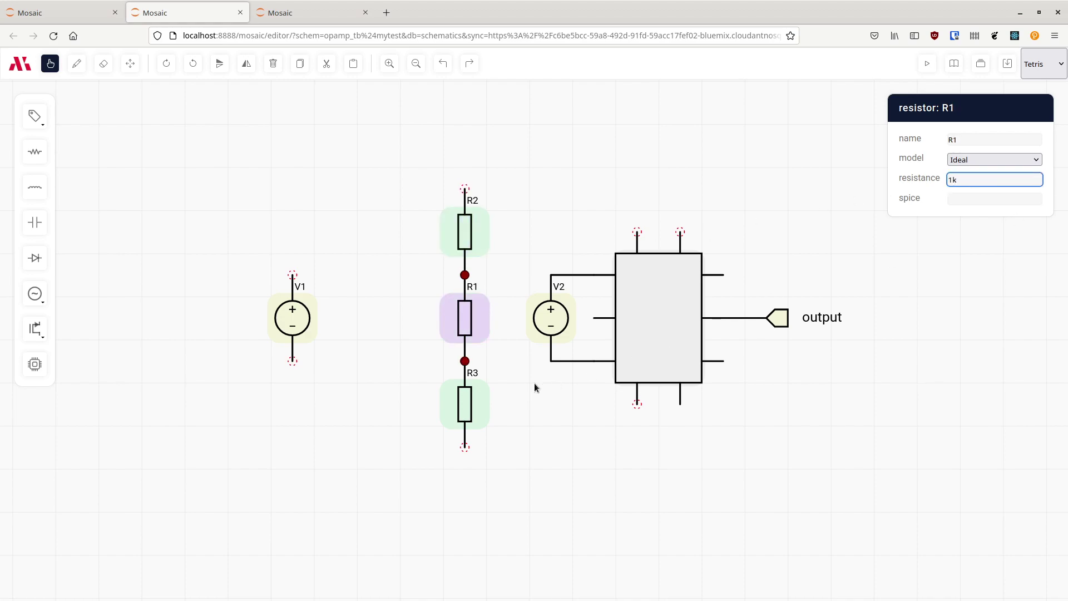
click(476, 393)
click(1017, 182)
text(1k)
key(alt)
click(926, 280)
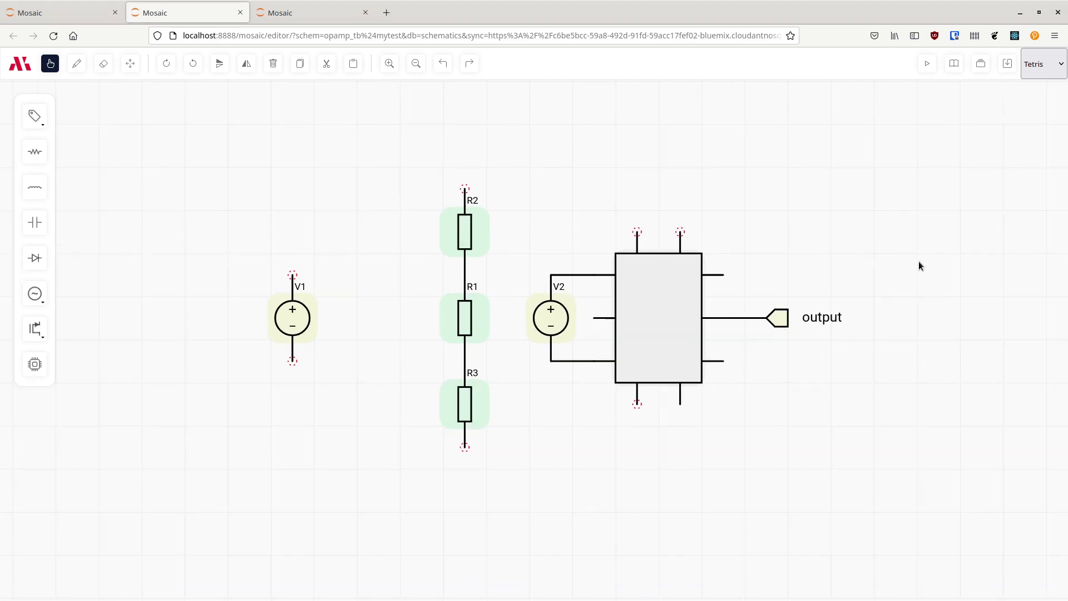
click(472, 402)
click(623, 433)
Place a GND symbol below the opamp block and wire it to the block's bottom left pin
key(g)
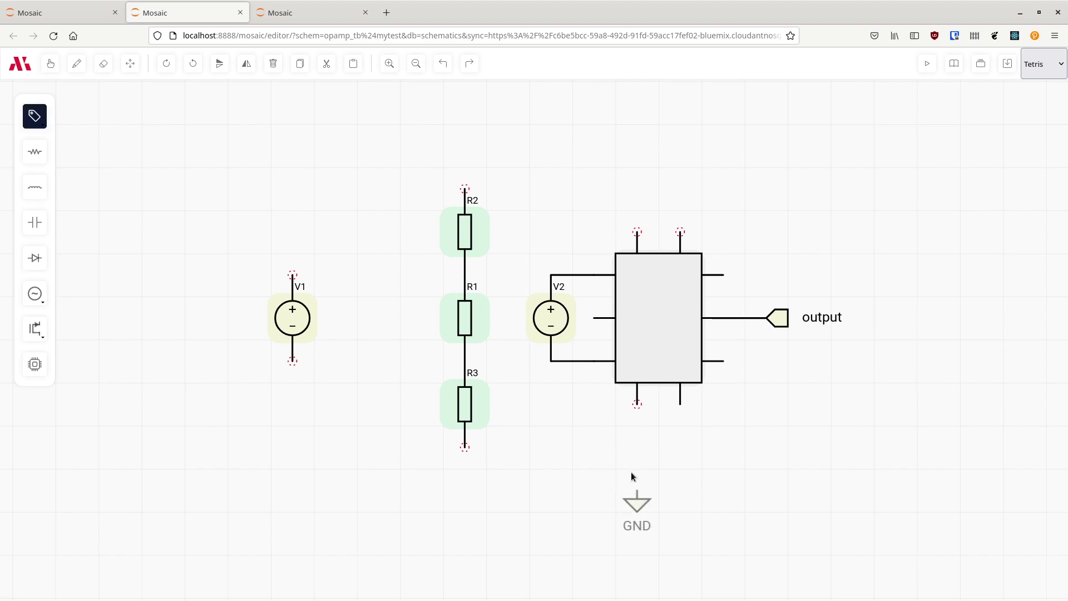
click(632, 471)
key(Escape)
key(w)
drag(638, 404, 638, 490)
Wire V1's negative terminal past R3's lower end to the ground line, and its positive terminal past R2's upper end to the block's top left pin
mouse_move(641, 451)
mouse_down()
mouse_move(293, 448)
mouse_move(303, 361)
mouse_up()
mouse_move(296, 268)
mouse_down()
mouse_move(302, 195)
mouse_move(415, 171)
mouse_move(646, 169)
mouse_move(638, 231)
mouse_up()
key(Escape)
Place a VDD symbol on the supply rail at the upper end of R2
click(35, 116)
click(36, 116)
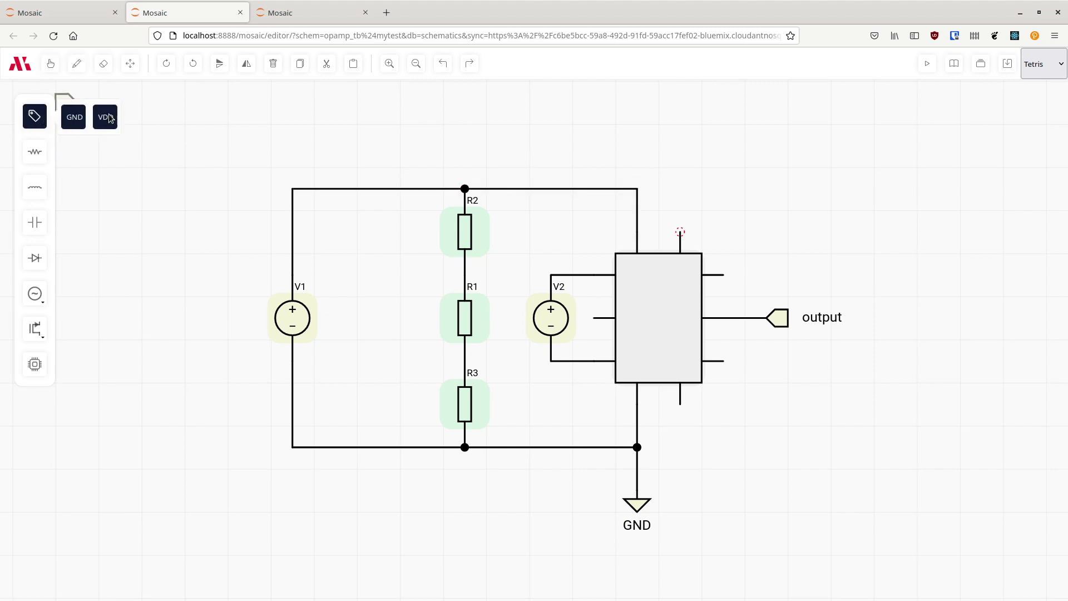
click(78, 119)
click(470, 174)
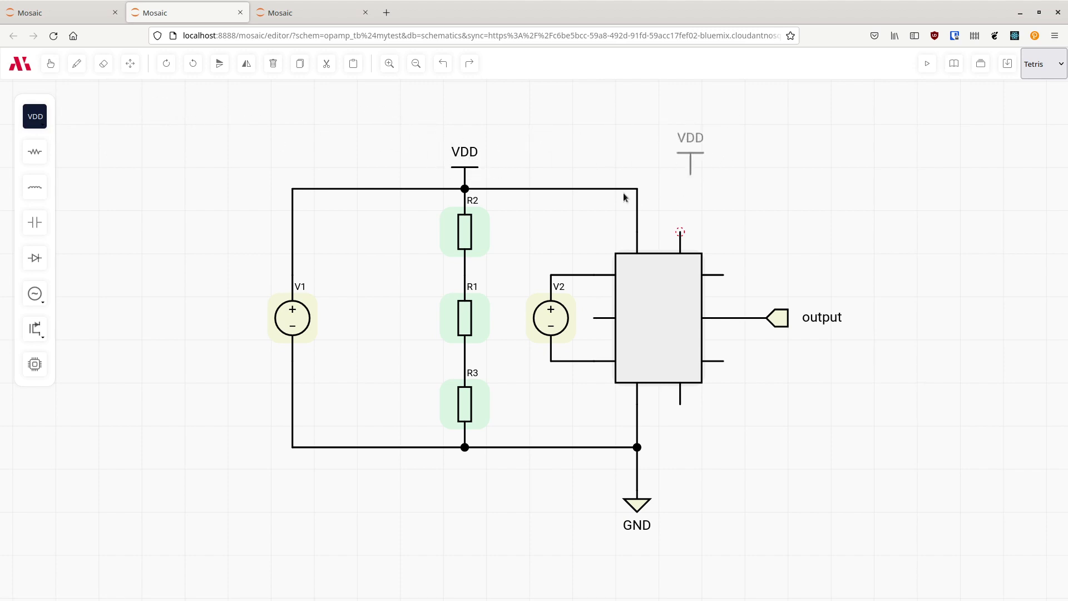
key(Escape)
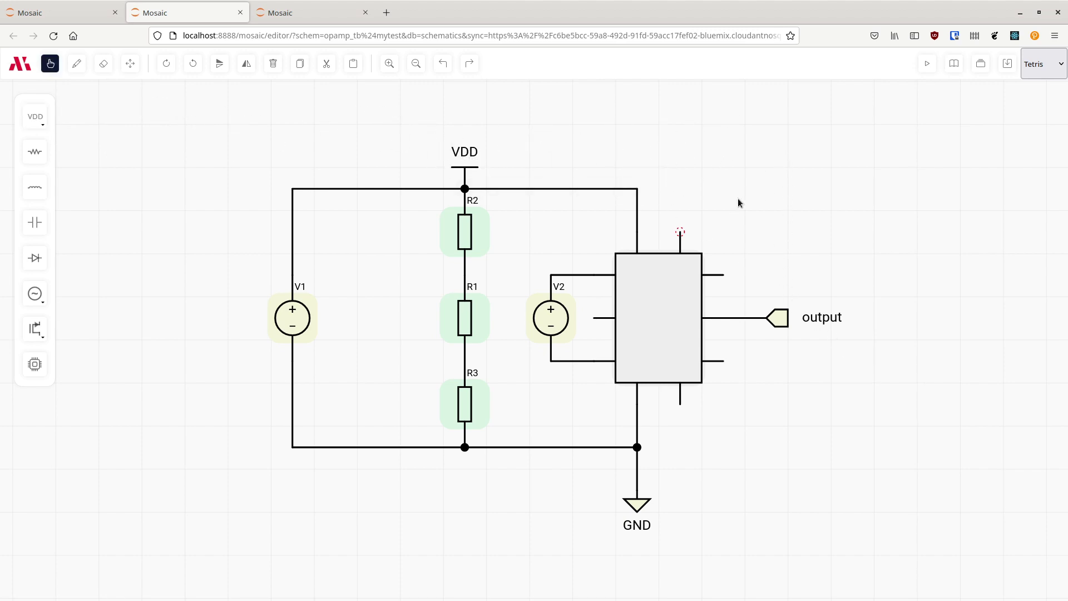
Place a current source on the opamp block's top right pin and set its dc value to 10u
mouse_move(40, 297)
click(73, 294)
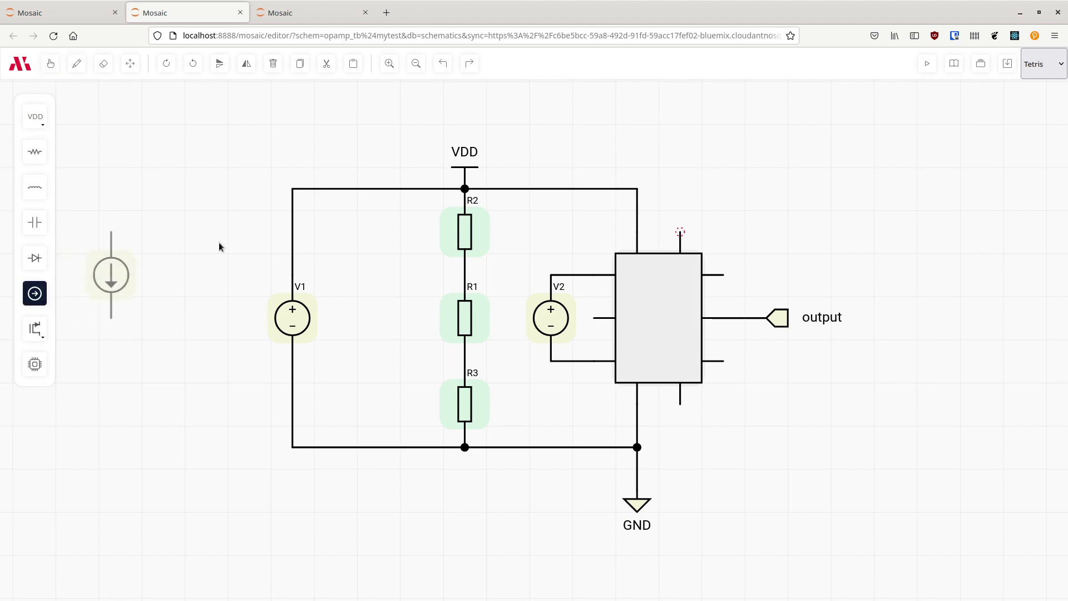
click(681, 189)
key(Escape)
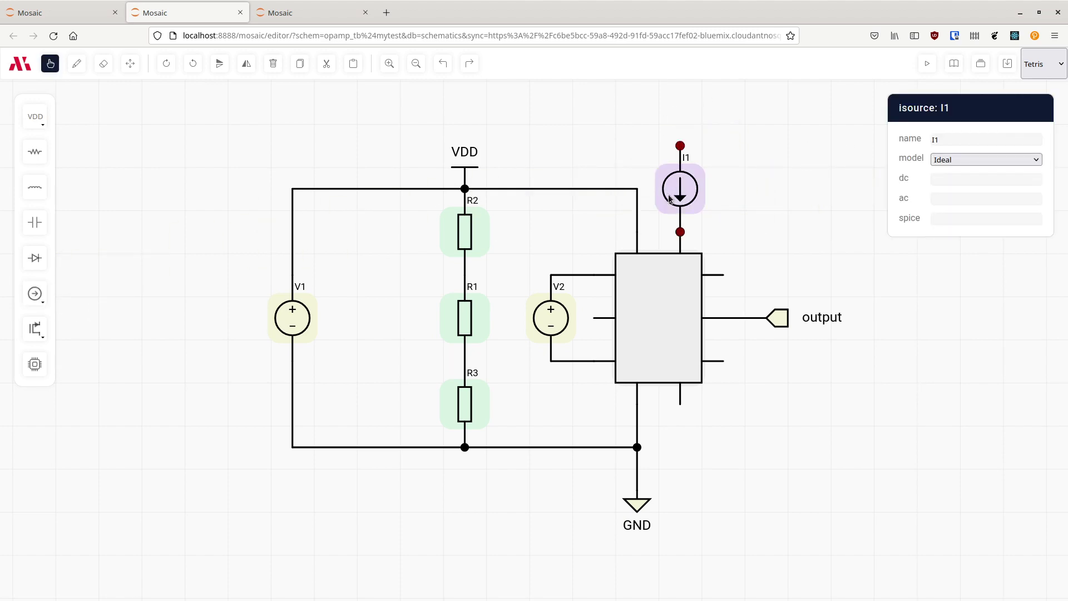
click(951, 177)
click(849, 329)
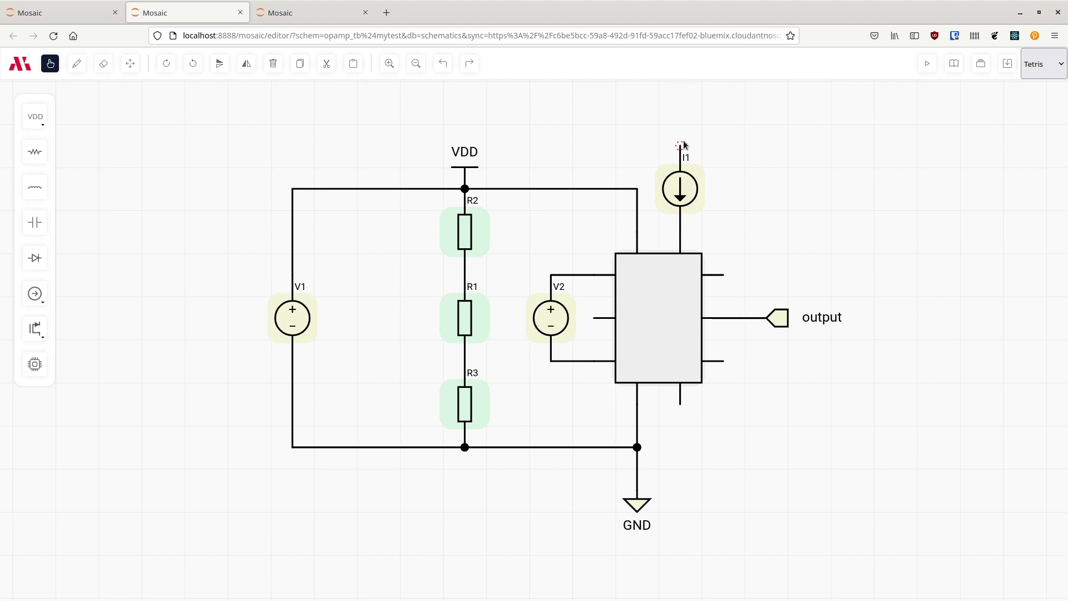
Move I1 one grid square up and wire its lower terminal to the opamp block's top right pin
drag(686, 179, 686, 136)
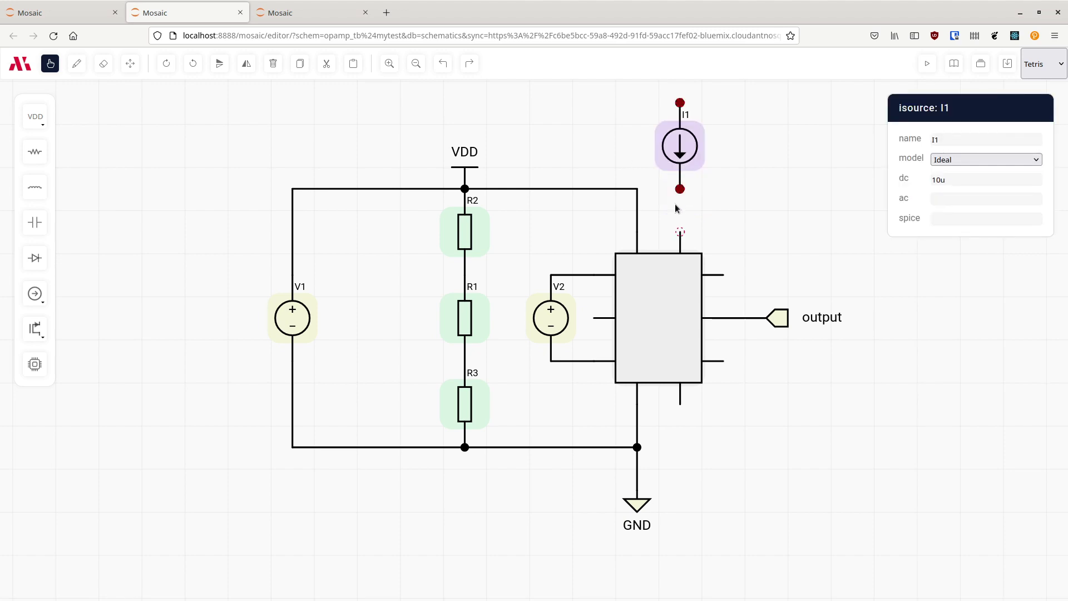
key(w)
click(682, 189)
click(682, 223)
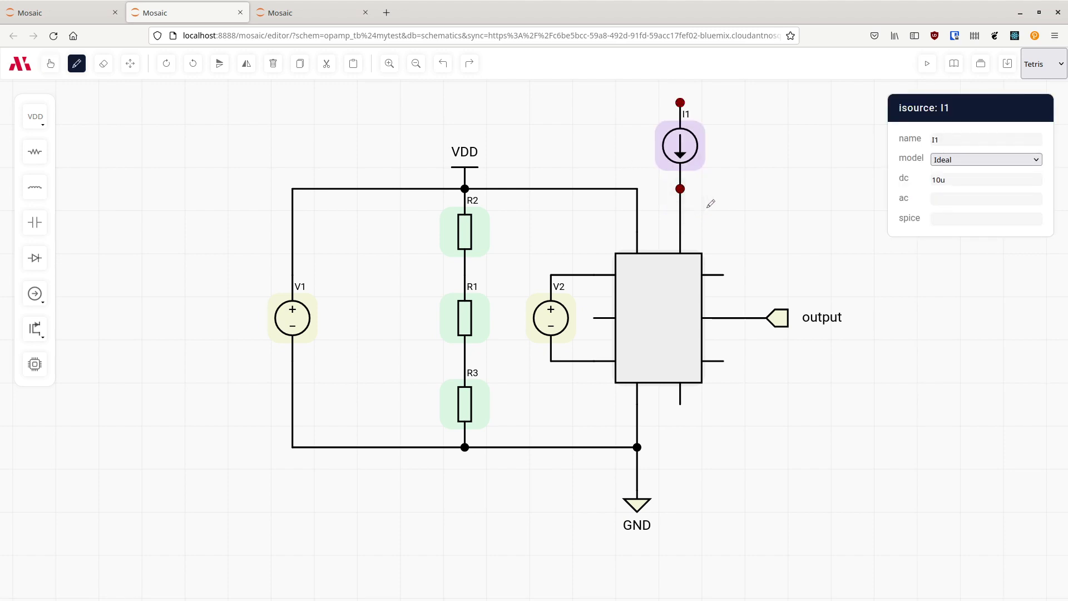
key(Escape)
Wire I1's upper terminal across and down to the VDD rail between R2 and the opamp block
key(w)
click(680, 103)
click(594, 102)
click(593, 188)
key(Escape)
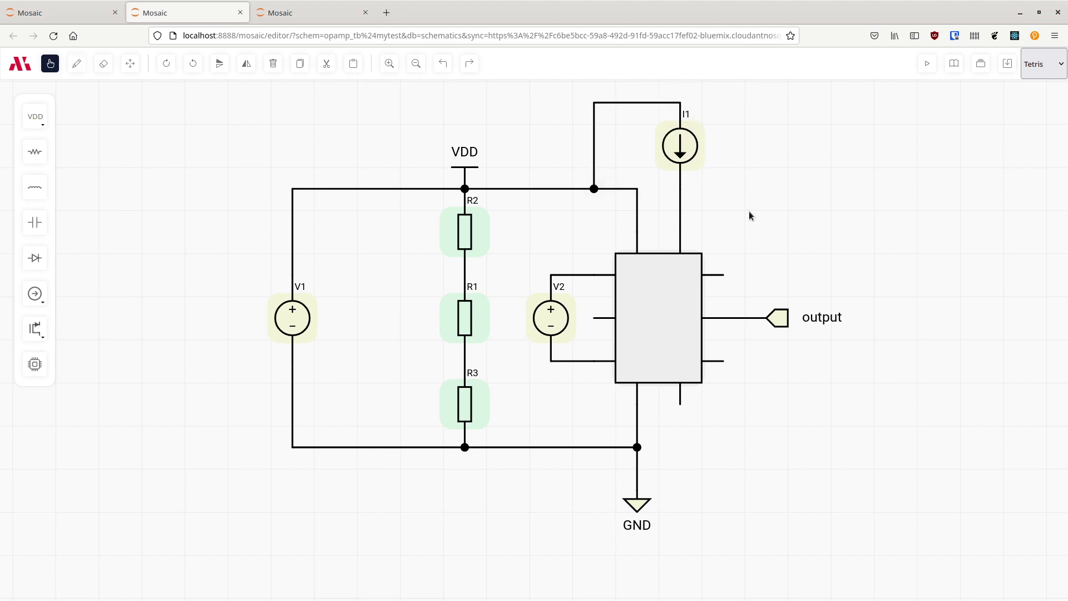
Name the wire between I1 and the opamp block bias
click(682, 212)
click(965, 141)
double_click(965, 141)
click(778, 200)
click(683, 217)
double_click(950, 140)
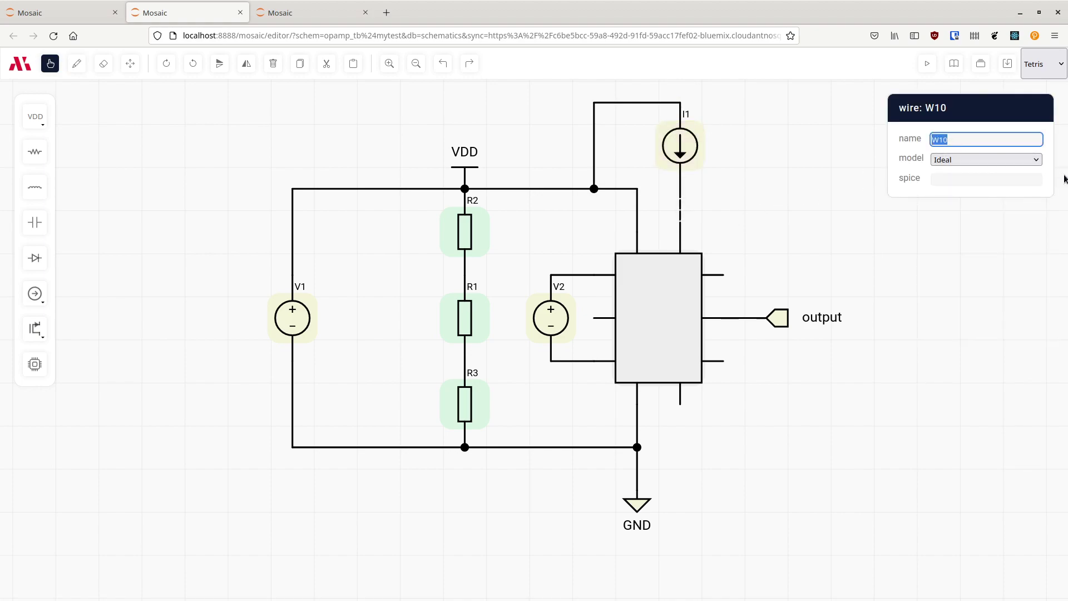
text(bias)
click(820, 332)
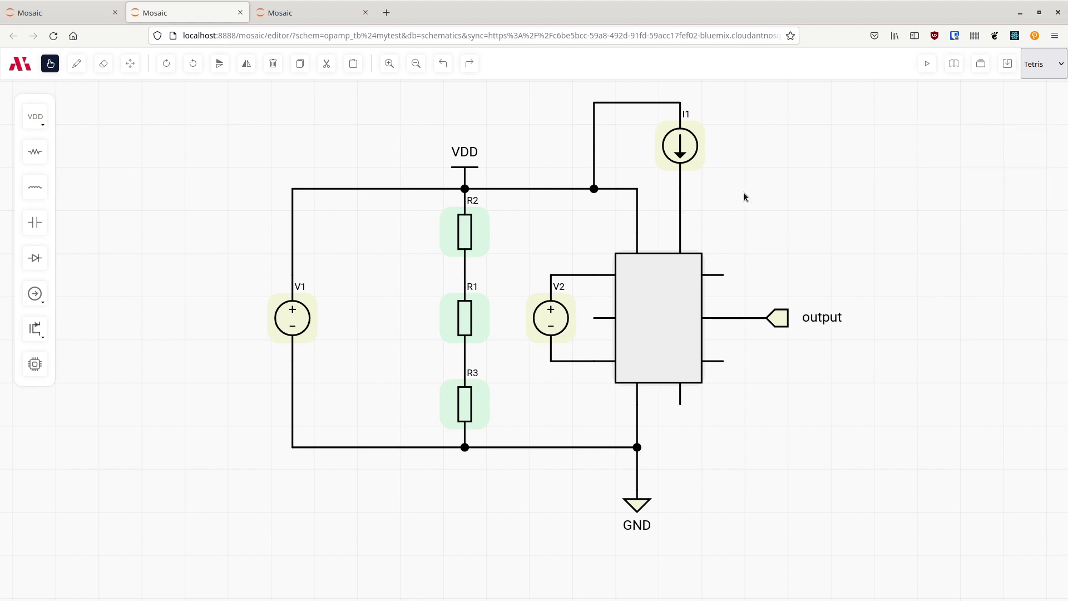
Wire V2's positive and negative terminals to the upper and lower ends of R1
key(w)
drag(550, 275, 465, 274)
drag(549, 359, 465, 361)
key(Escape)
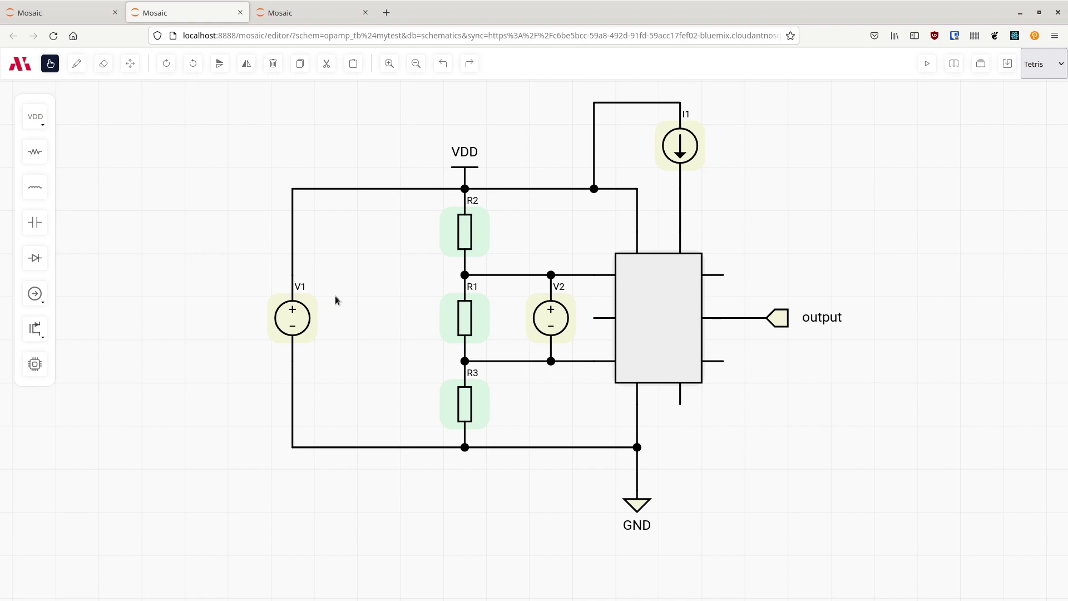
Check the properties of V1 and V2, and open the simulation page for the testbench
click(288, 312)
click(552, 317)
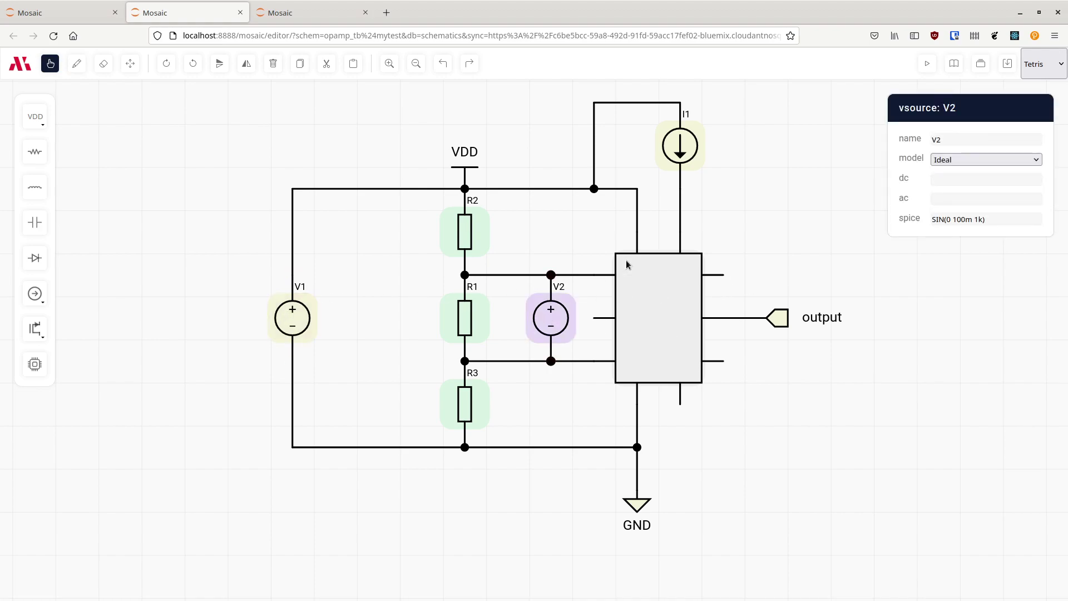
click(824, 227)
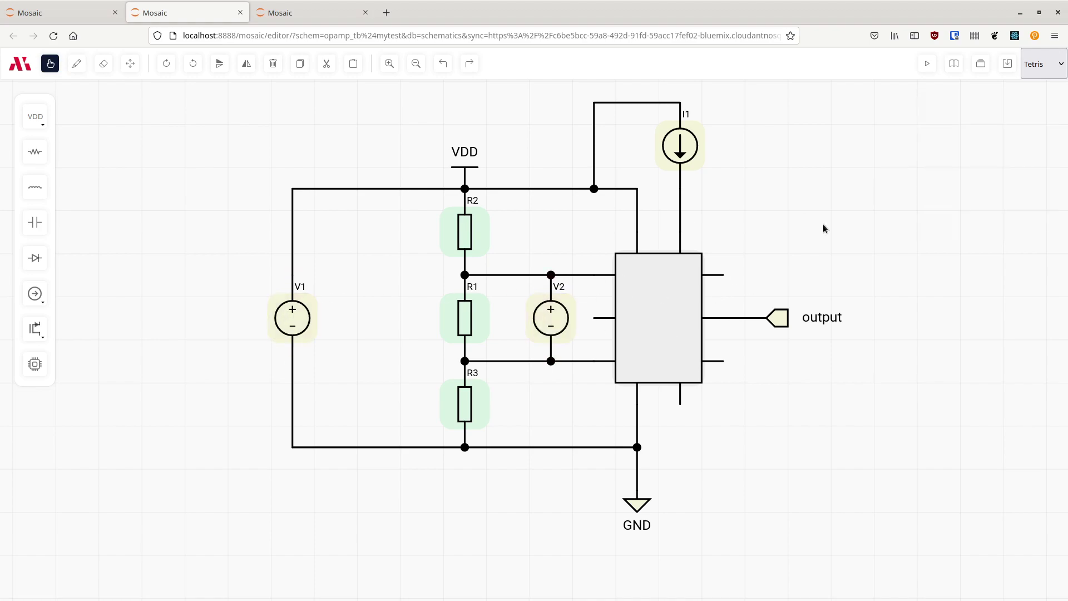
click(927, 65)
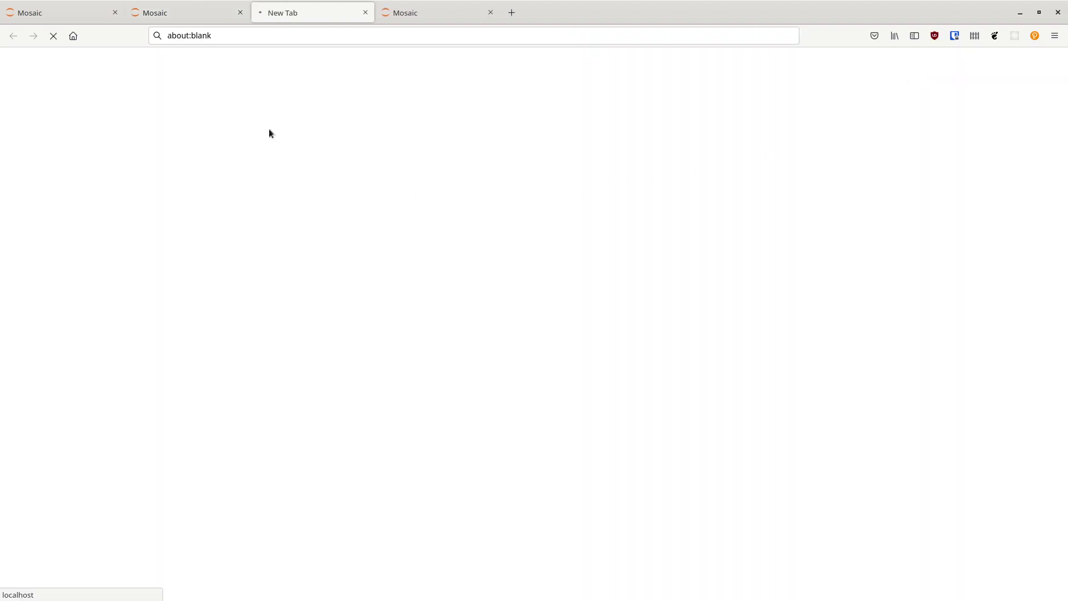
click(194, 17)
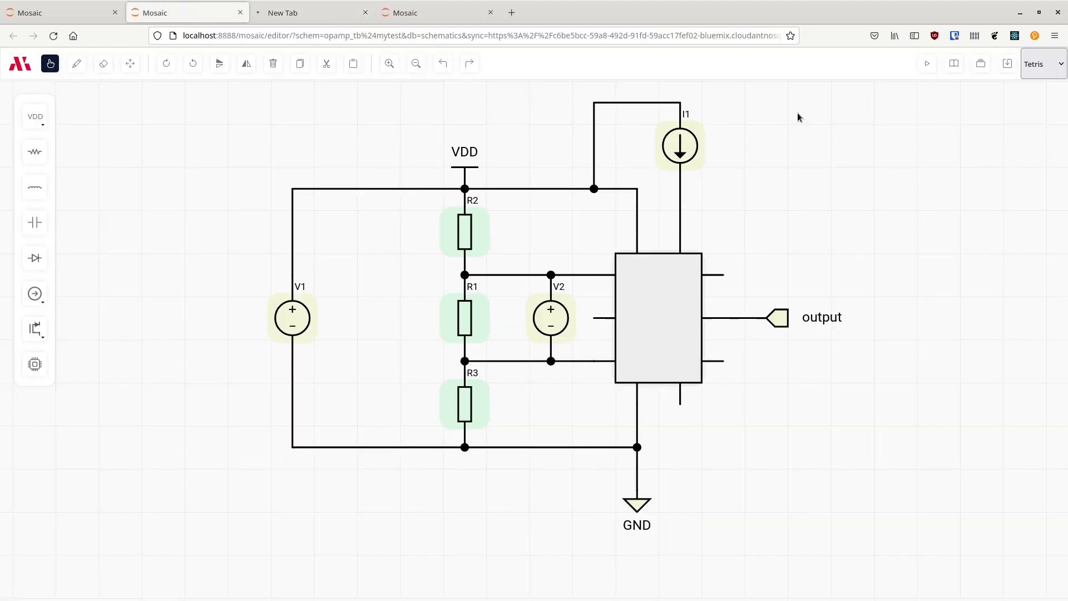
click(319, 11)
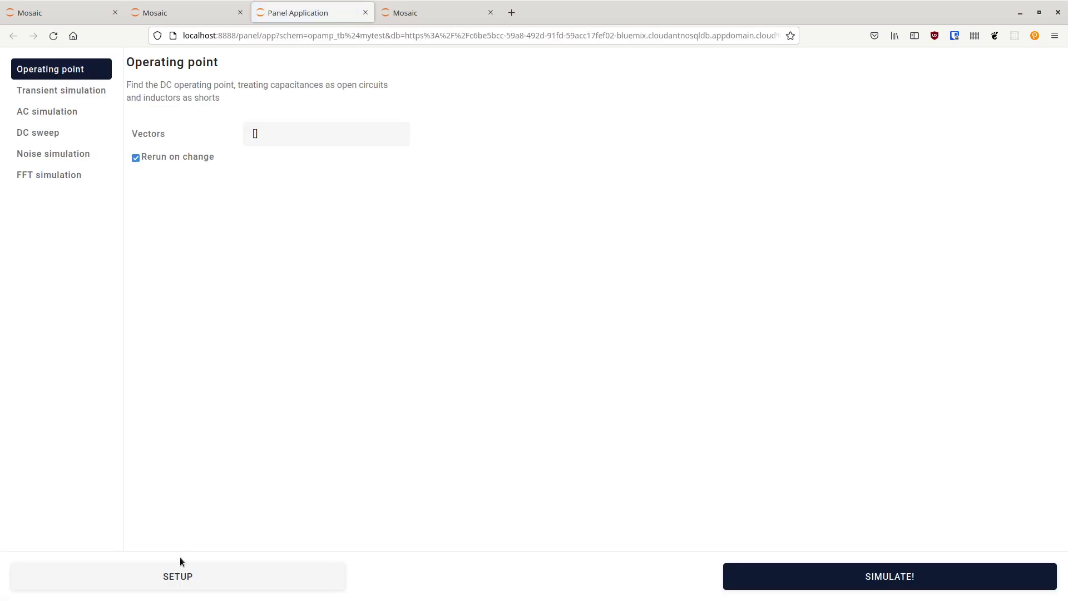
Review the simulation setup and its error text, then reload the simulation page and reopen the setup
click(181, 573)
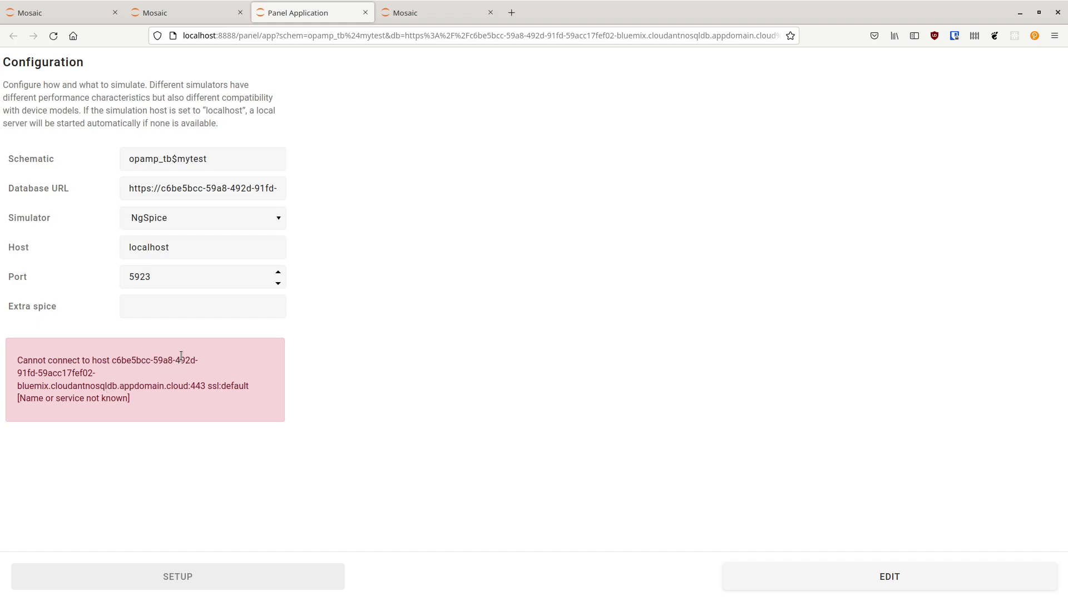
drag(198, 404, 49, 335)
click(486, 387)
click(53, 35)
click(160, 562)
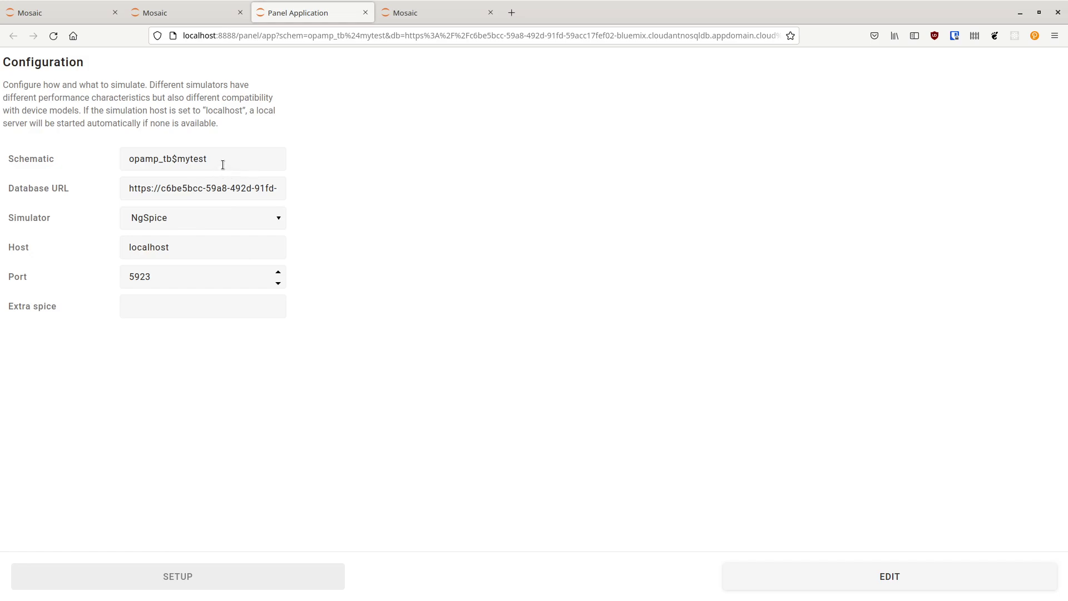
Select the transient simulation and turn off Rerun on change
click(860, 579)
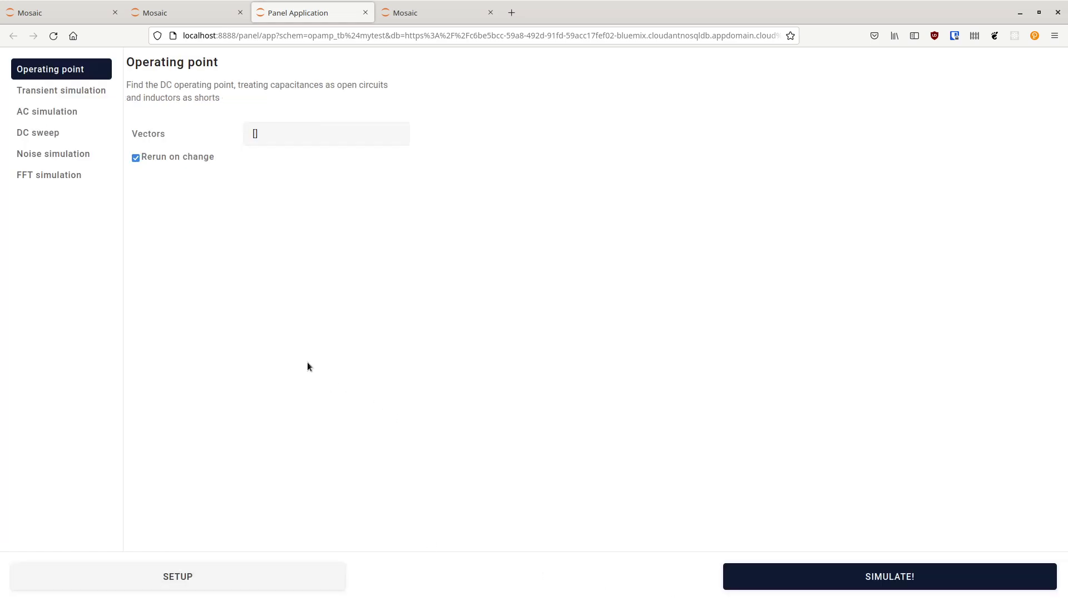
click(55, 91)
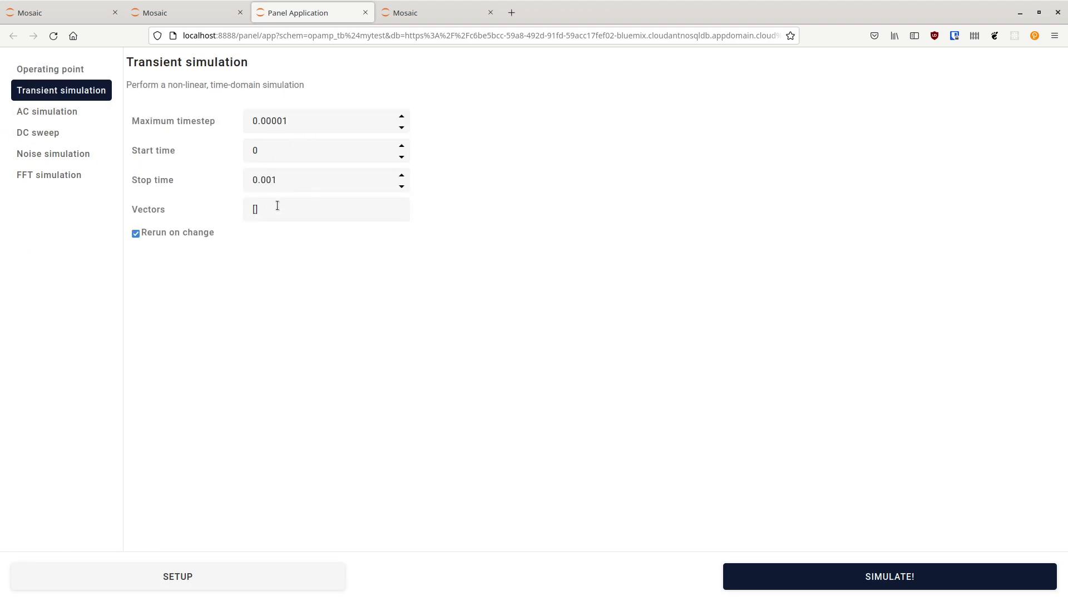
click(185, 236)
Run the transient simulation and examine the simulator output before returning to the simulation settings
click(871, 574)
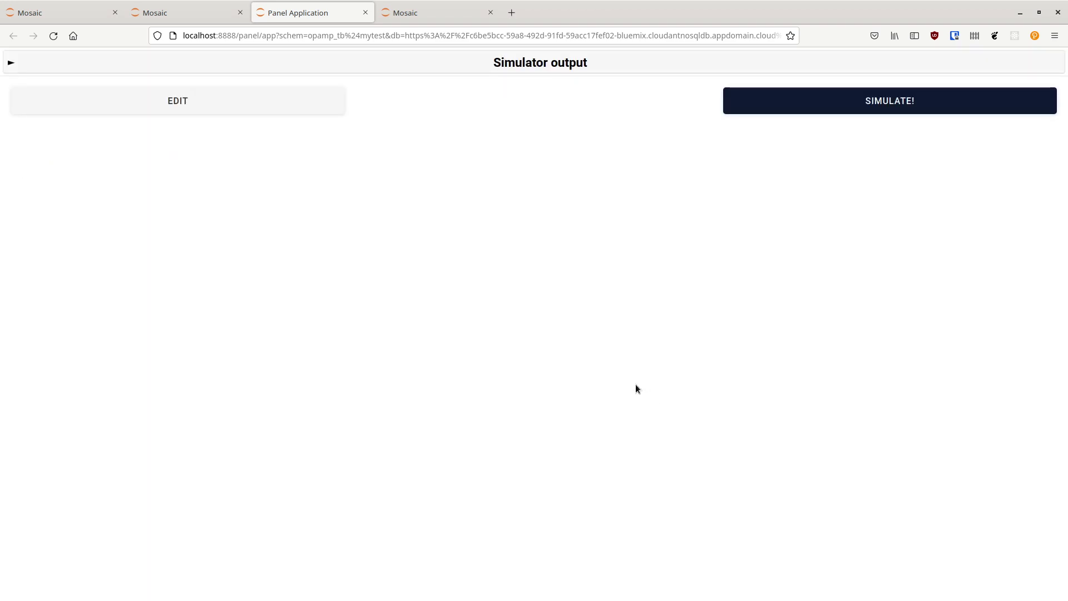
click(10, 63)
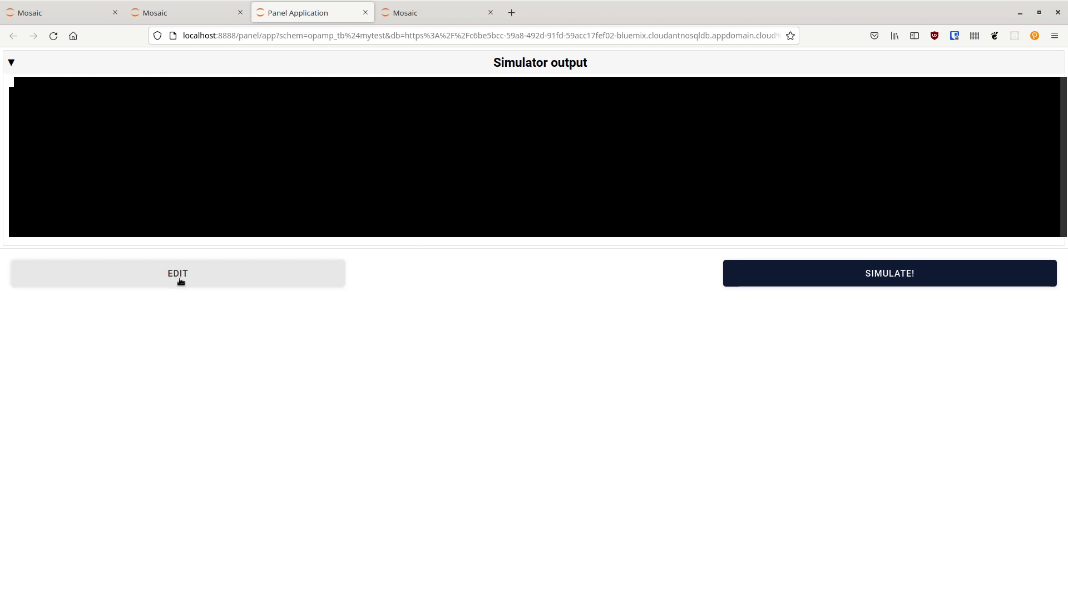
click(180, 281)
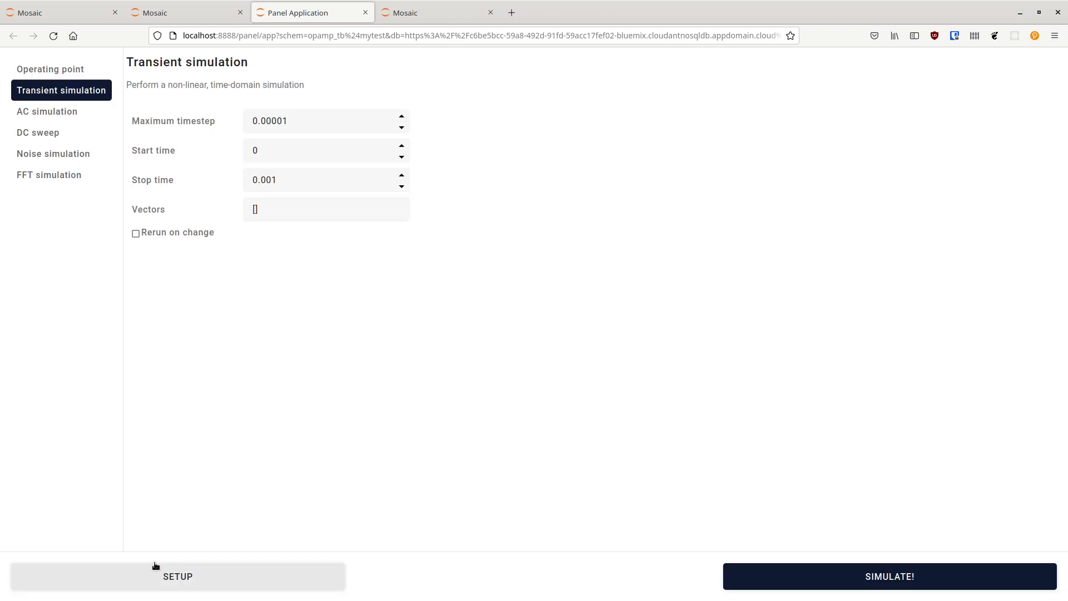
Check the simulation setup, then run the transient simulation and open its simulator output
click(154, 569)
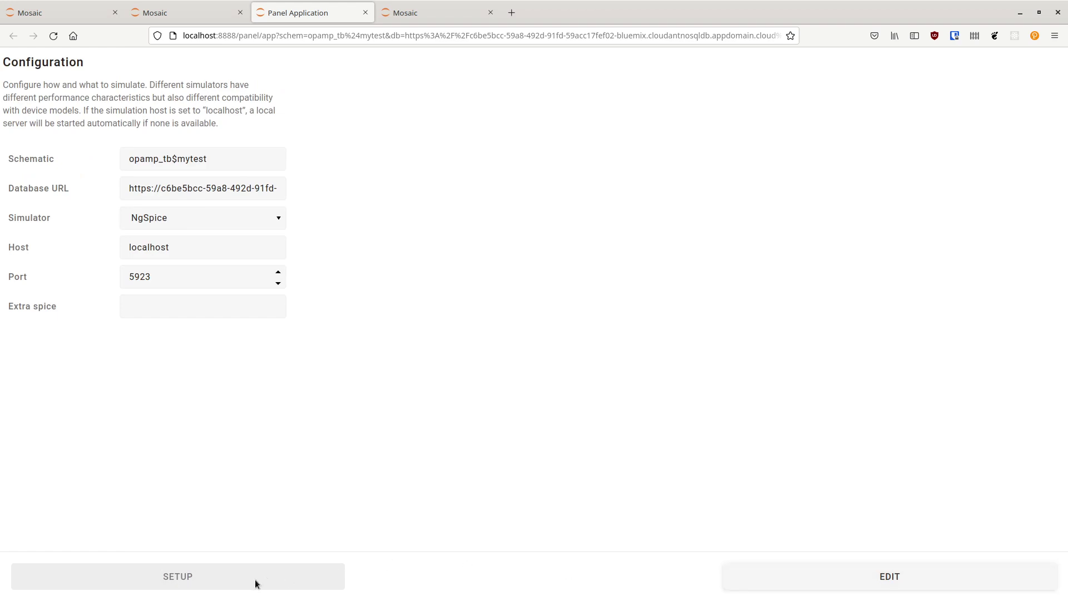
click(777, 582)
click(786, 582)
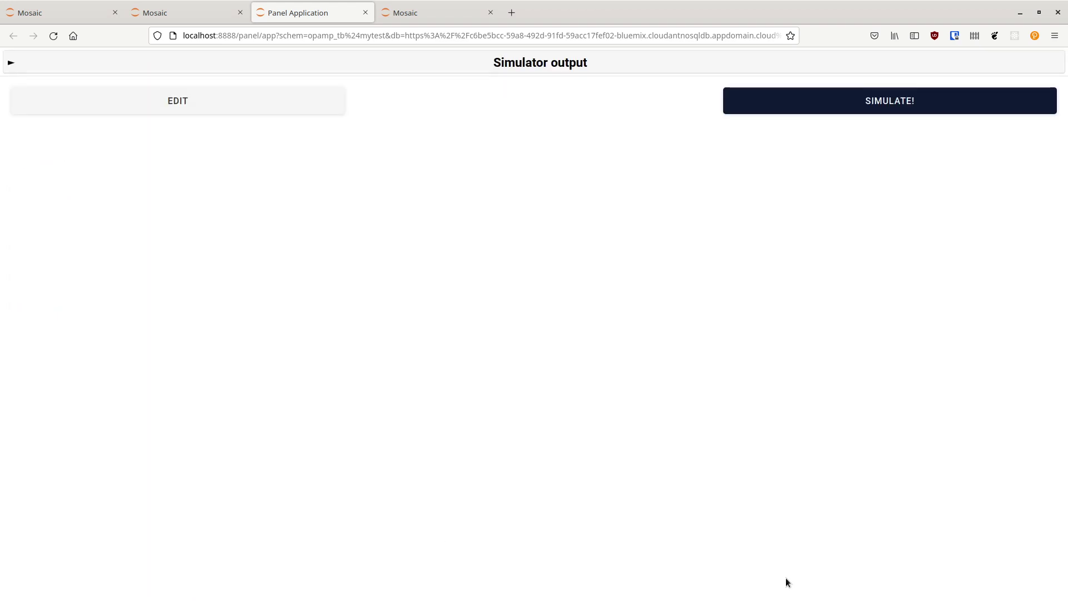
click(7, 65)
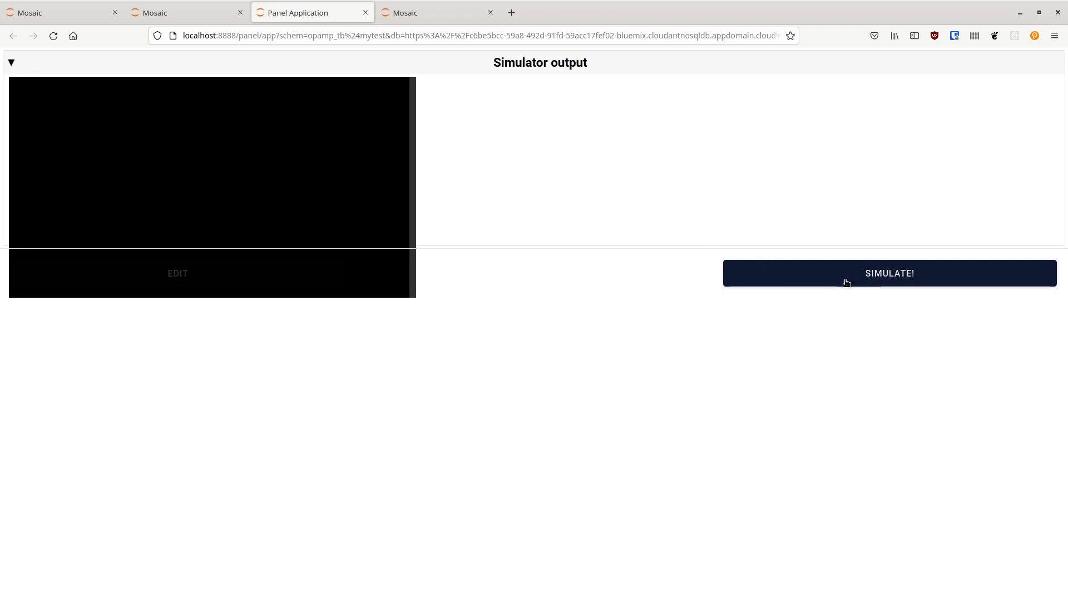
key(super)
key(super)
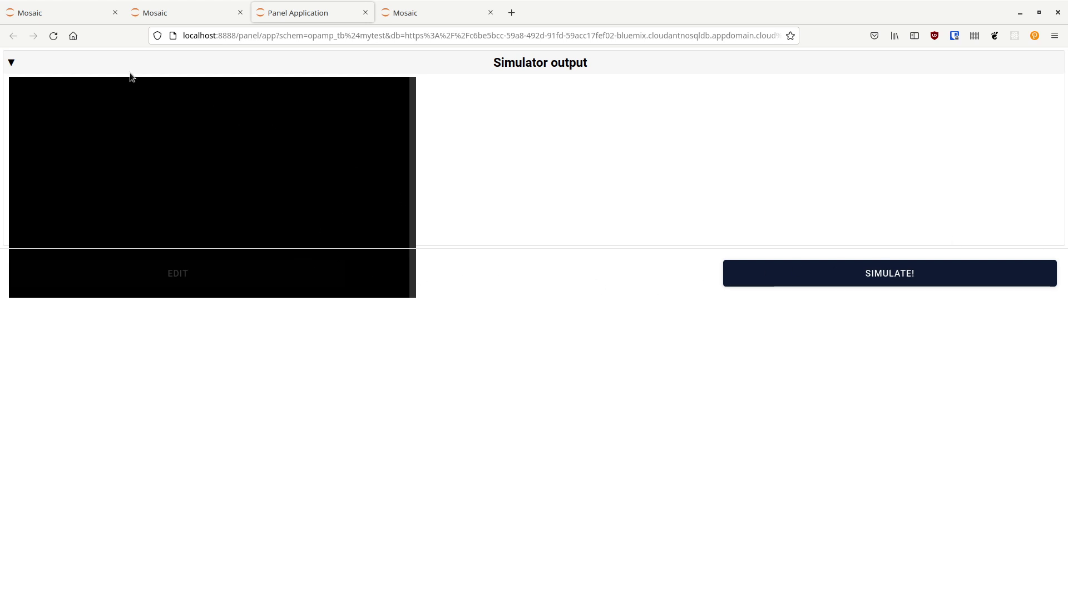
Reload the simulation page, rerun the transient simulation and inspect the simulator output before returning to its settings
click(53, 36)
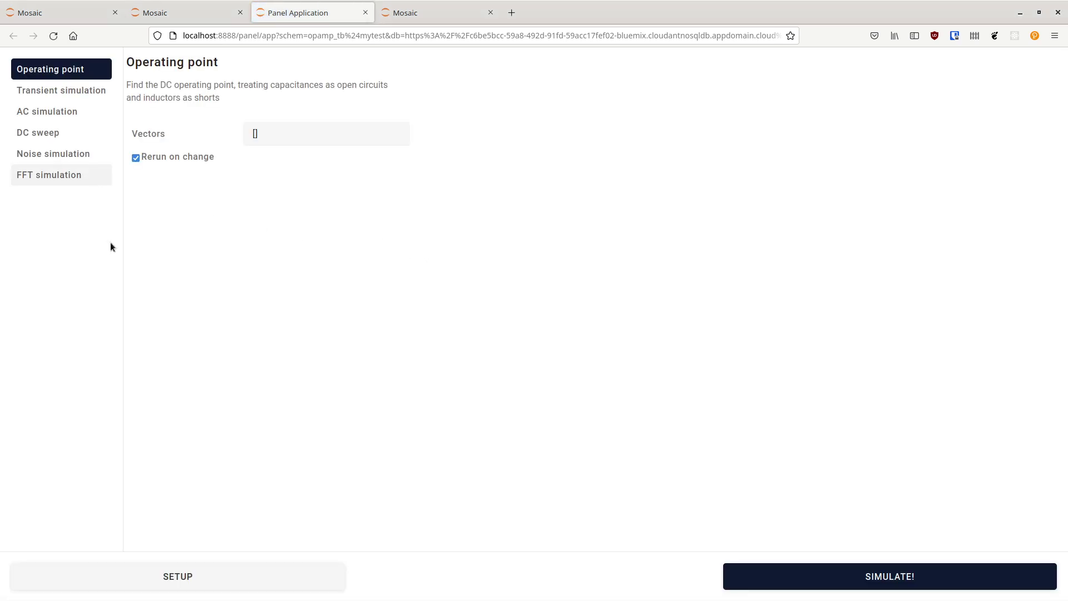
click(52, 92)
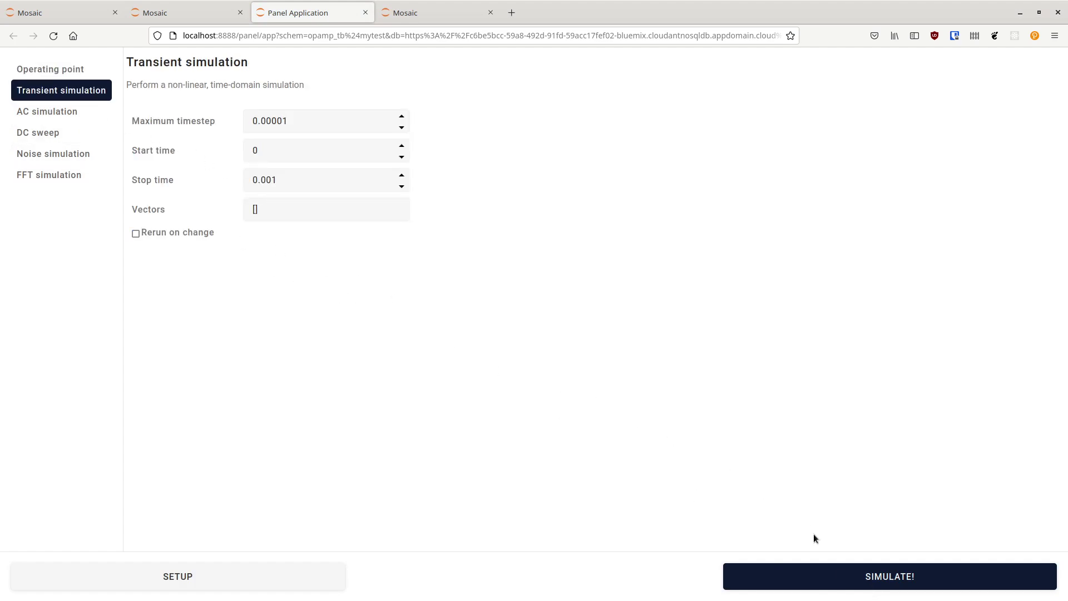
click(849, 576)
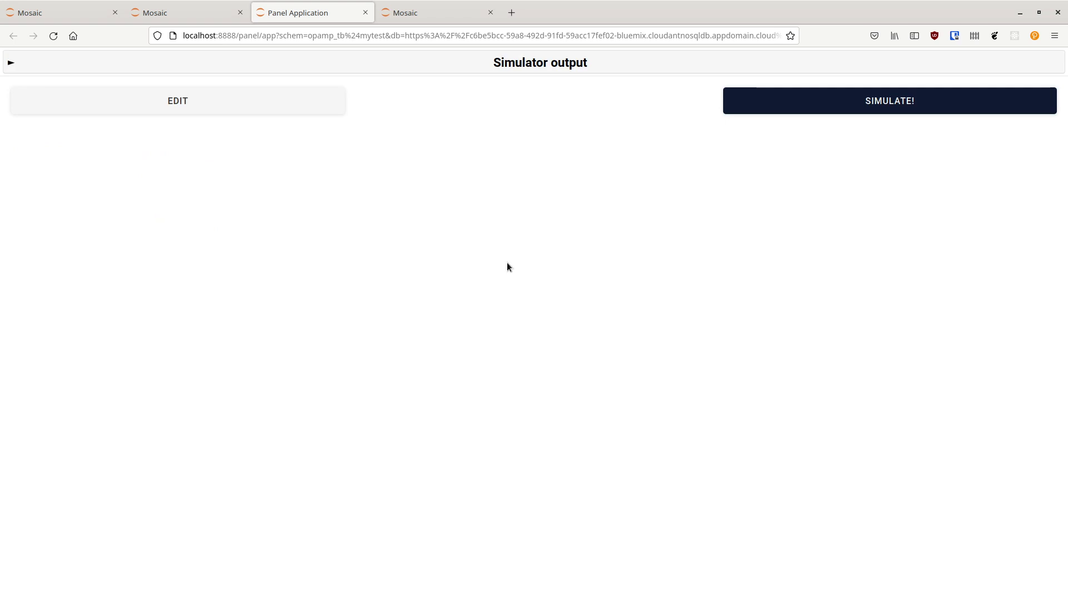
click(12, 65)
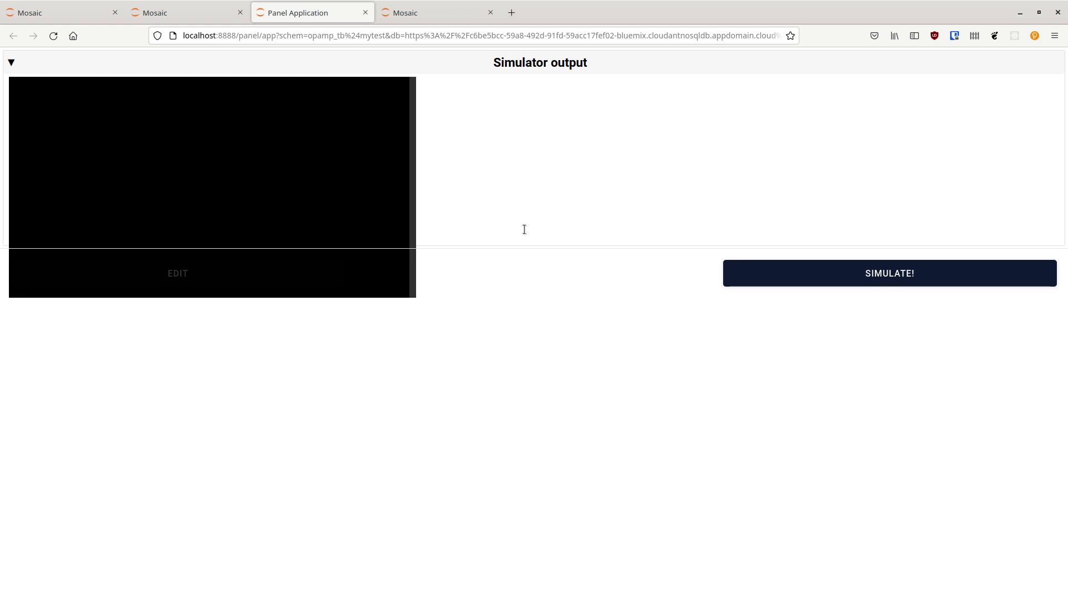
click(11, 63)
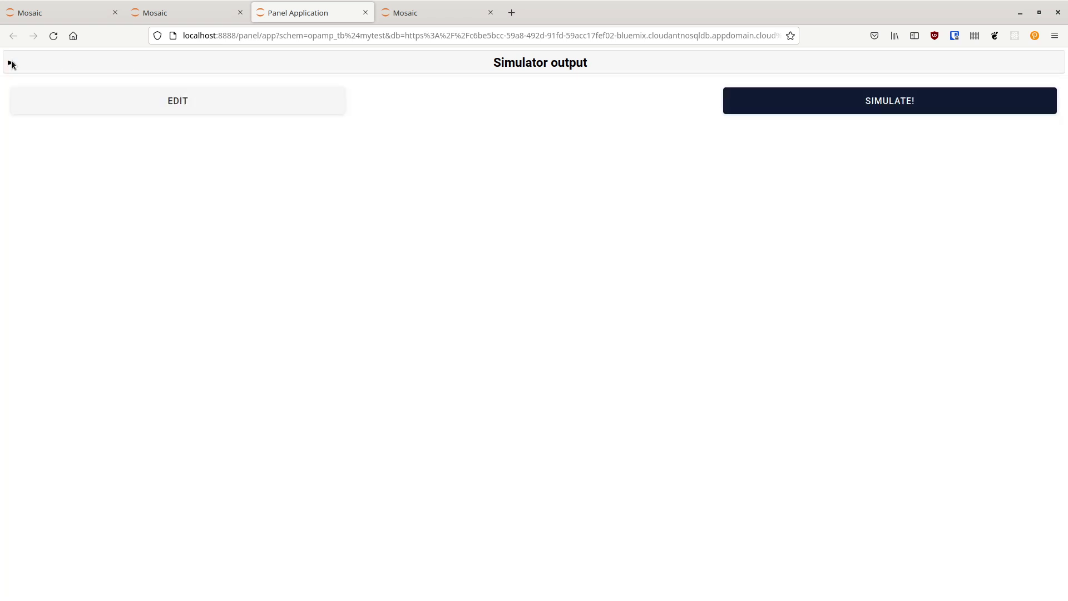
click(159, 107)
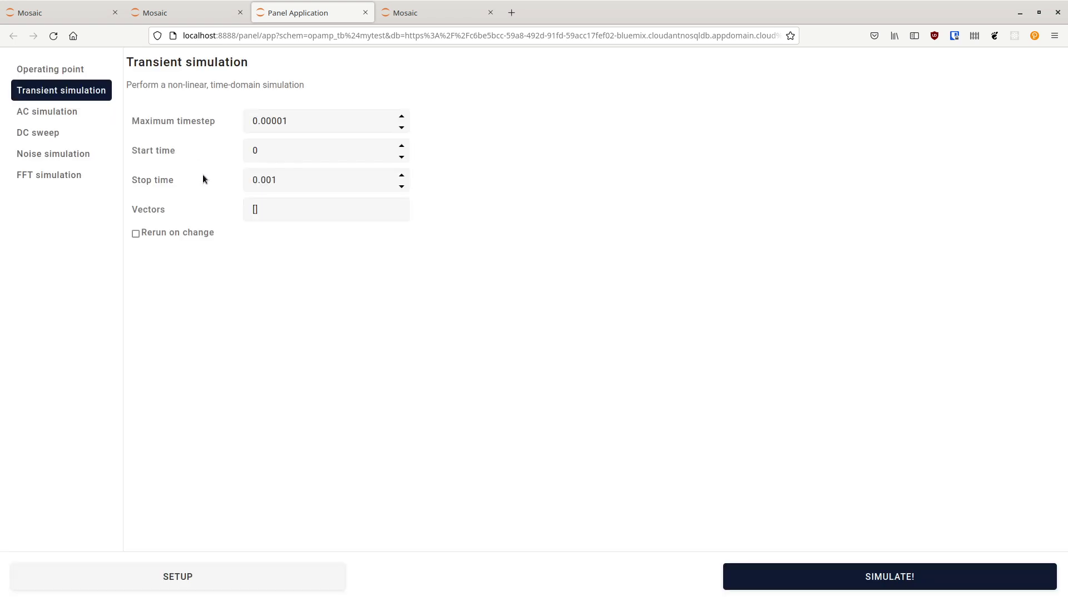
Switch from the testbench schematic to the tran_live.ipynb notebook in JupyterLab and run its import, configuration and netlist cells
click(164, 12)
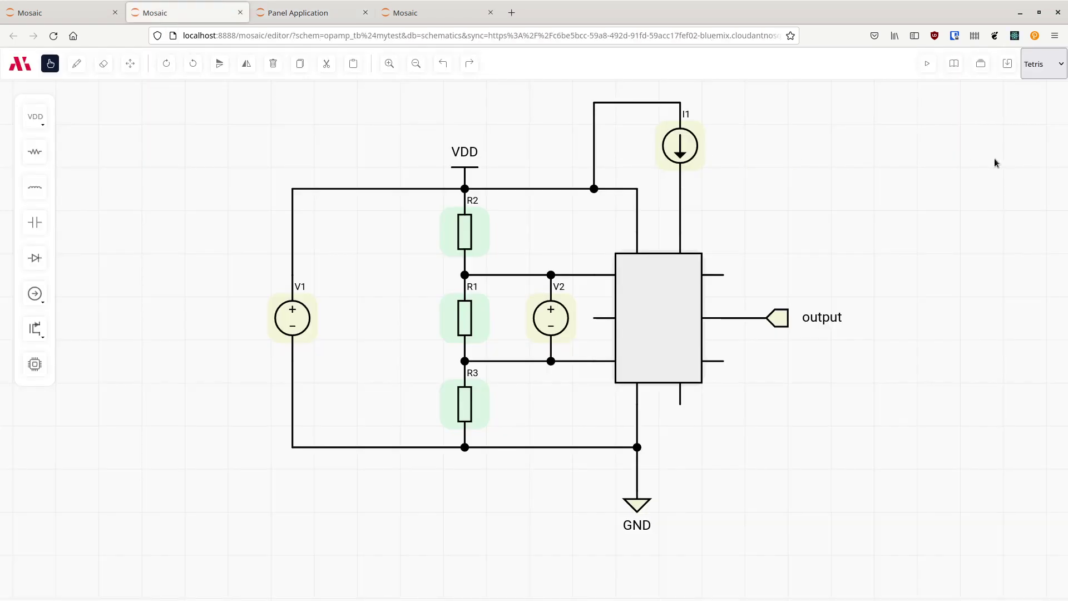
click(953, 64)
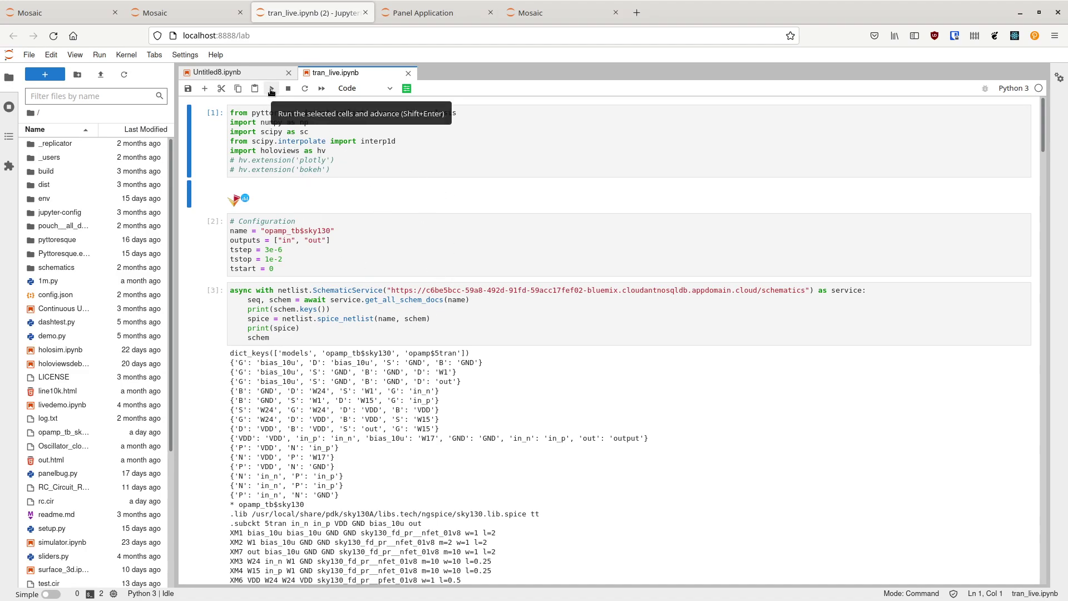
click(271, 89)
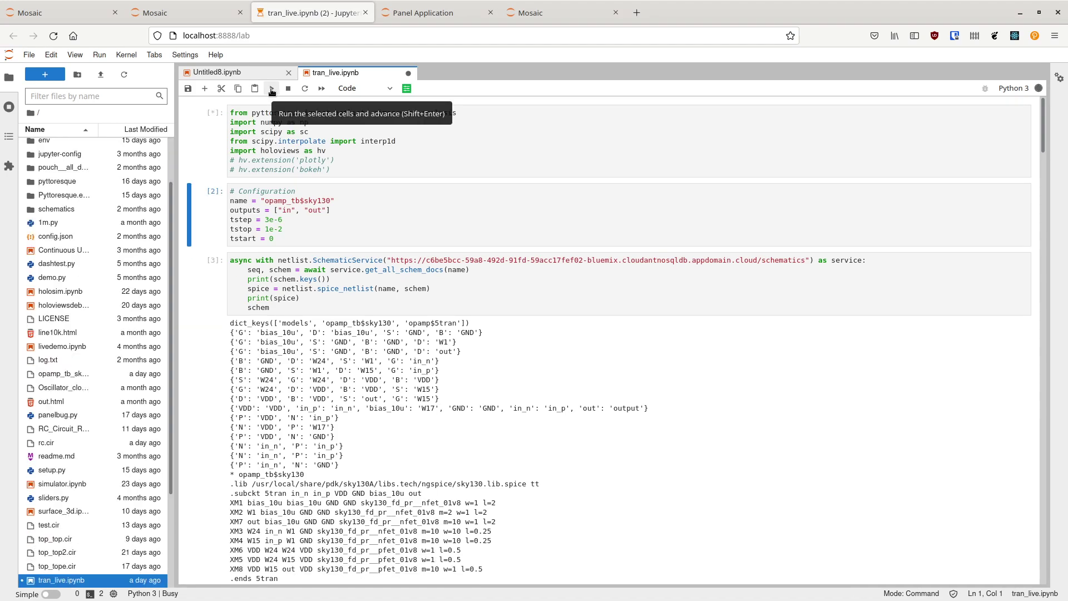
click(272, 89)
scroll(453, 268, down, 2)
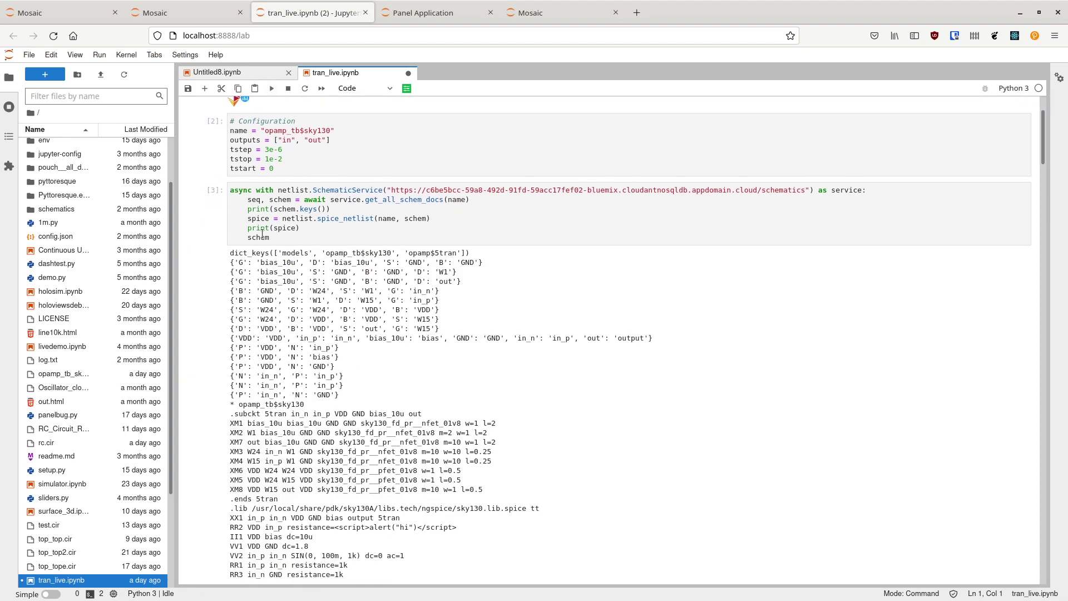
Review the SPICE netlist printed for opamp_tb$sky130 in the notebook
scroll(315, 199, down, 2)
drag(298, 494, 266, 338)
click(526, 417)
scroll(305, 246, down, 4)
Run the notebook cell that connects to the simulation server and performs the transient analysis, and follow its log
click(286, 333)
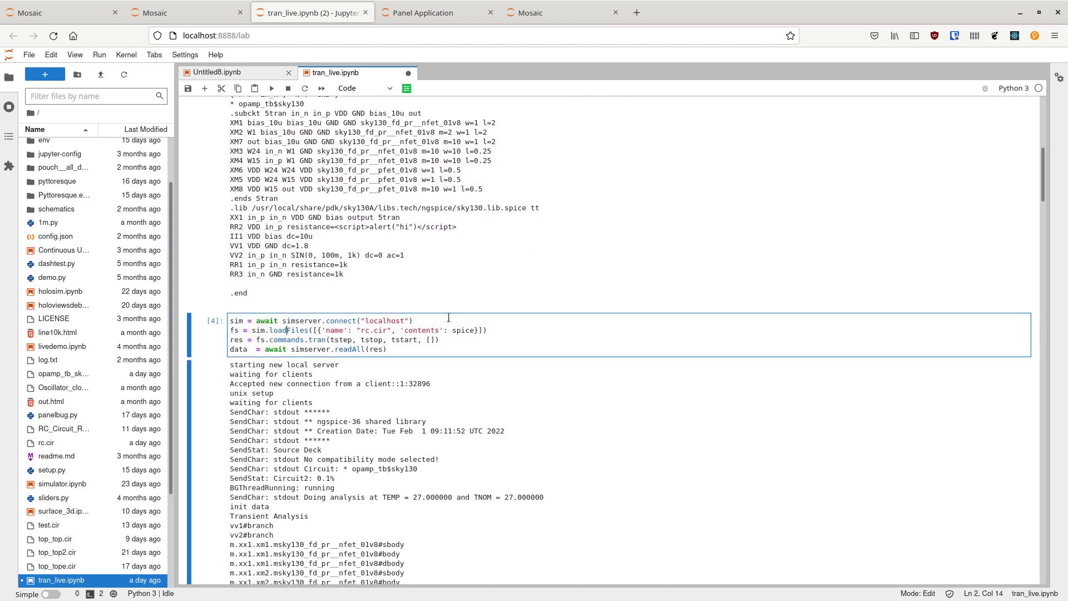
click(272, 89)
scroll(376, 316, down, 2)
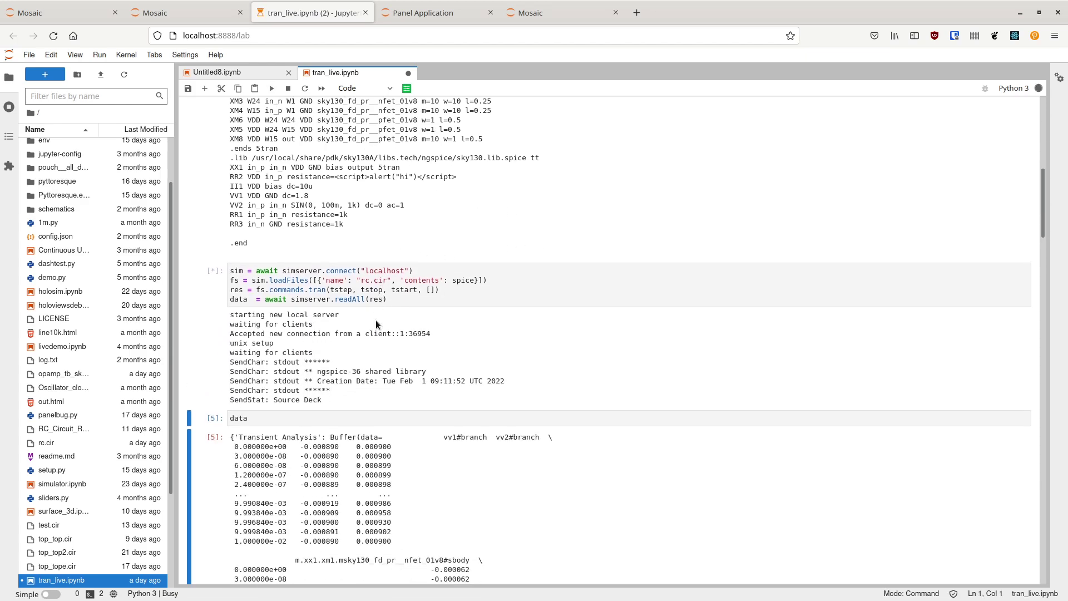
scroll(378, 356, down, 1)
scroll(361, 367, down, 3)
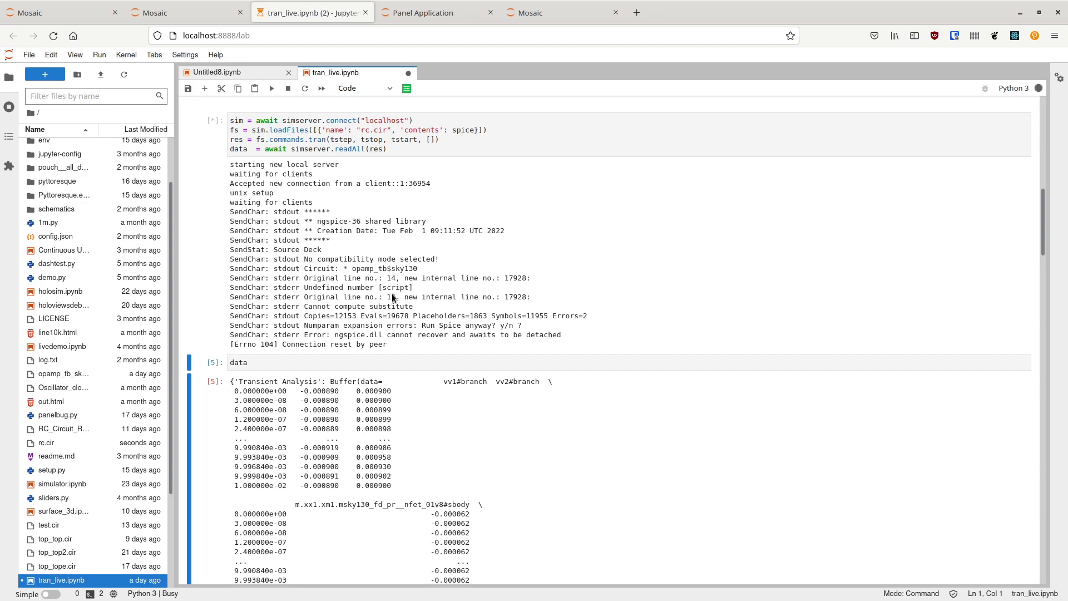
Examine the undefined number error in the simulation log and the RR2 resistance line in the printed netlist
triple_click(365, 288)
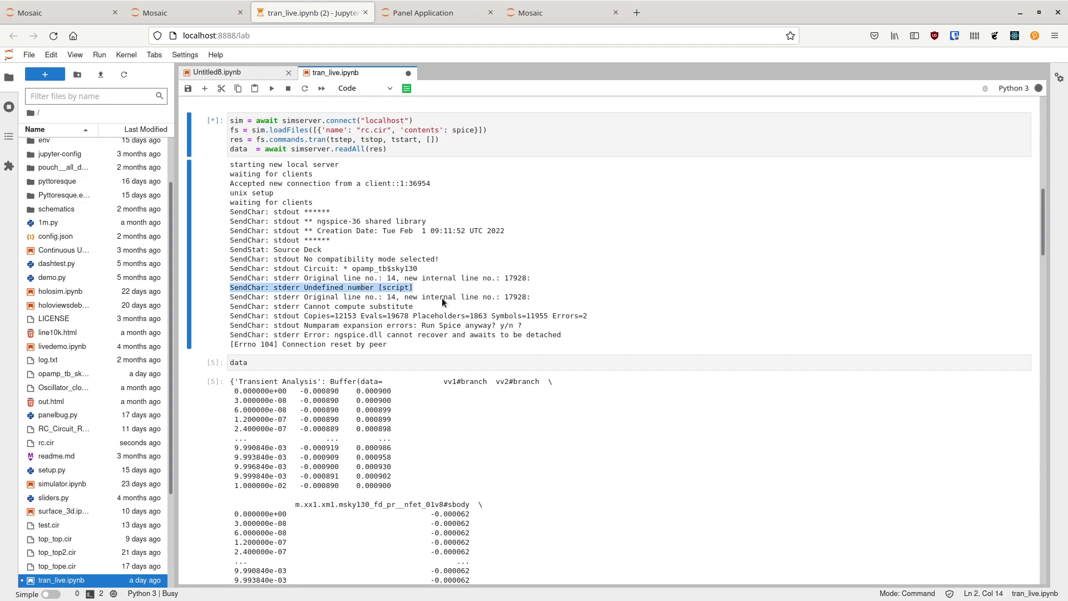
scroll(423, 285, up, 5)
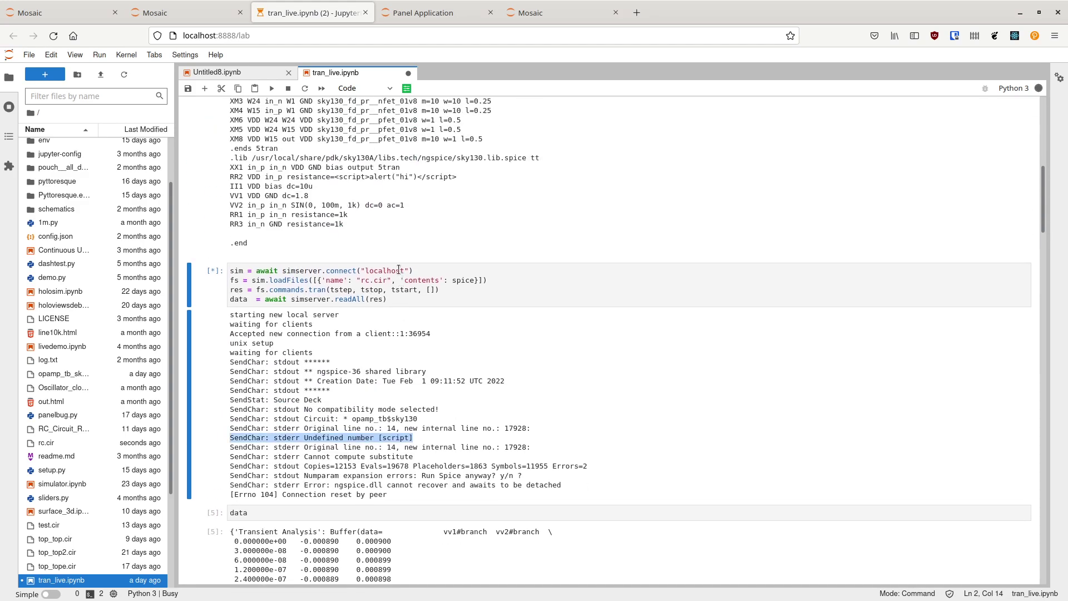
scroll(373, 316, up, 1)
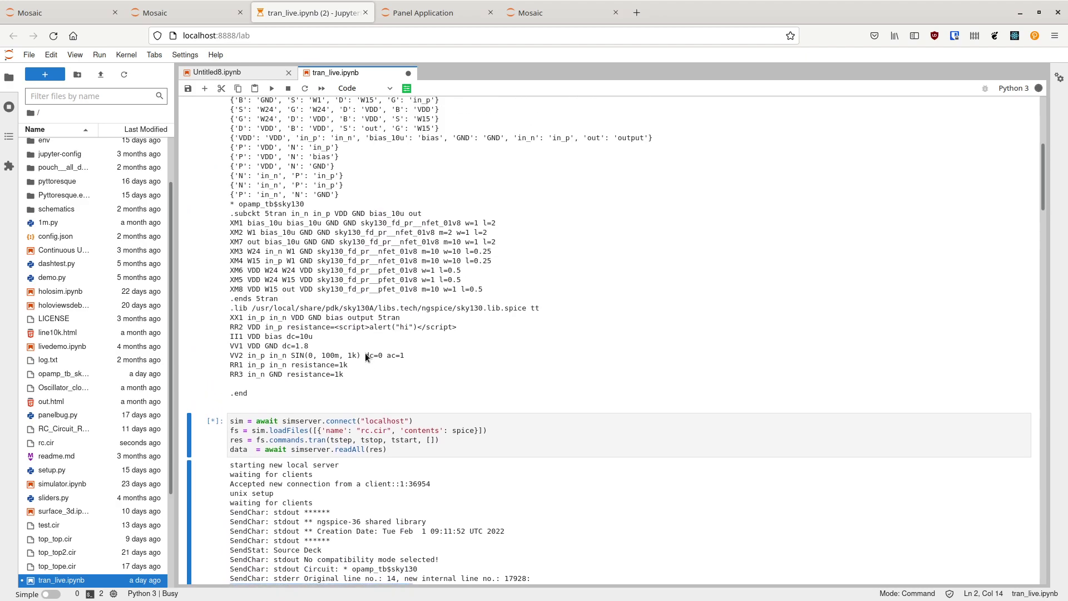
click(333, 327)
triple_click(334, 327)
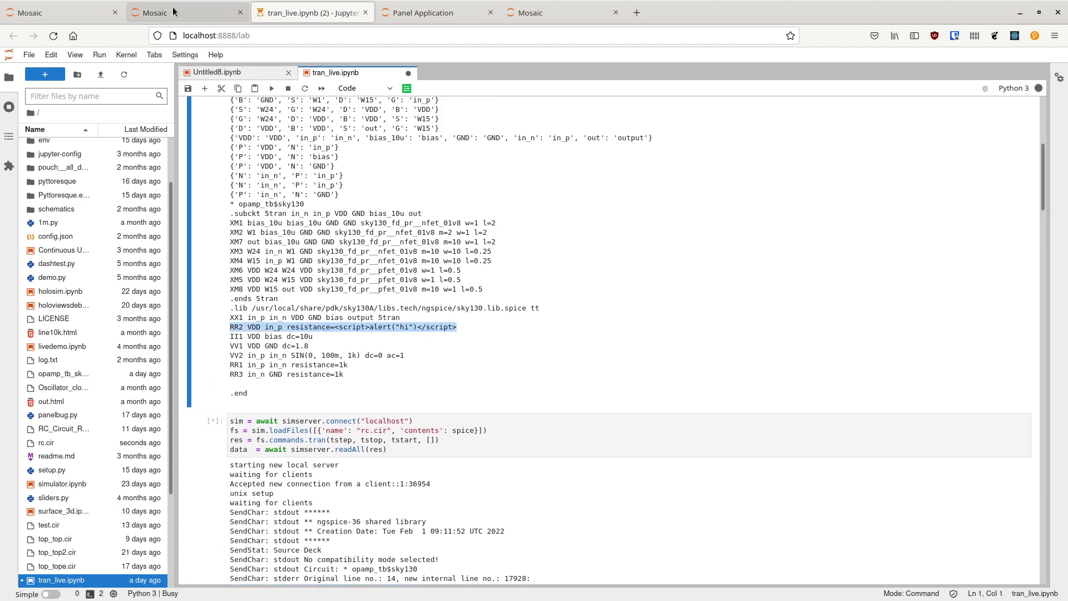
scroll(310, 249, up, 5)
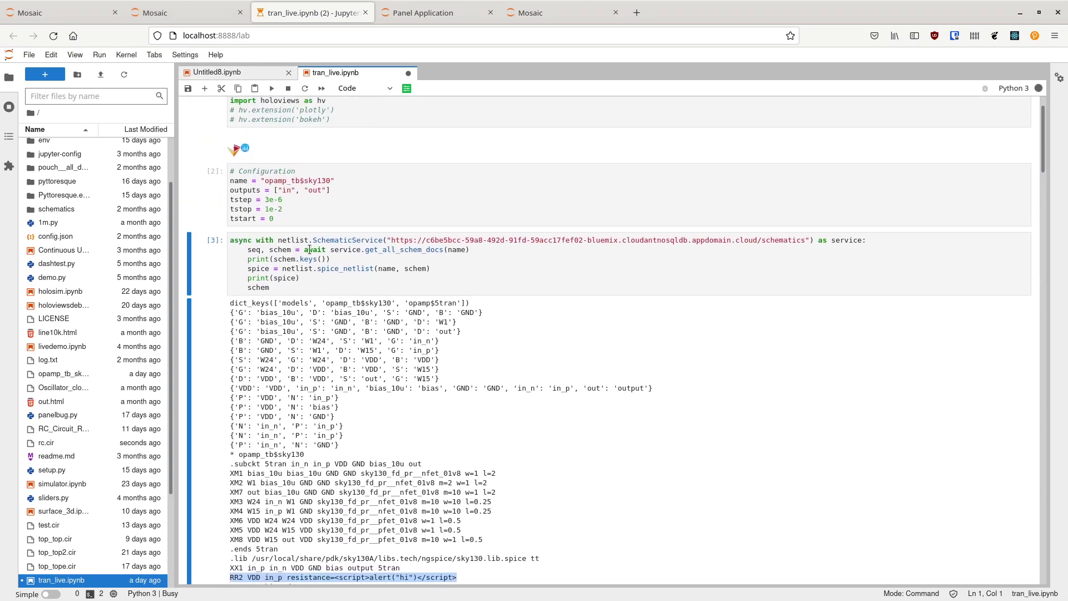
Check the testbench's name in the Mosaic library, then set the notebook's schematic name to "opamp_tb$mytest" and run the configuration cell
click(332, 182)
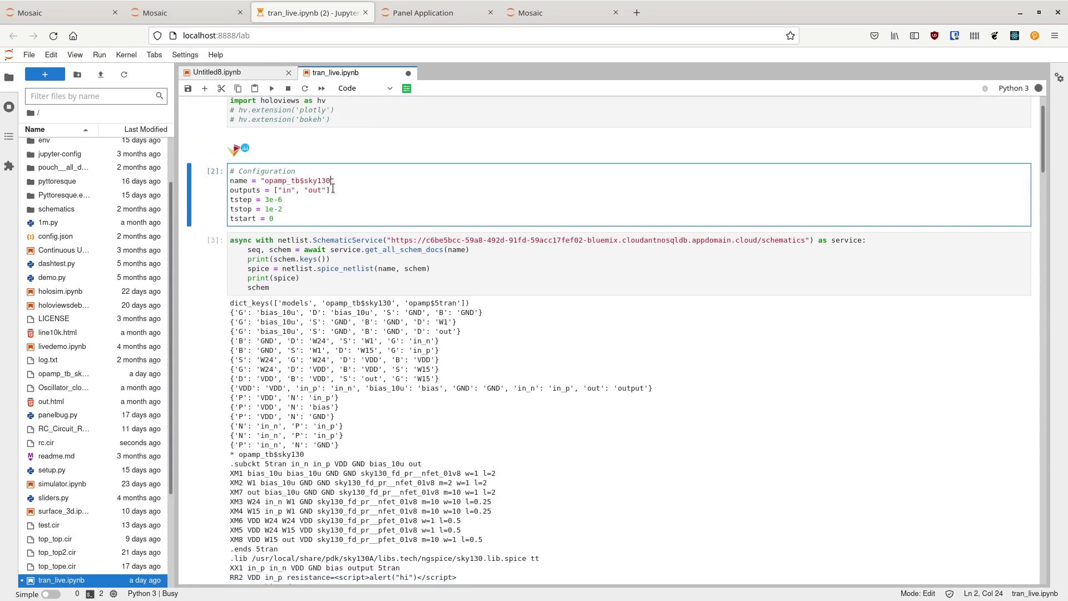
click(182, 16)
click(57, 20)
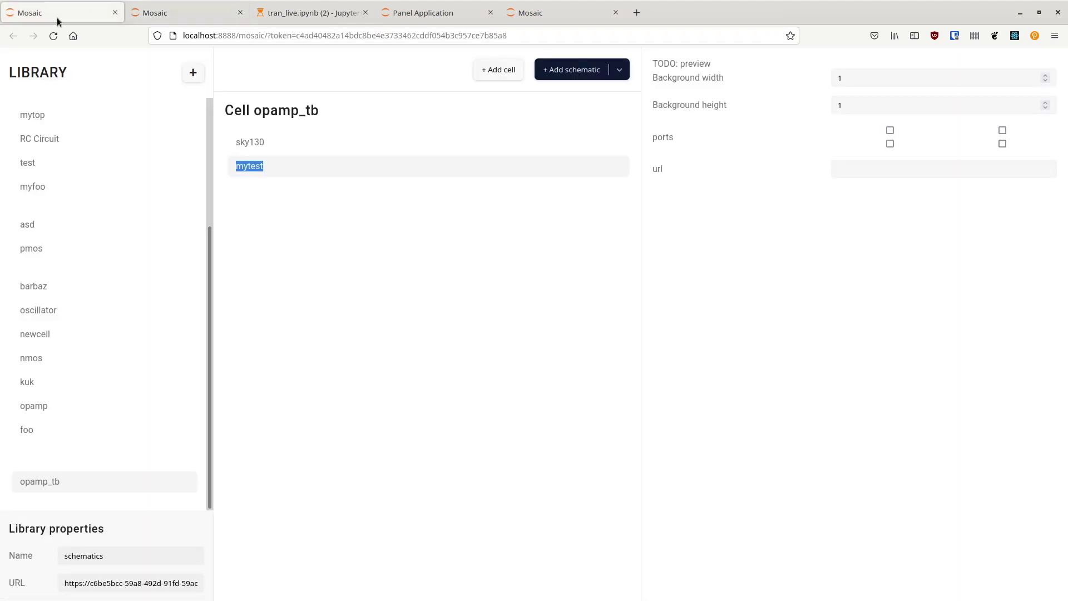
click(203, 12)
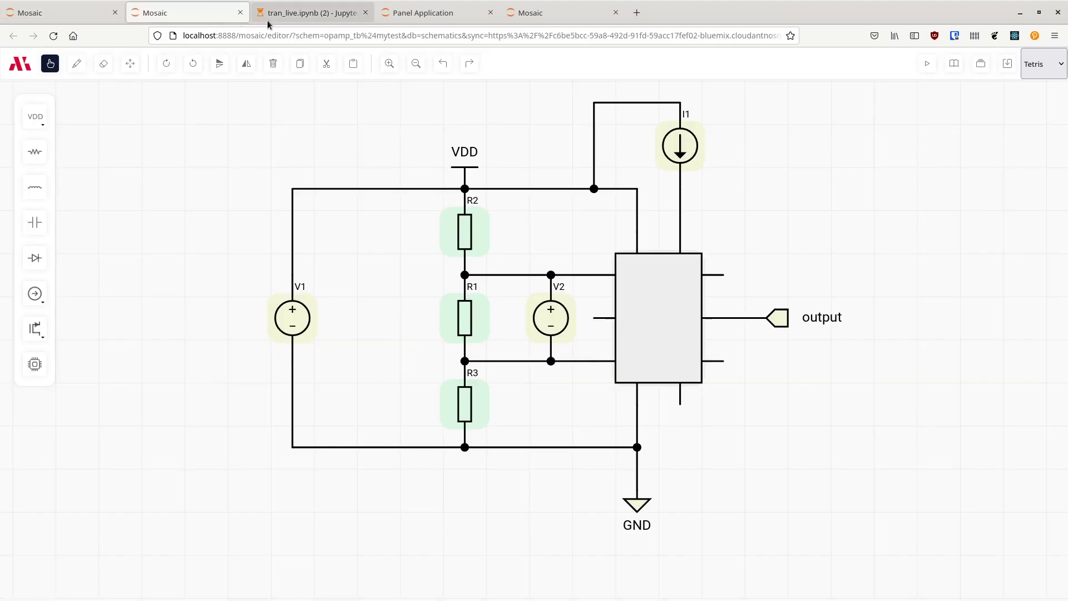
click(379, 14)
click(312, 15)
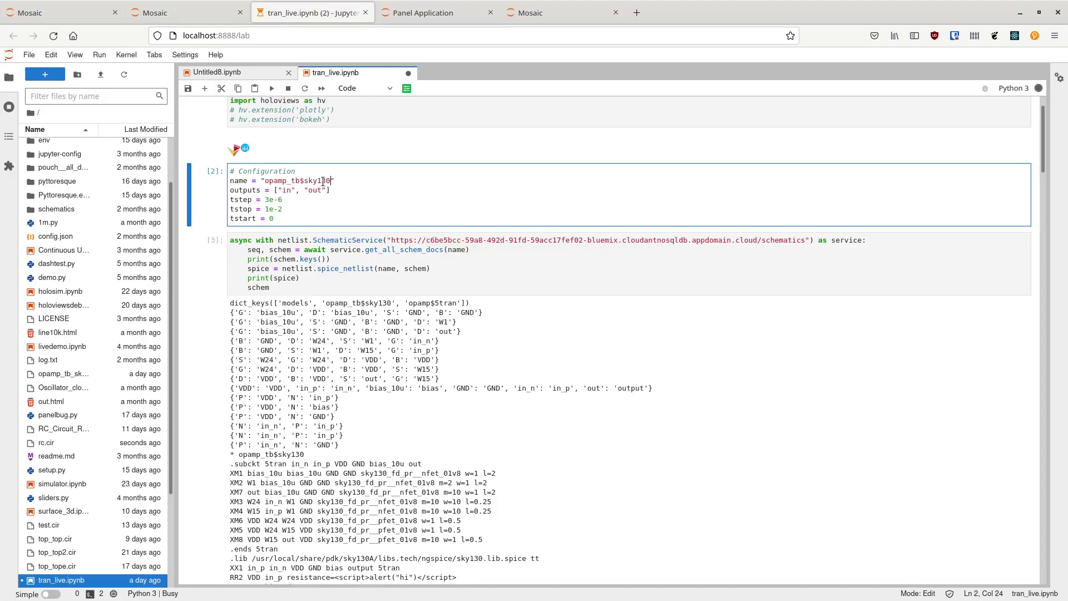
key(BackSpace)
key(BackSpace)
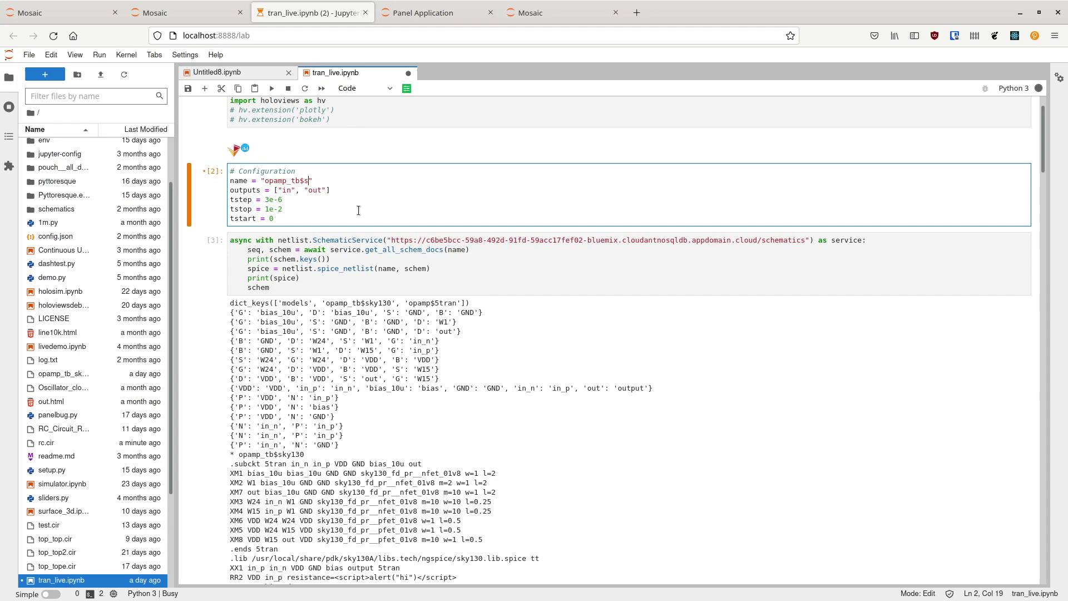
key(ctrl+Return)
Restart the tran_live.ipynb kernel and run all of the notebook's cells
click(398, 279)
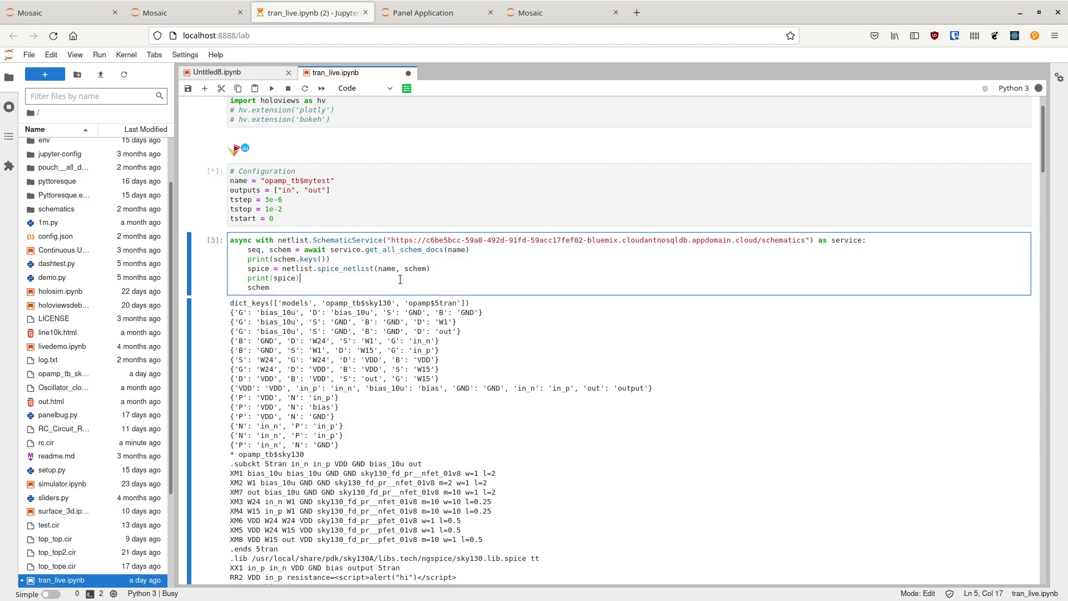
scroll(495, 325, down, 8)
scroll(495, 323, up, 3)
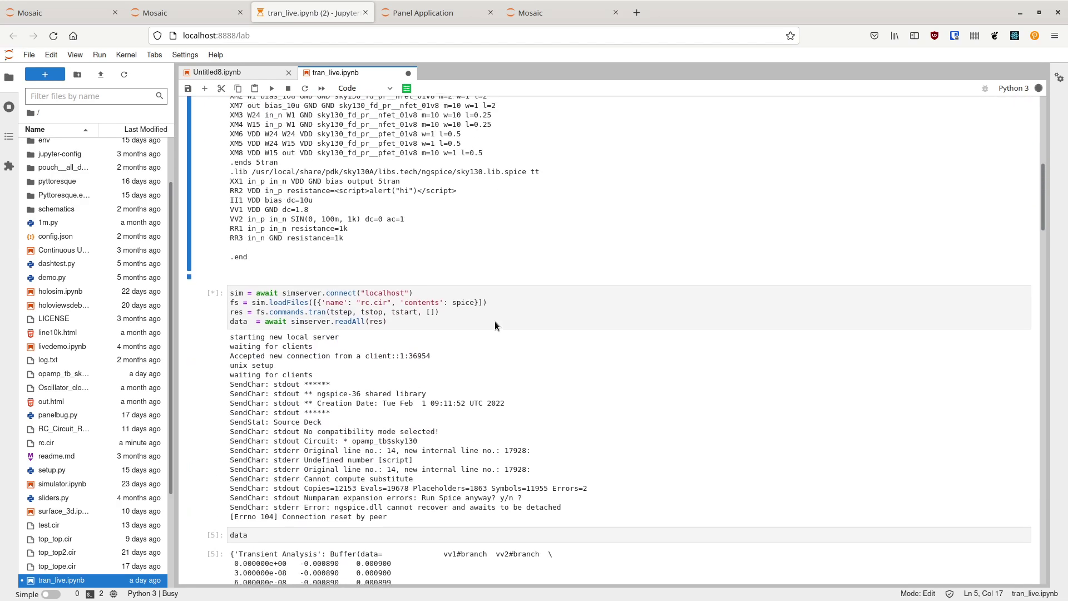
click(321, 88)
click(614, 341)
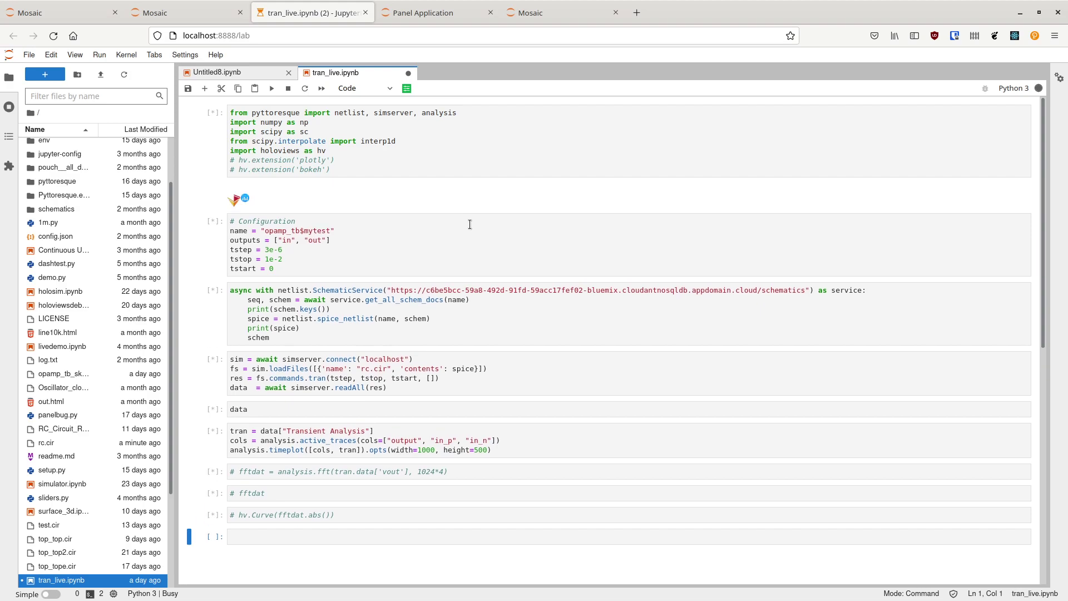
Examine the opamp_tb$mytest netlist, simulation log, transient data columns and timeplot cell output
scroll(455, 237, down, 3)
scroll(455, 236, down, 4)
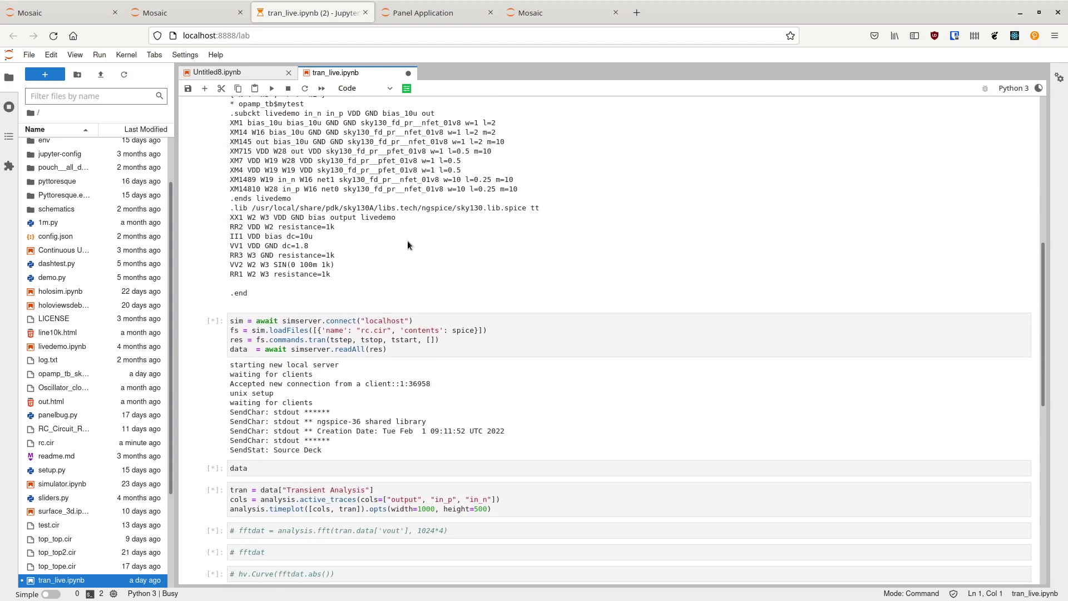
scroll(412, 242, down, 2)
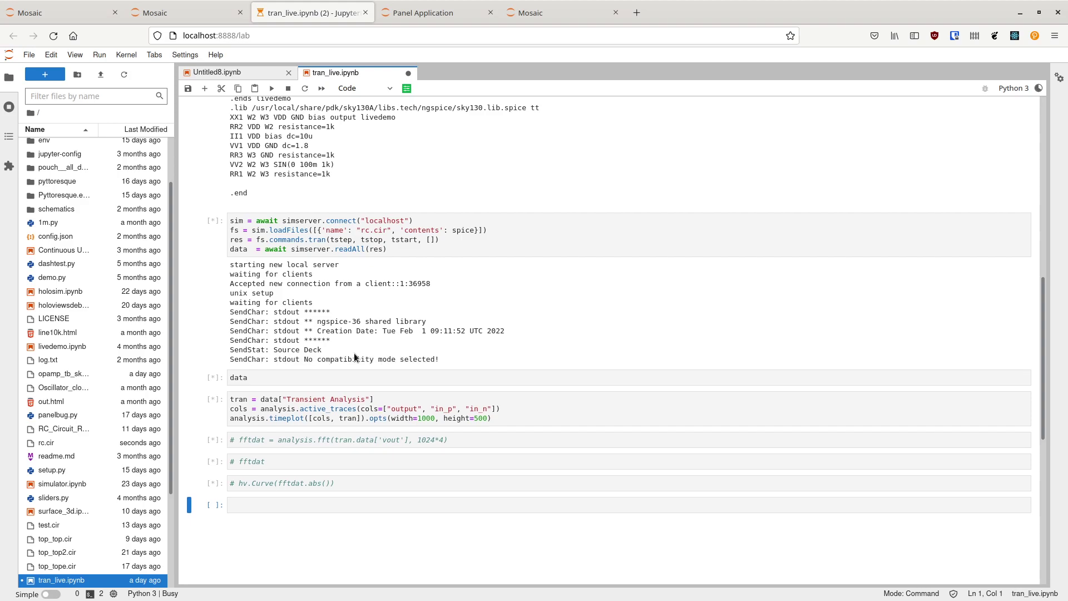
scroll(436, 365, down, 10)
scroll(509, 380, down, 7)
scroll(509, 379, up, 4)
scroll(510, 379, down, 15)
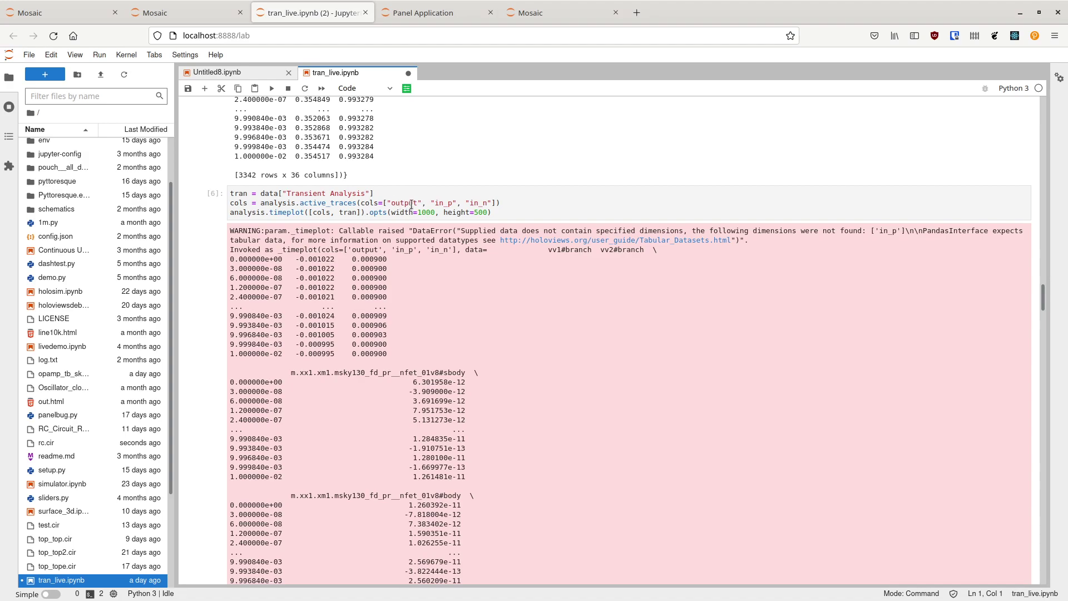
scroll(409, 195, up, 10)
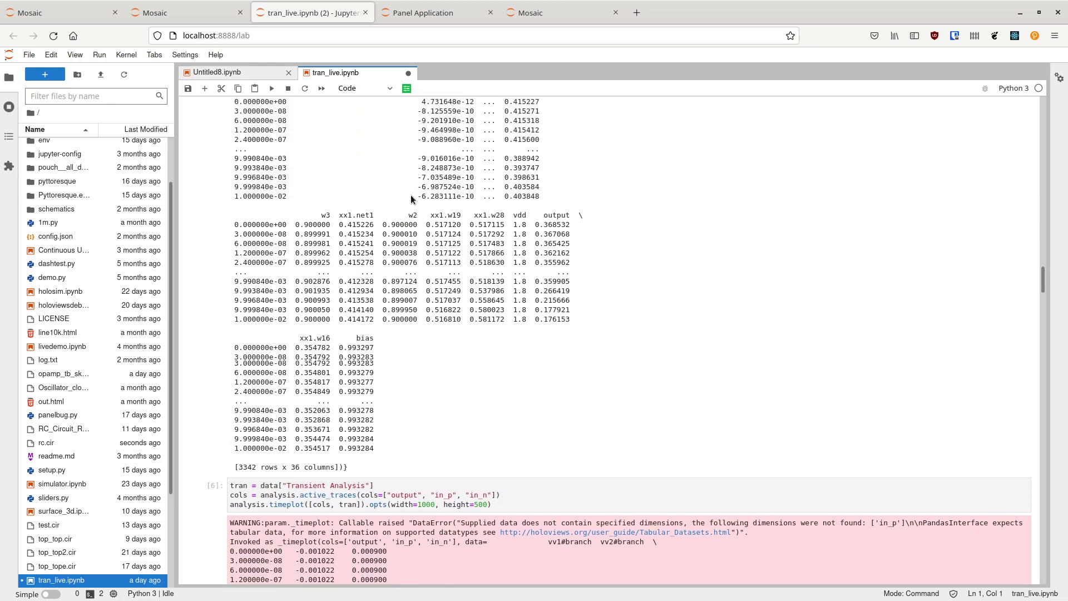
scroll(431, 265, up, 2)
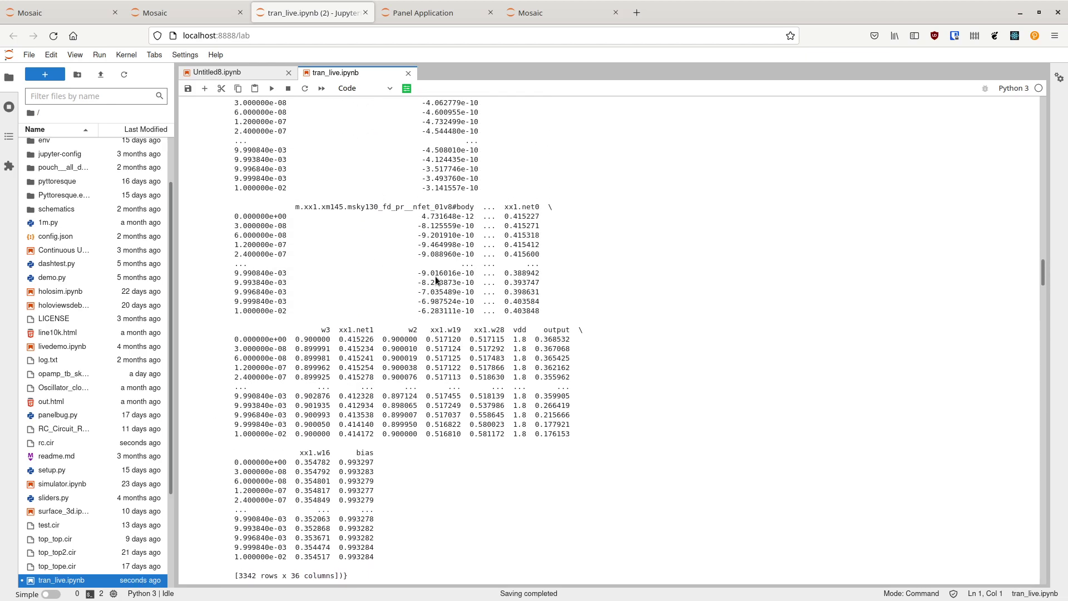
In the Mosaic testbench schematic, place a port on the node above resistor R1 and another on the node below it
scroll(435, 276, up, 7)
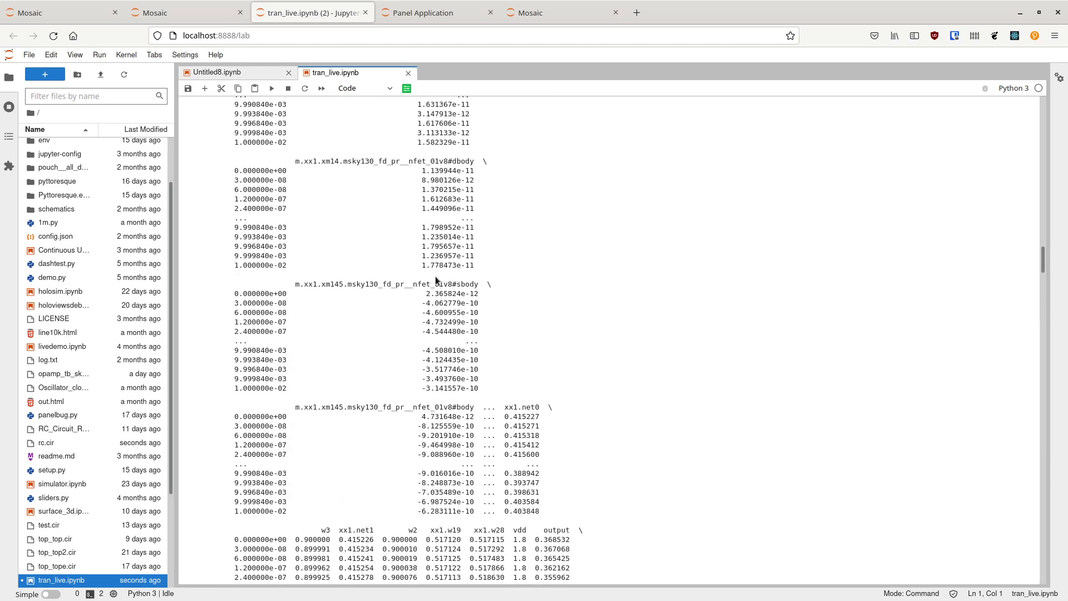
scroll(435, 276, up, 3)
click(168, 14)
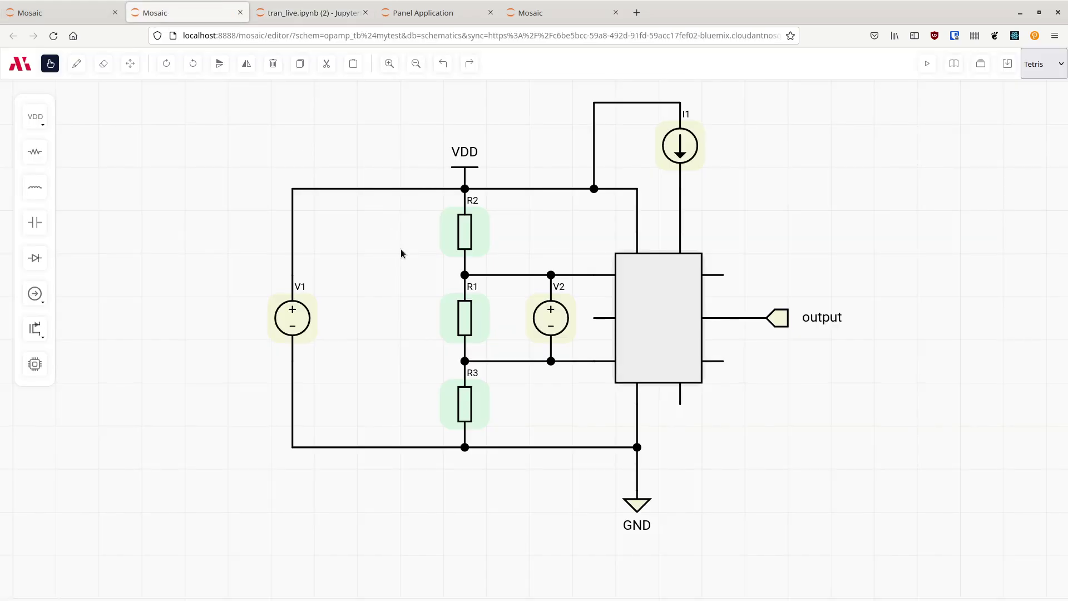
click(424, 286)
key(p)
click(447, 288)
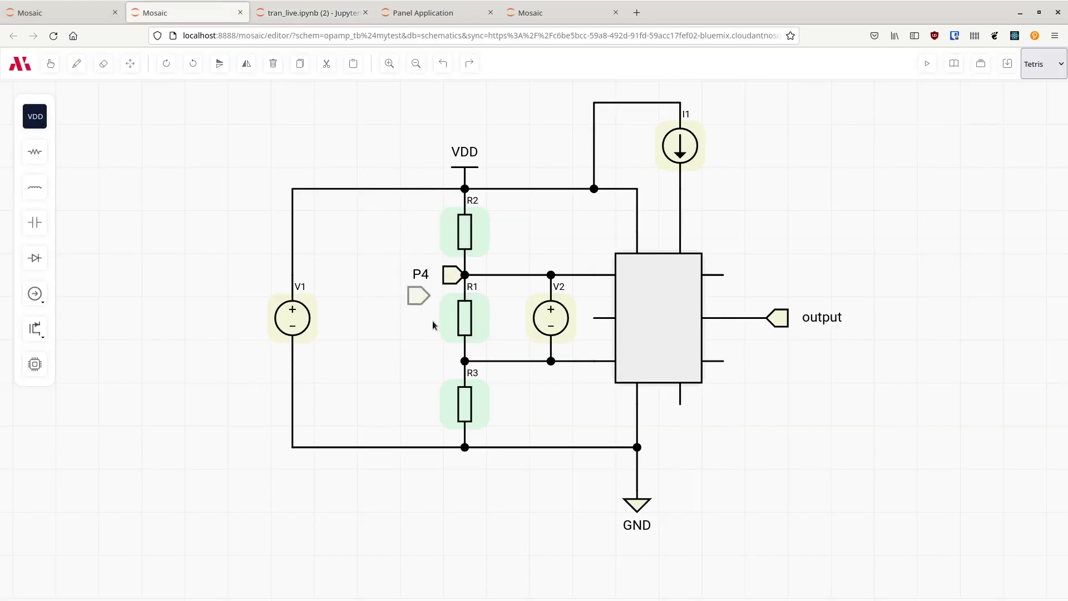
click(446, 362)
key(Escape)
Name the port above R1 "in_p" and the port below R1 "in_n"
click(452, 274)
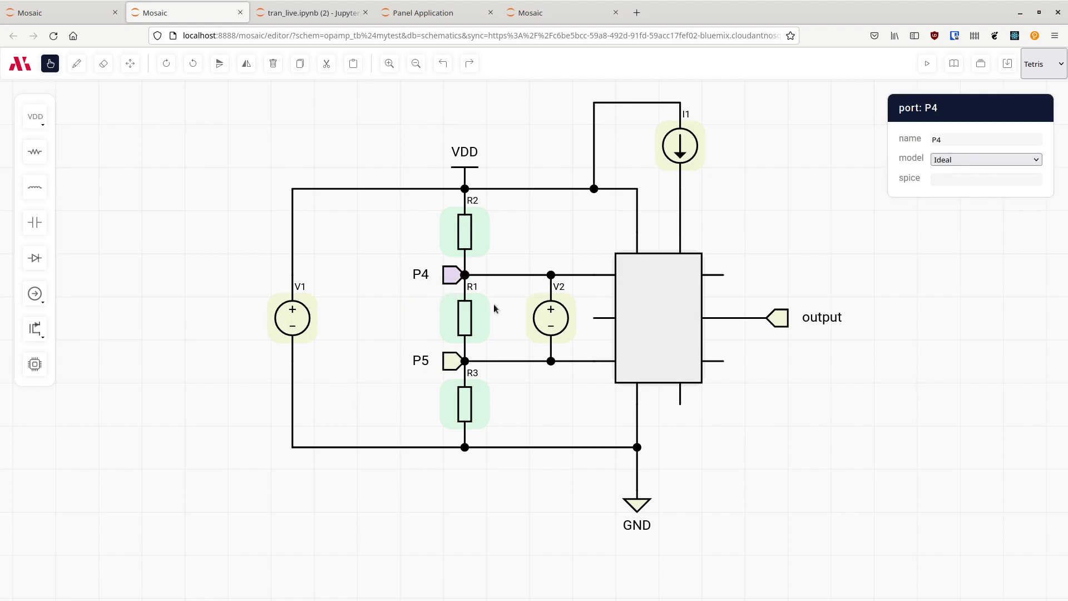
double_click(973, 139)
text(in_p)
key(Return)
click(454, 357)
double_click(980, 140)
text(in_n)
click(971, 359)
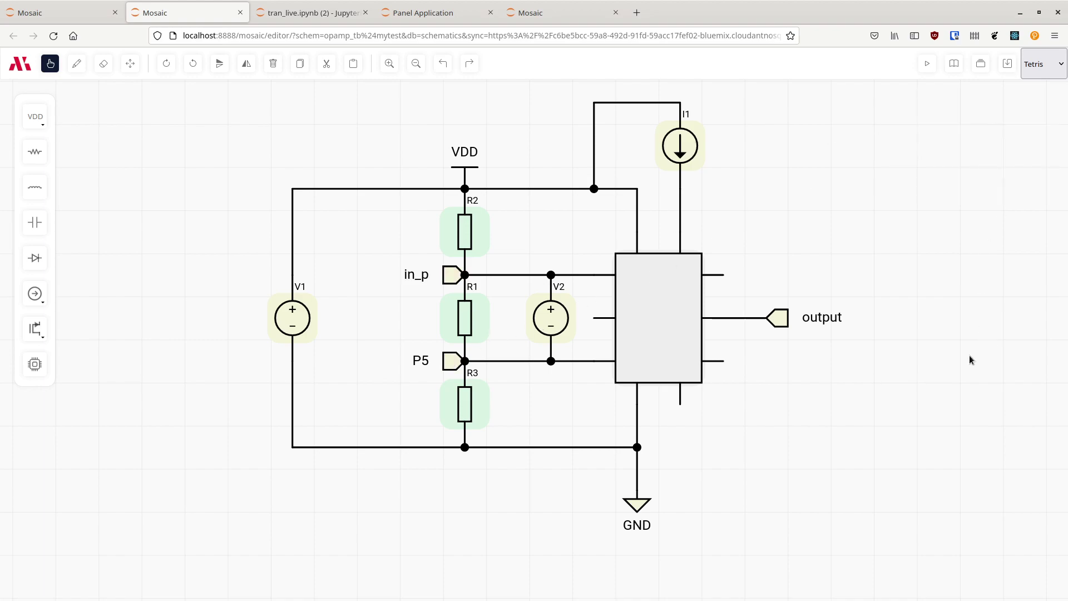
click(693, 292)
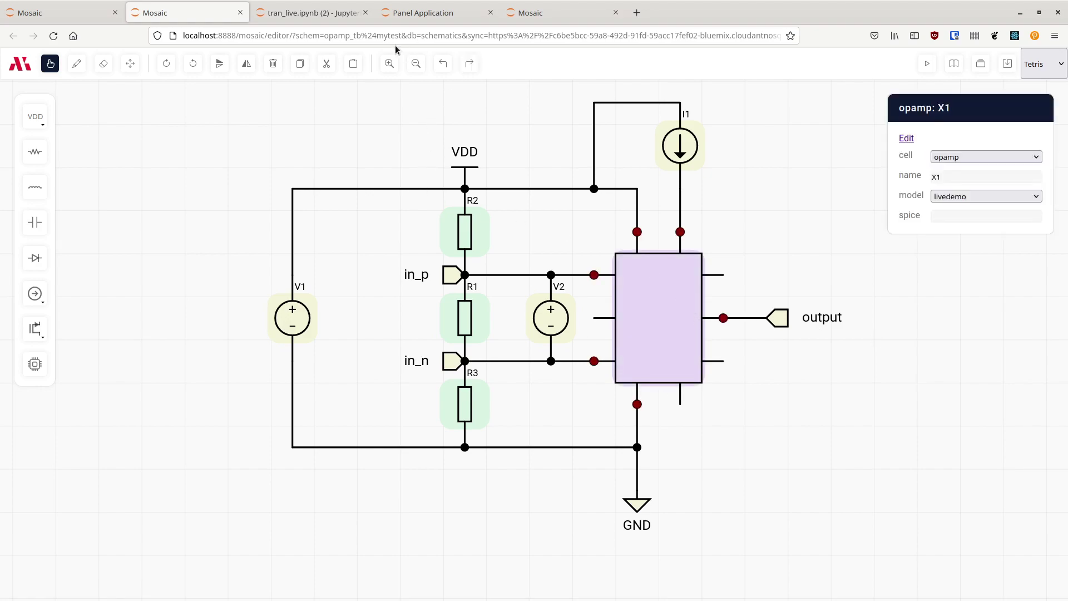
Restart the tran_live.ipynb kernel, rerun all cells and view the timeplot of output, in_p and in_n
click(318, 23)
click(321, 88)
click(615, 344)
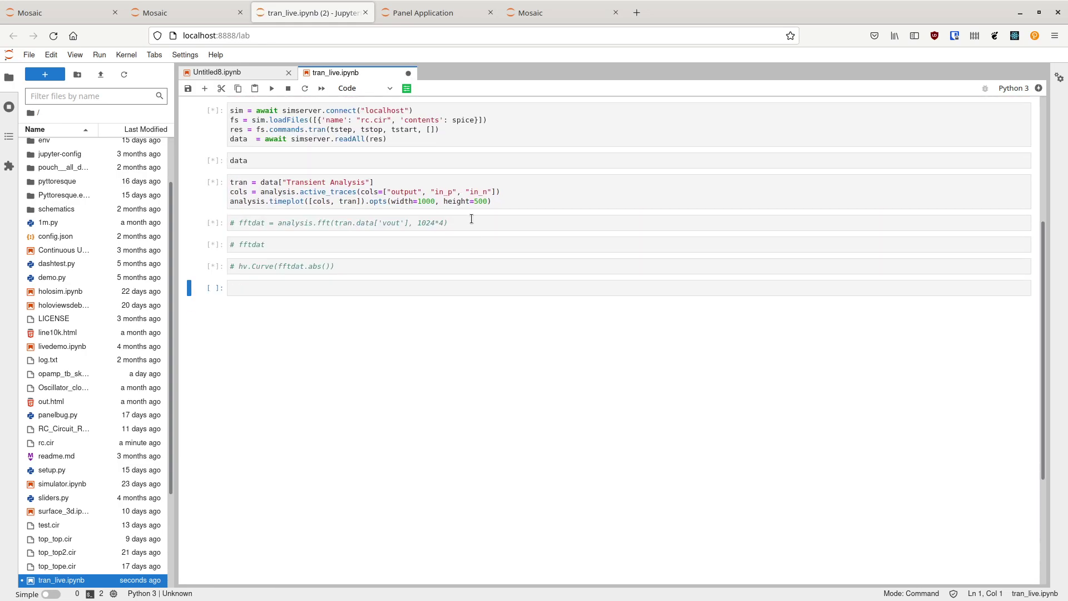
scroll(481, 212, up, 2)
click(488, 243)
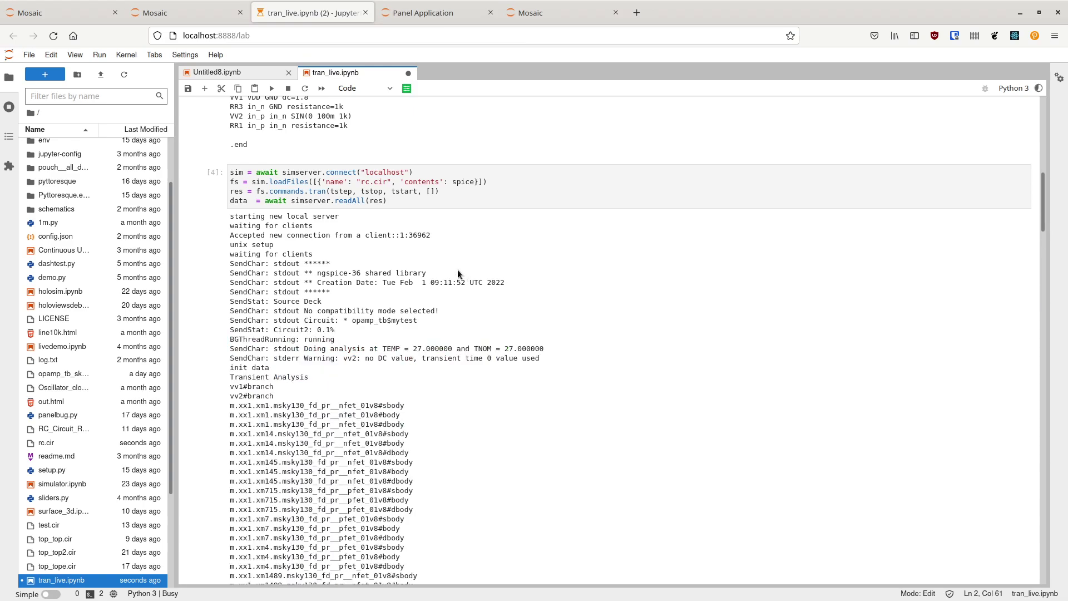
scroll(496, 323, down, 3)
scroll(496, 327, down, 15)
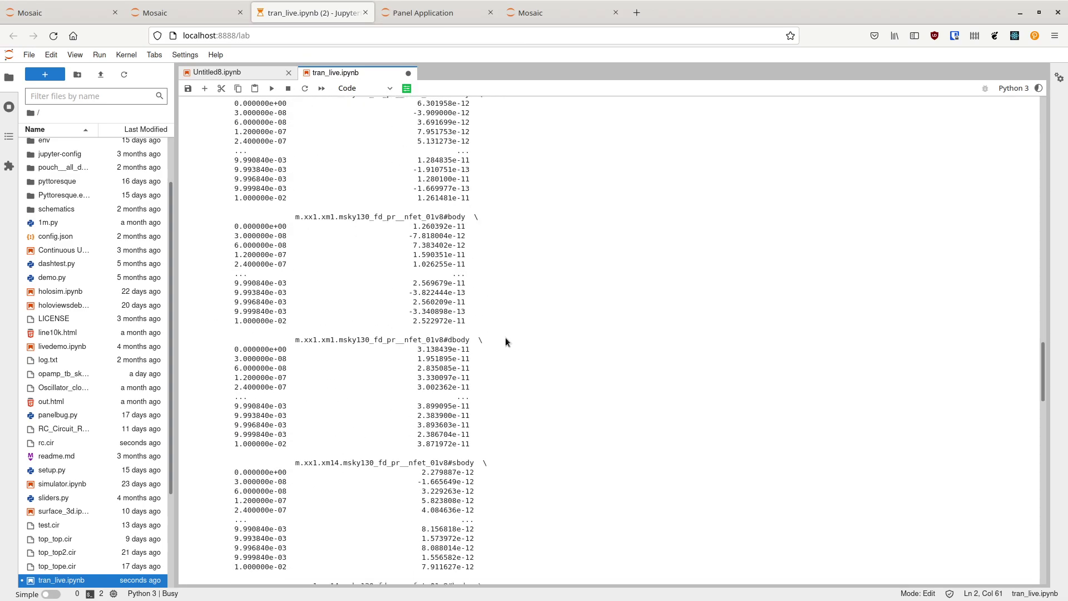
scroll(522, 326, down, 3)
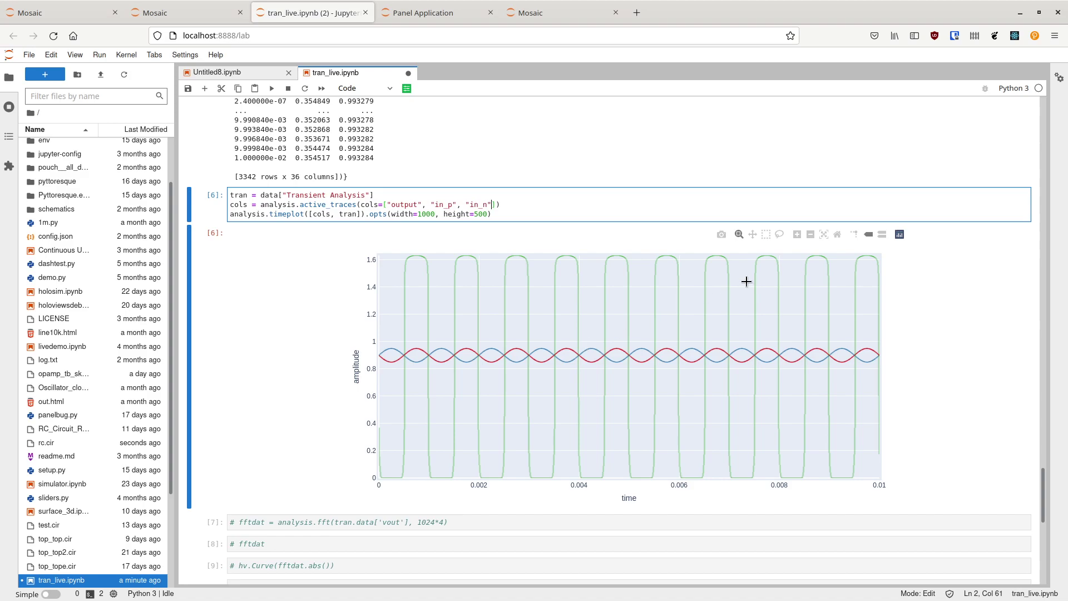
Examine the crossing of the traces near time 0.005 in the timeplot, then reset the plot's view
drag(574, 343, 713, 348)
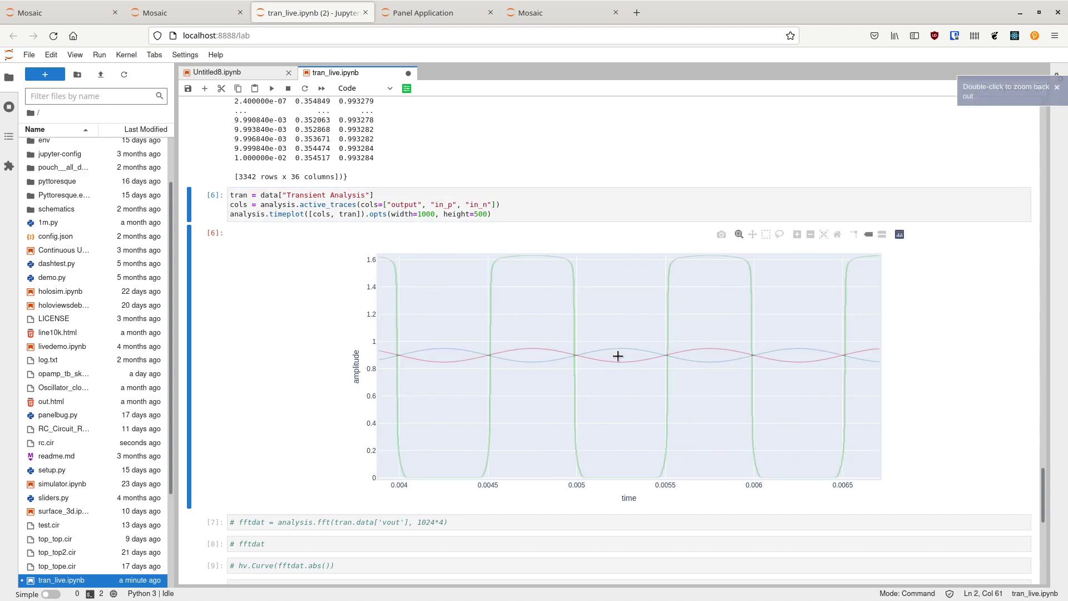
drag(560, 333, 587, 373)
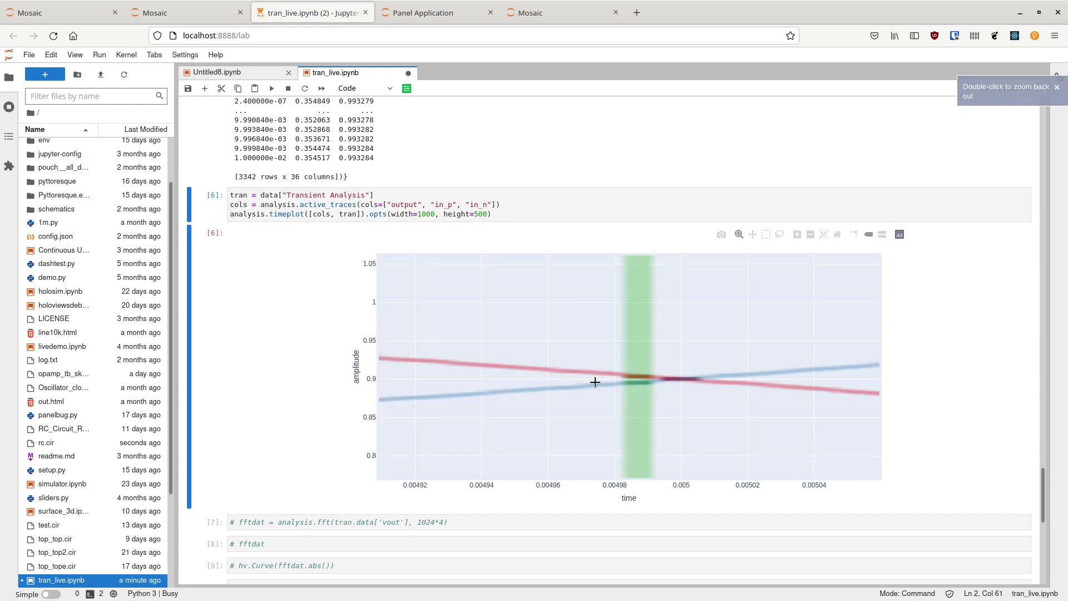
drag(649, 299, 718, 393)
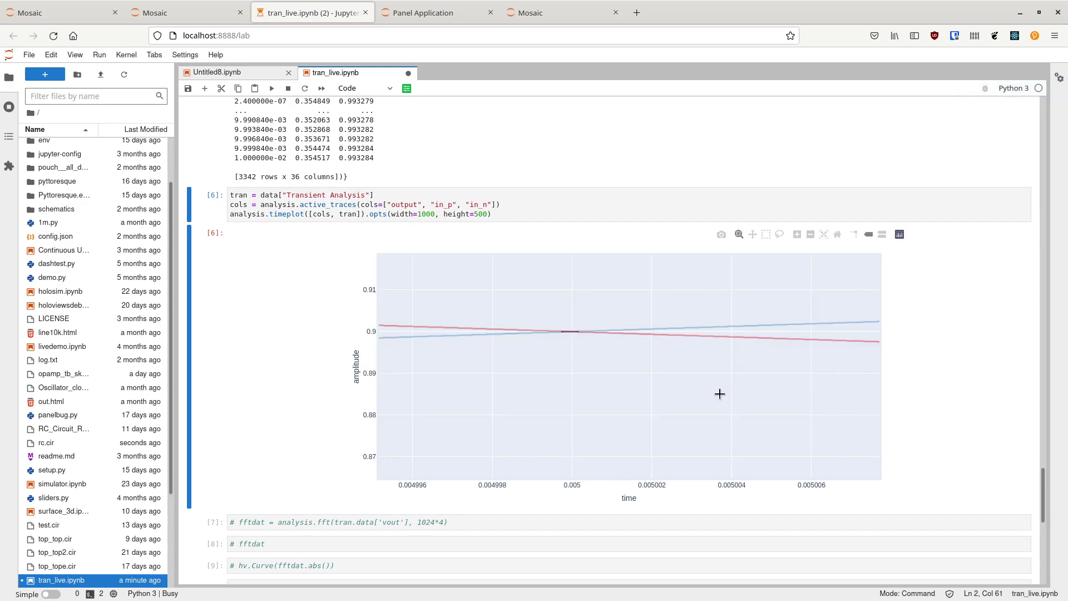
click(837, 234)
Reload the Panel Application and run a transient simulation with the stop time set to 0.01
click(429, 13)
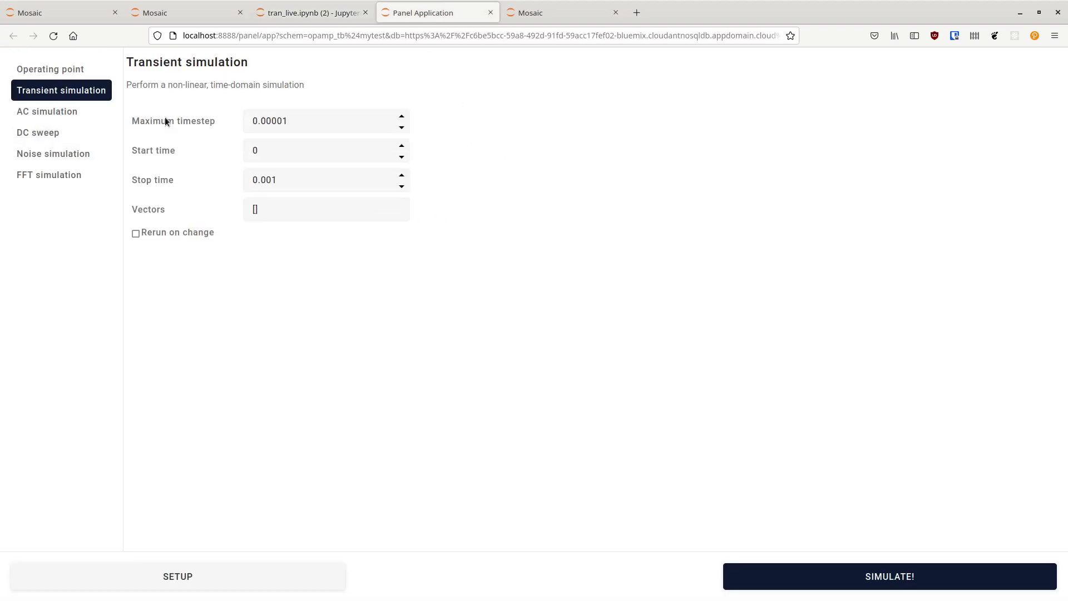
click(53, 35)
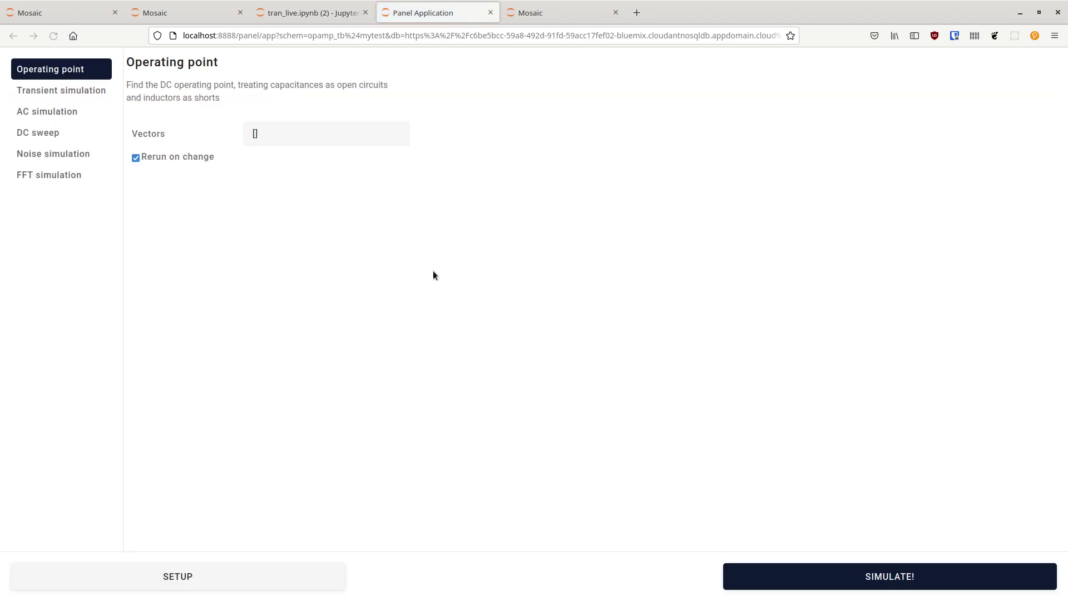
click(64, 91)
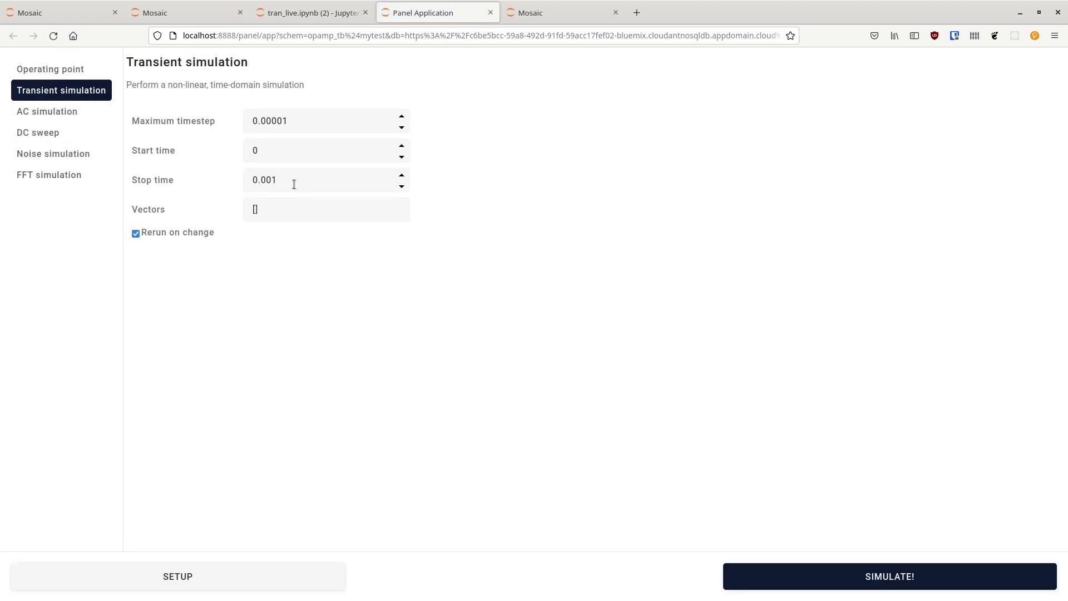
click(275, 180)
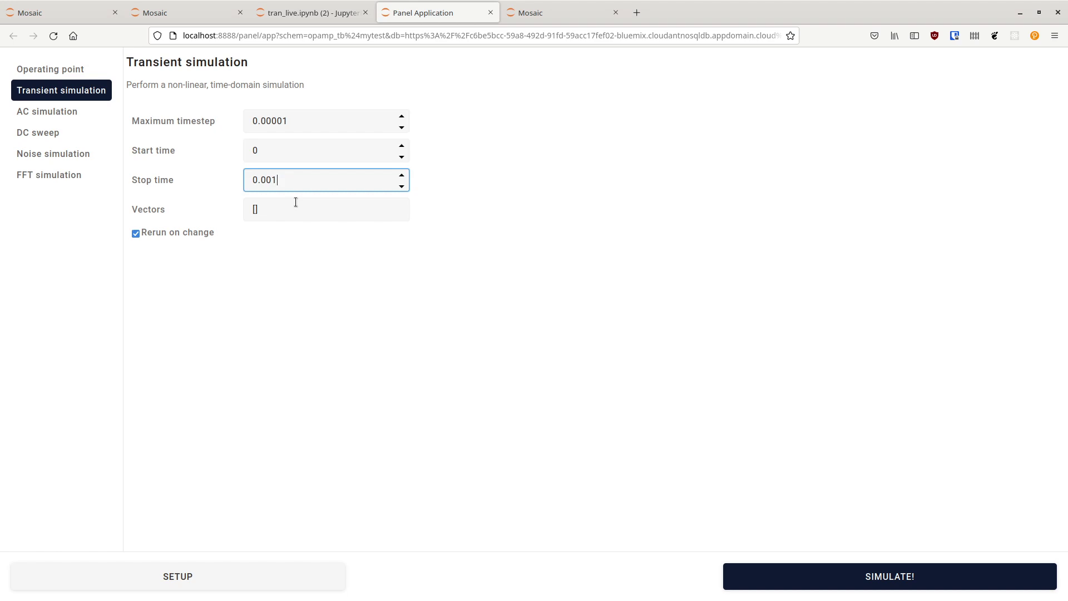
click(864, 576)
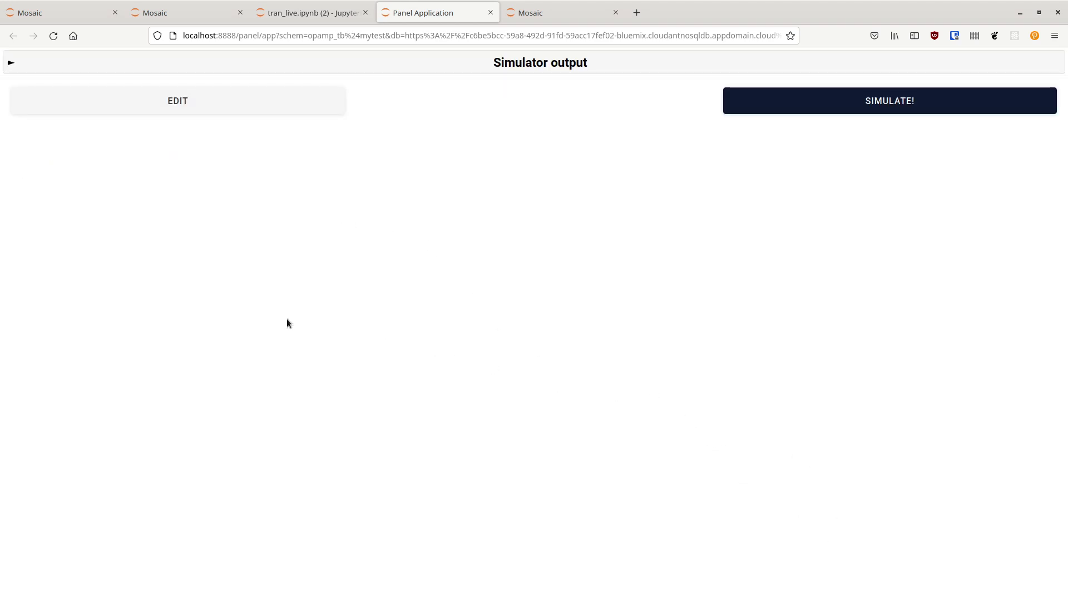
click(11, 62)
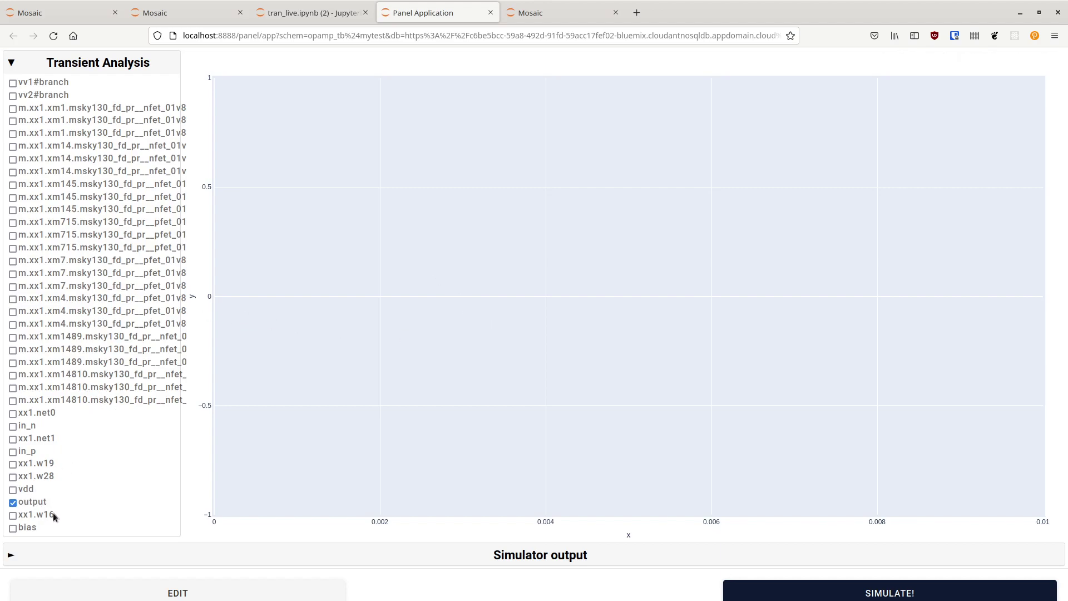
Plot in_n and in_p together with output in the Transient Analysis, and pan the plot to examine the waveforms
click(28, 427)
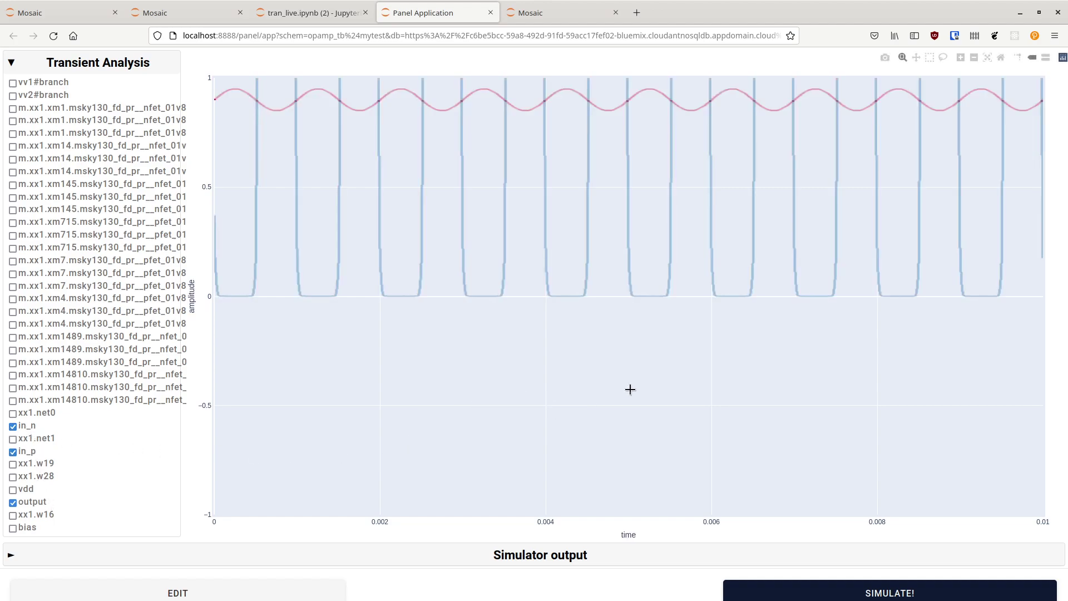
click(916, 58)
drag(796, 148, 815, 258)
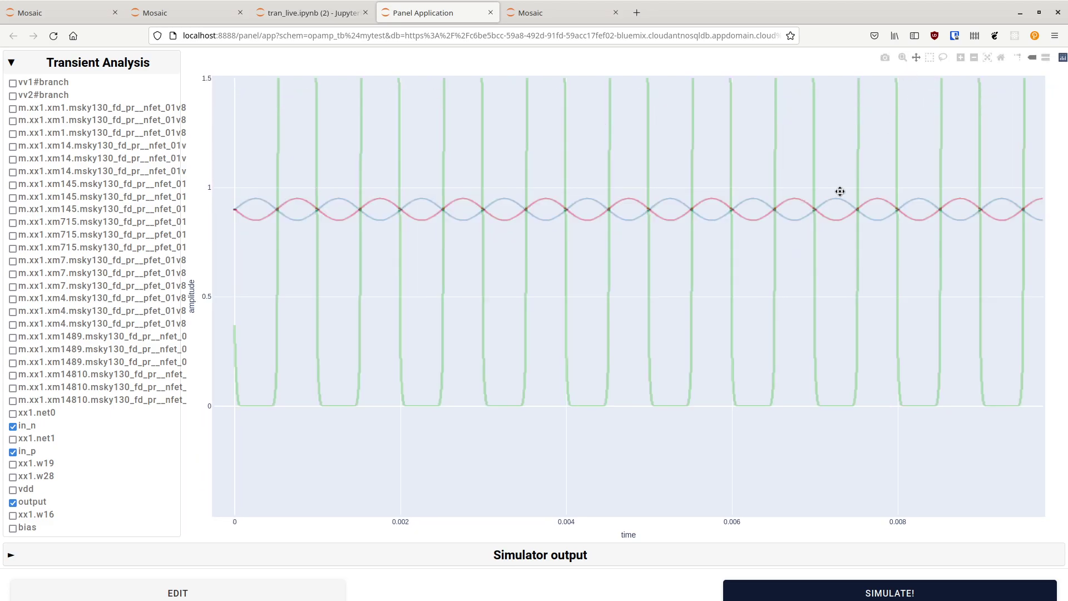
drag(839, 190, 825, 229)
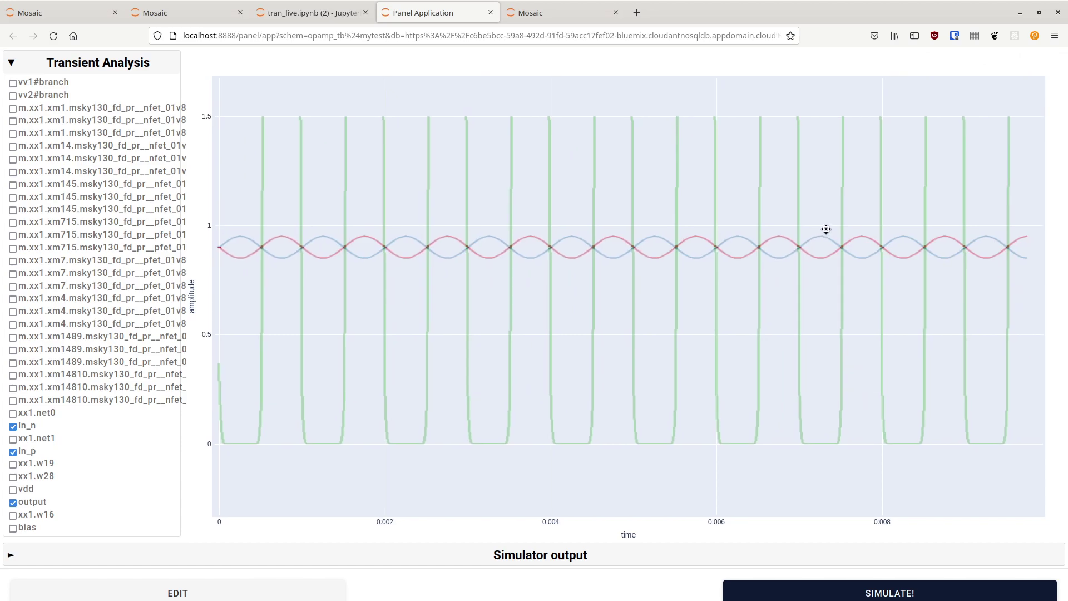
Check the AC simulation settings, then rerun the transient simulation with its existing settings and expand the simulator output
click(183, 593)
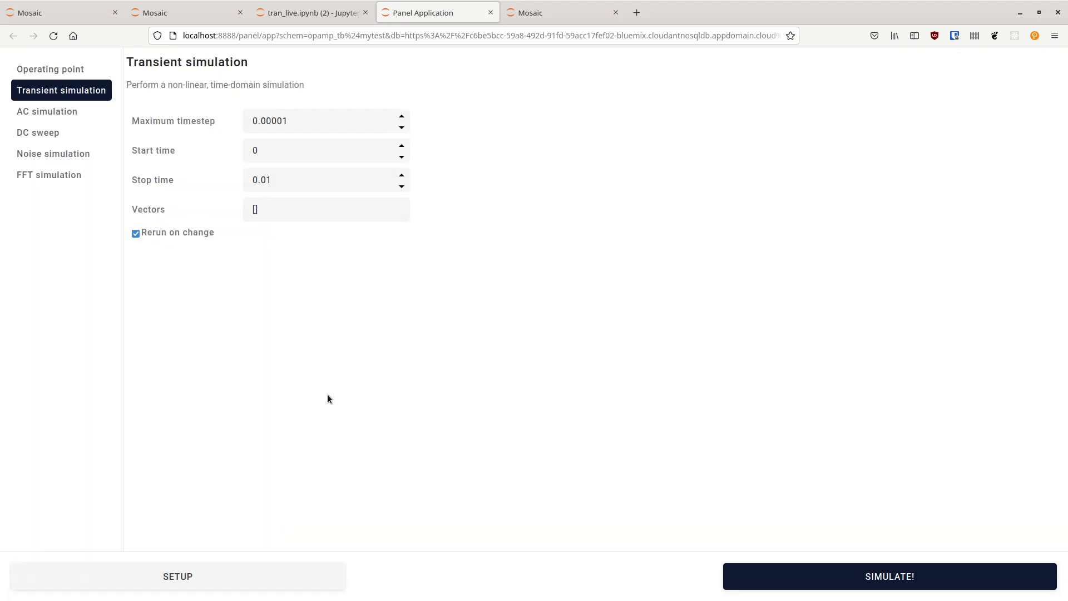
click(40, 111)
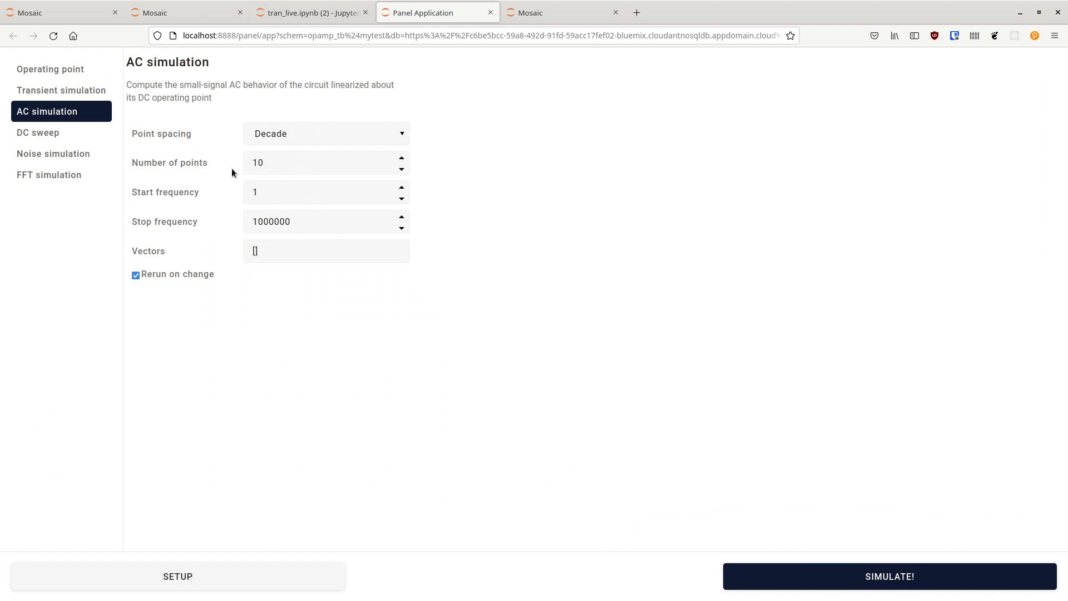
click(69, 91)
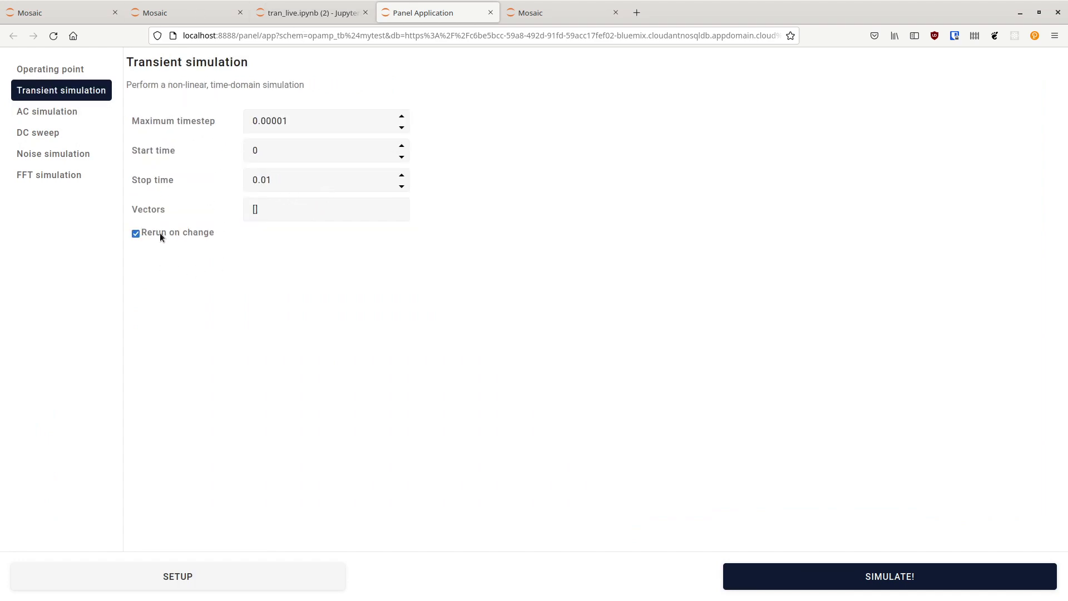
click(852, 578)
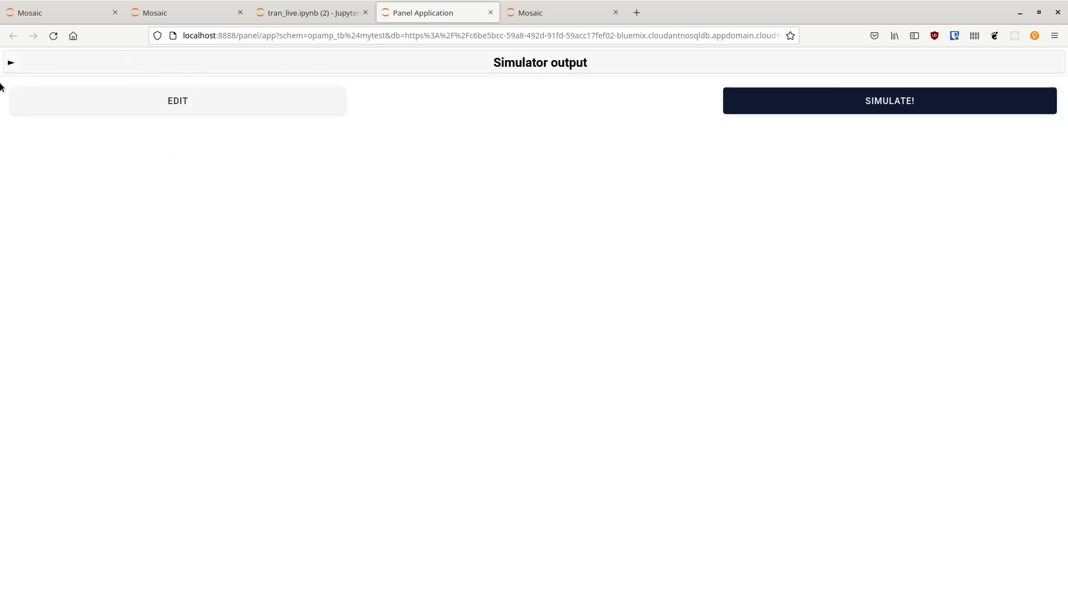
click(10, 64)
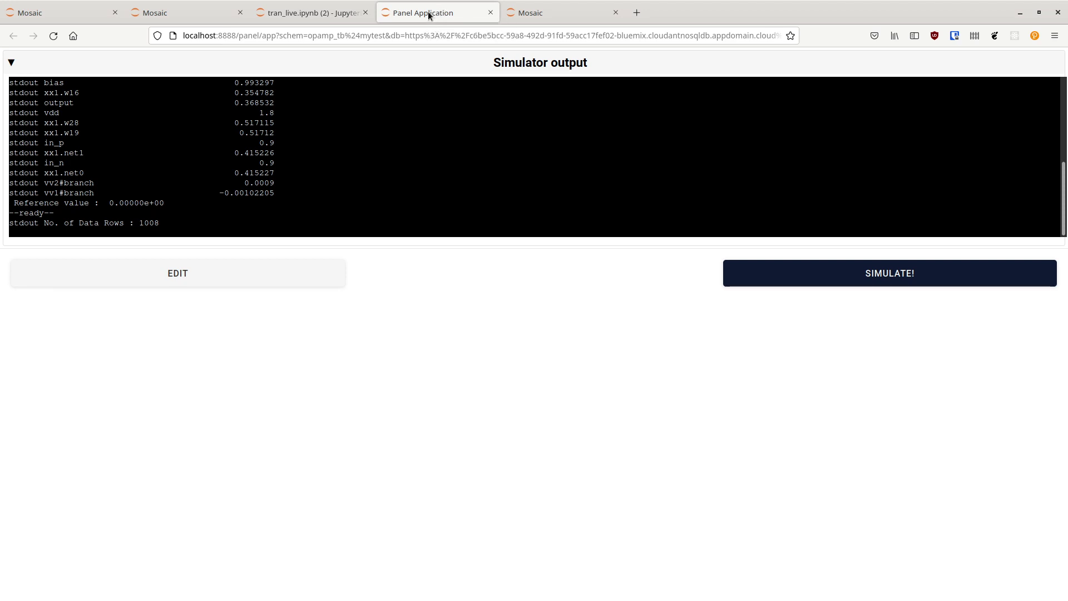
Move the Panel Application into its own window and tile it side by side with the Mosaic opamp schematic
drag(429, 14, 453, 59)
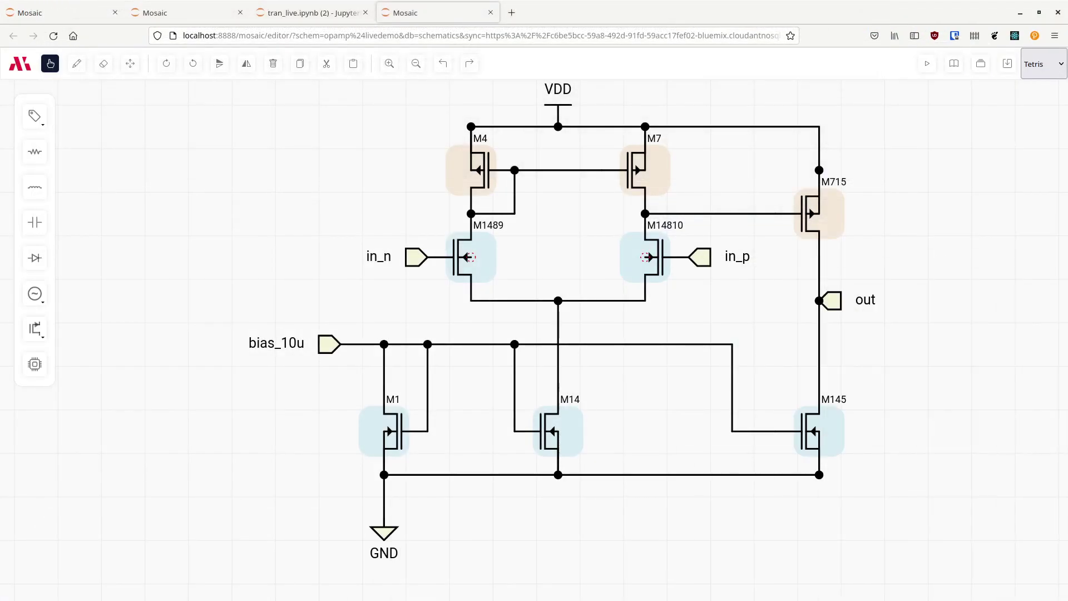
drag(973, 196, 1065, 133)
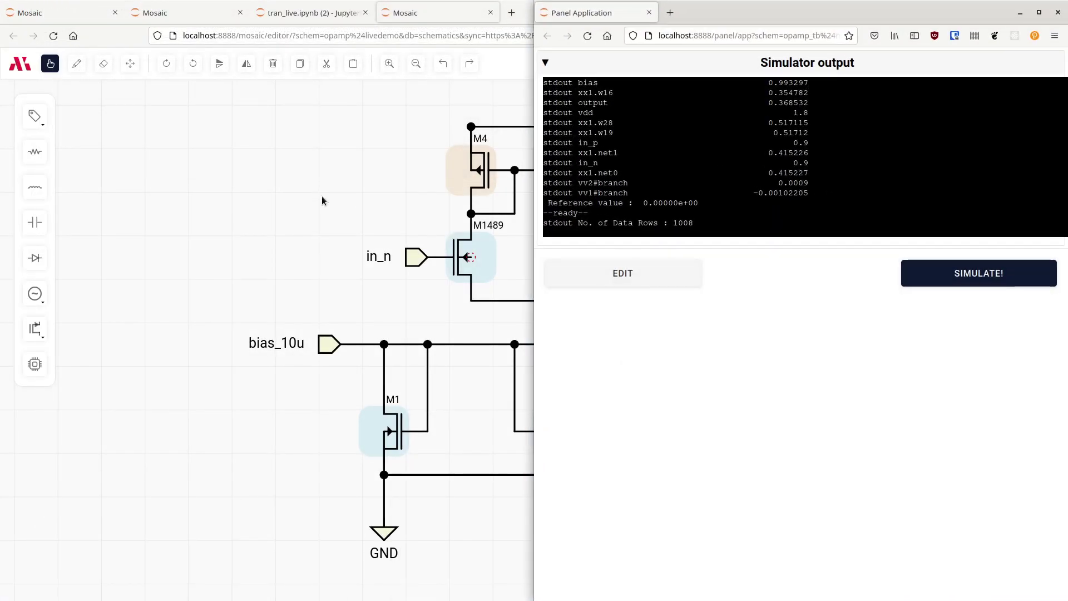
click(312, 163)
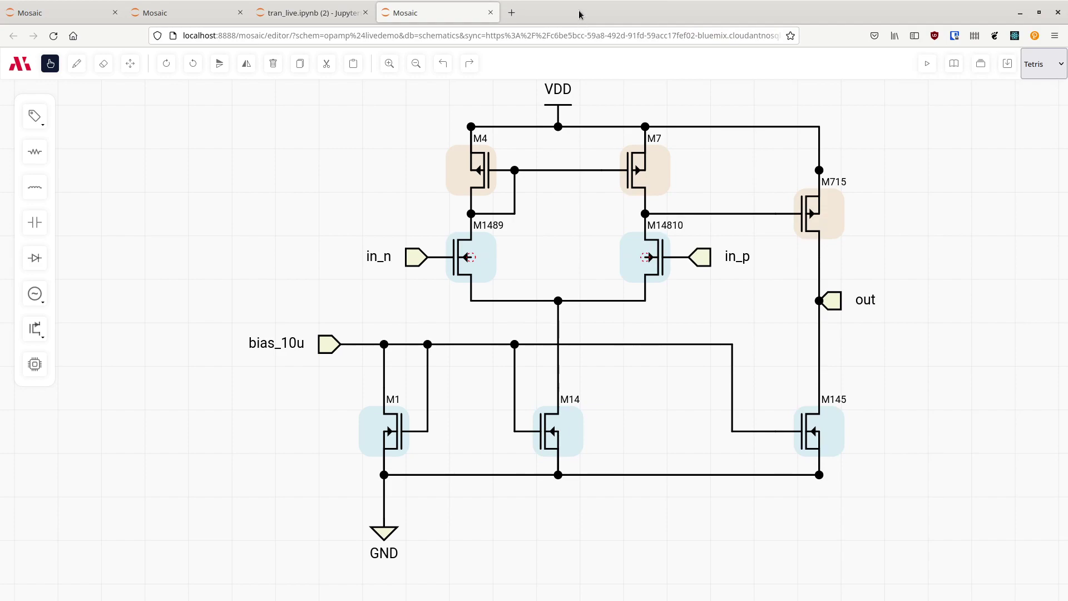
key(super+Left)
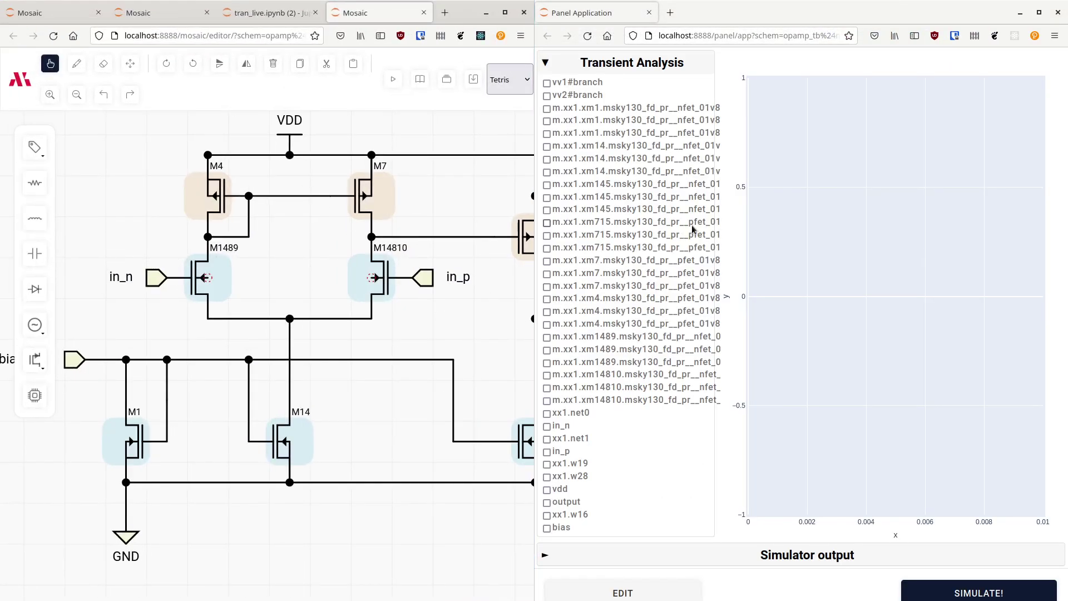
Show the output, in_n and in_p traces in the Transient Analysis plot of the tiled window
click(573, 502)
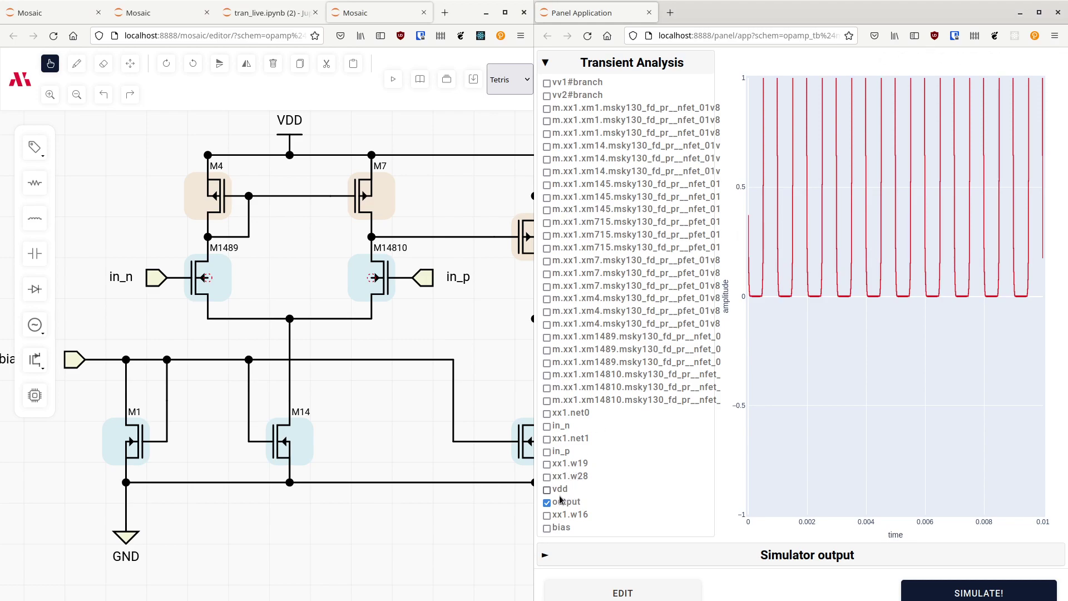
click(547, 425)
Wire the body terminals of M14810 and M1489 together and connect that wire down to the GND rail
drag(460, 329, 412, 333)
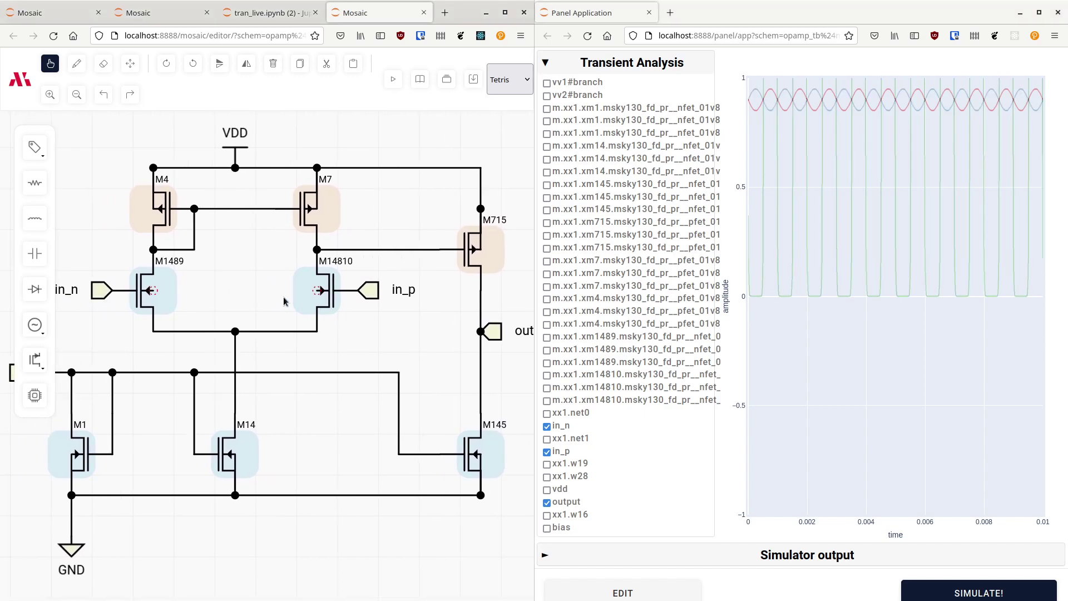
click(316, 296)
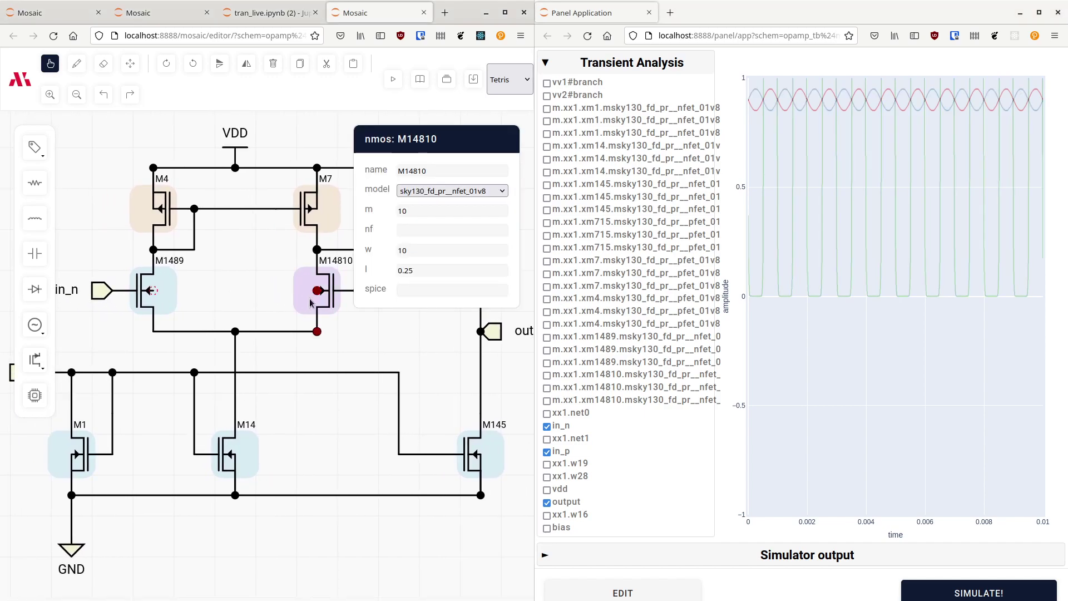
click(199, 311)
key(d)
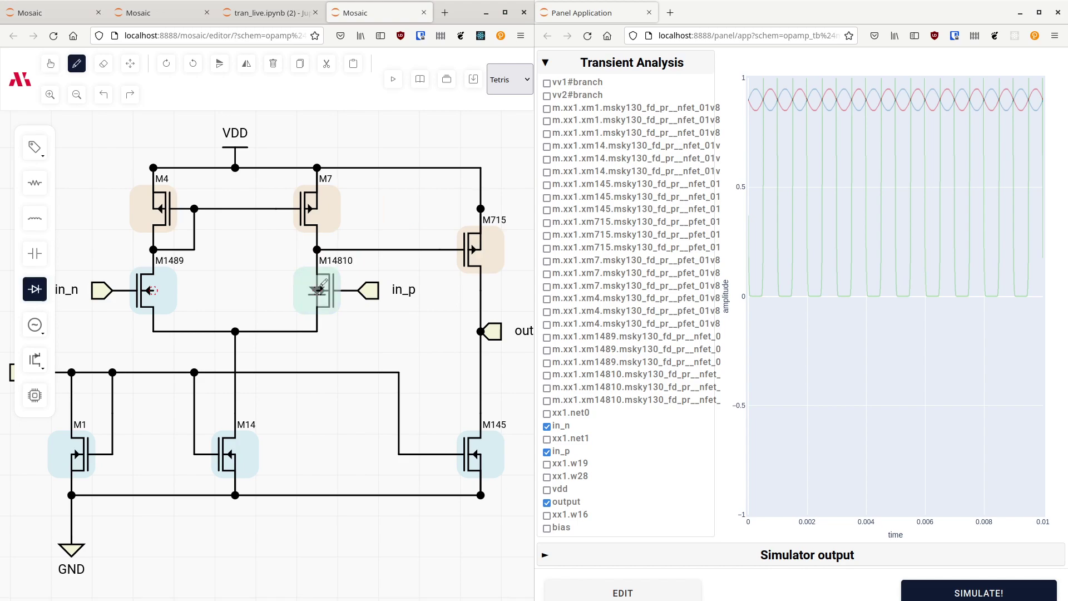
key(Escape)
drag(318, 288, 148, 290)
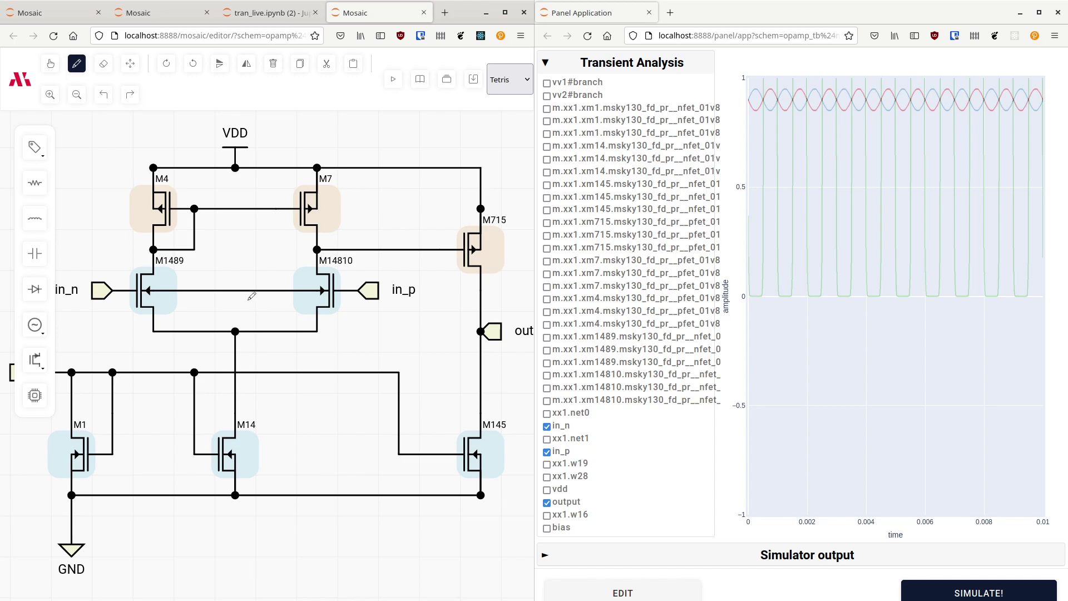
drag(275, 291, 276, 494)
key(Escape)
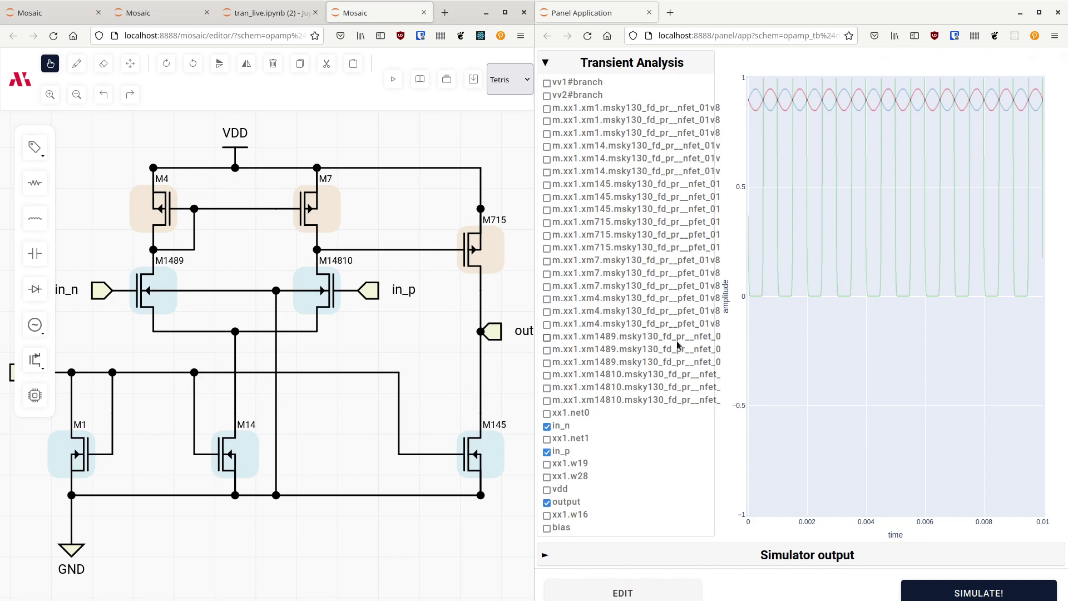
Show the overview of the open windows
key(super)
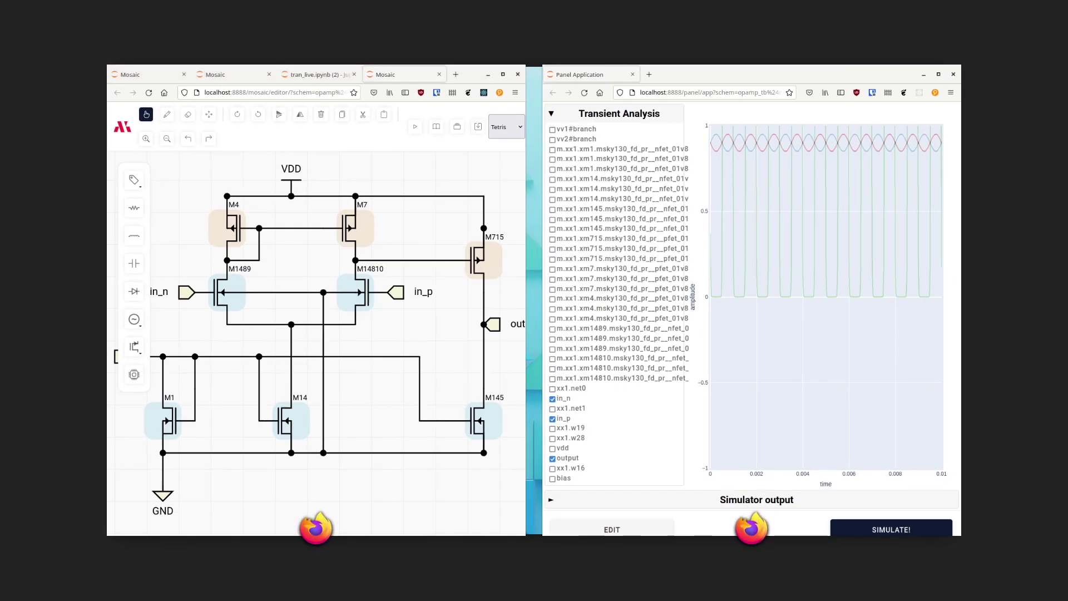